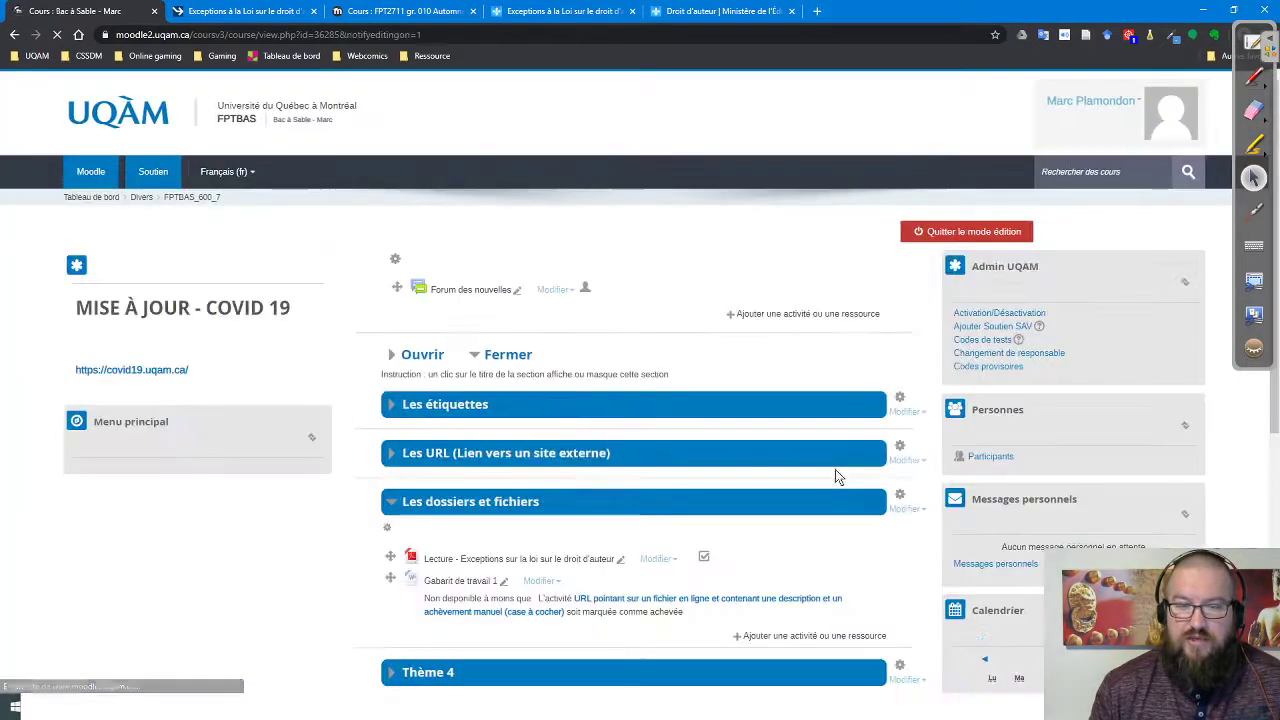
Step: Start adding a Dossier resource to the Les dossiers et fichiers section of the course
scroll(835, 469, "down", 2)
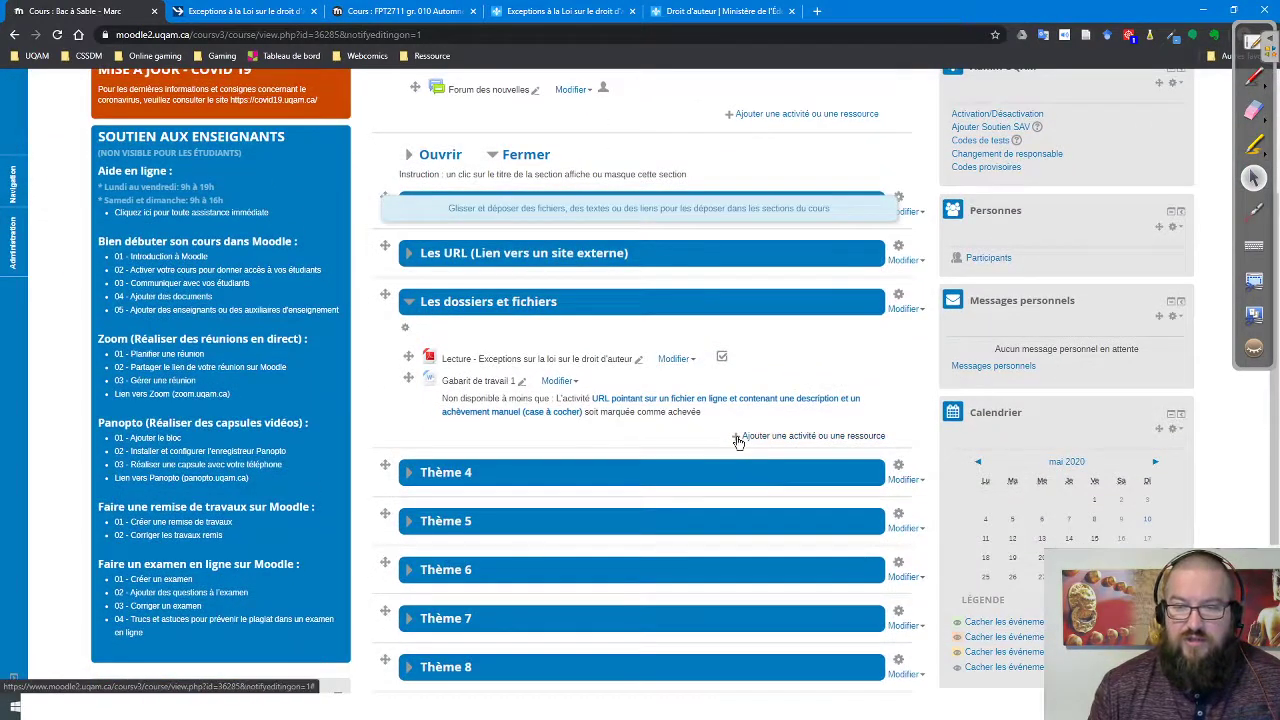
mouse_move(721, 423)
left_mouse_down()
mouse_move(745, 445)
mouse_move(897, 450)
left_mouse_up()
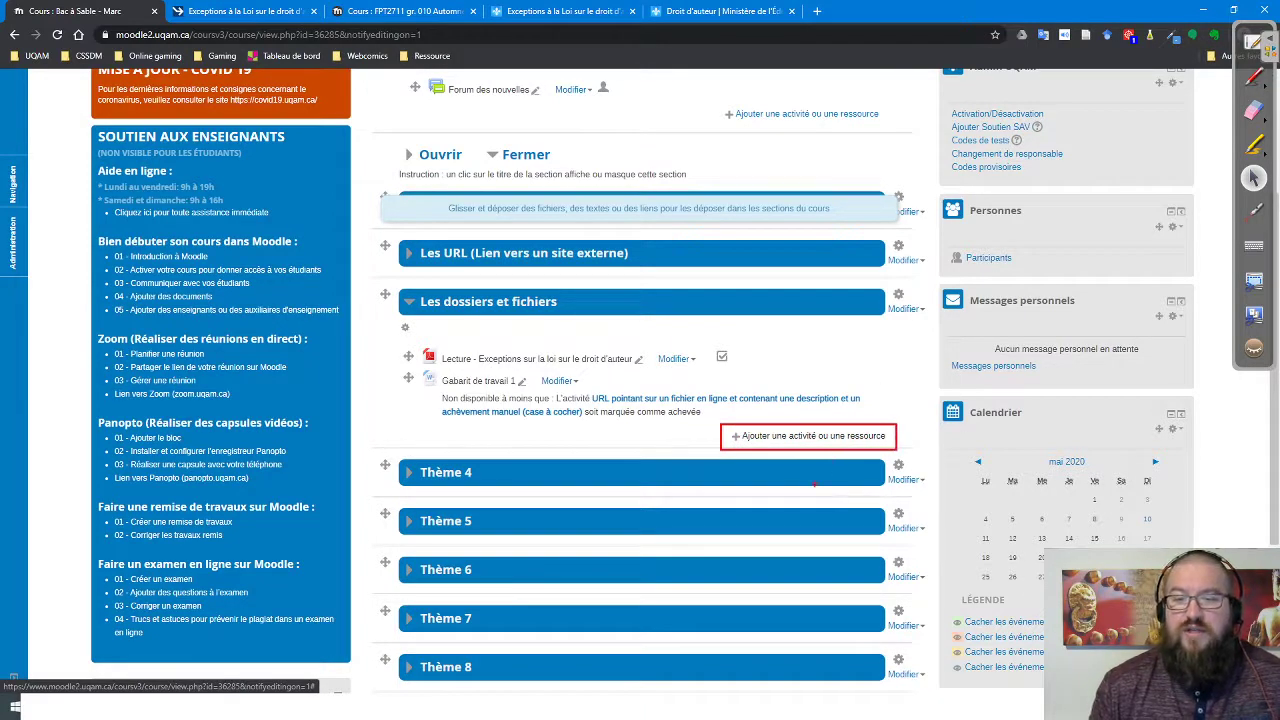
key("Escape")
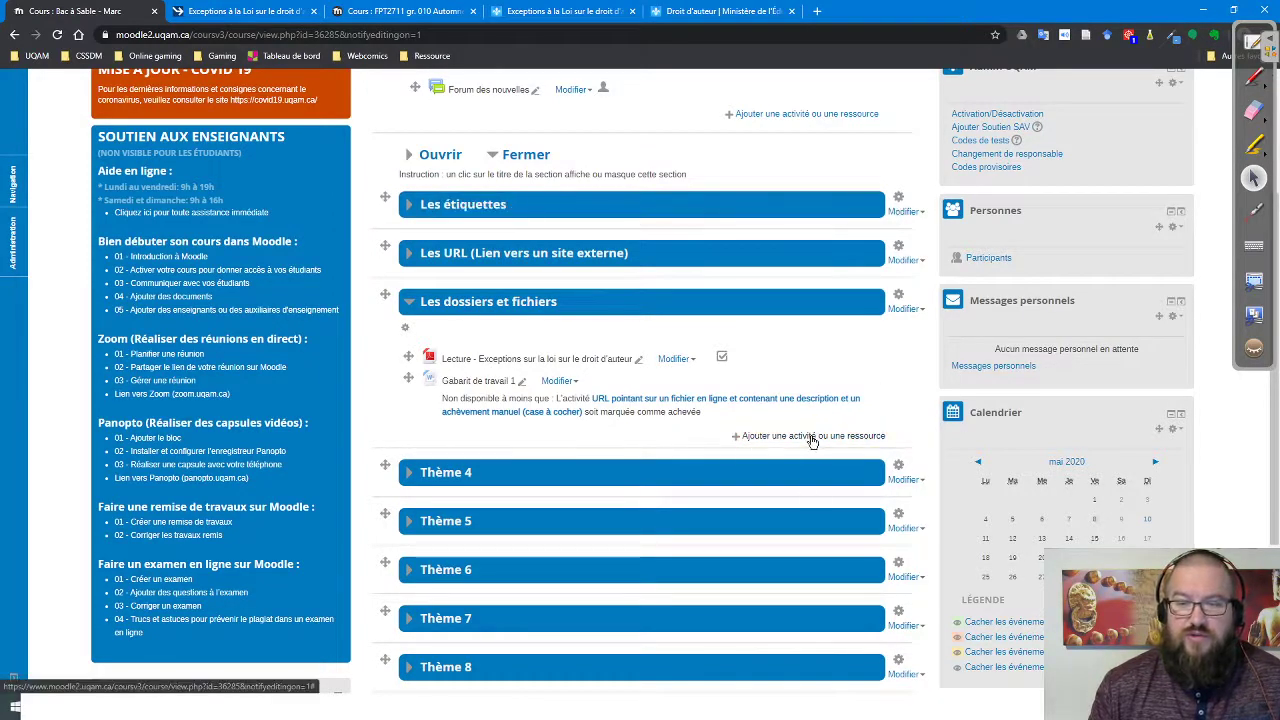
left_click(812, 437)
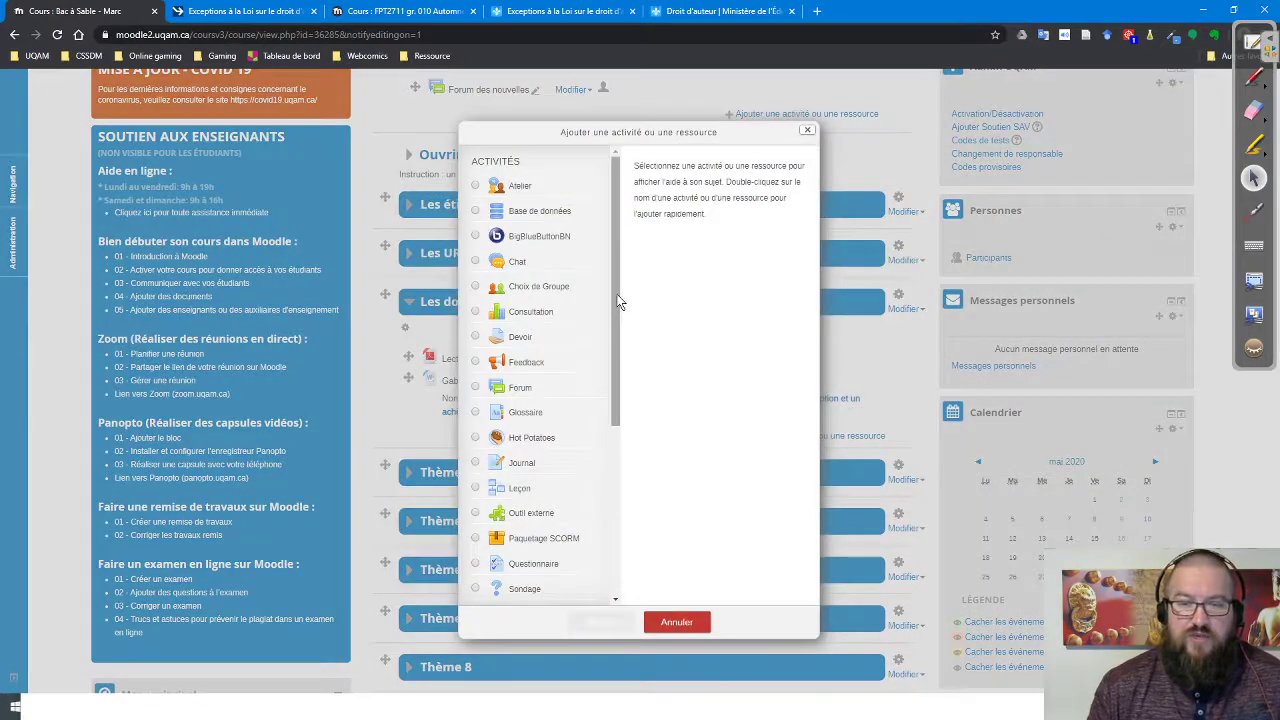
left_click_drag(618, 300, 620, 490)
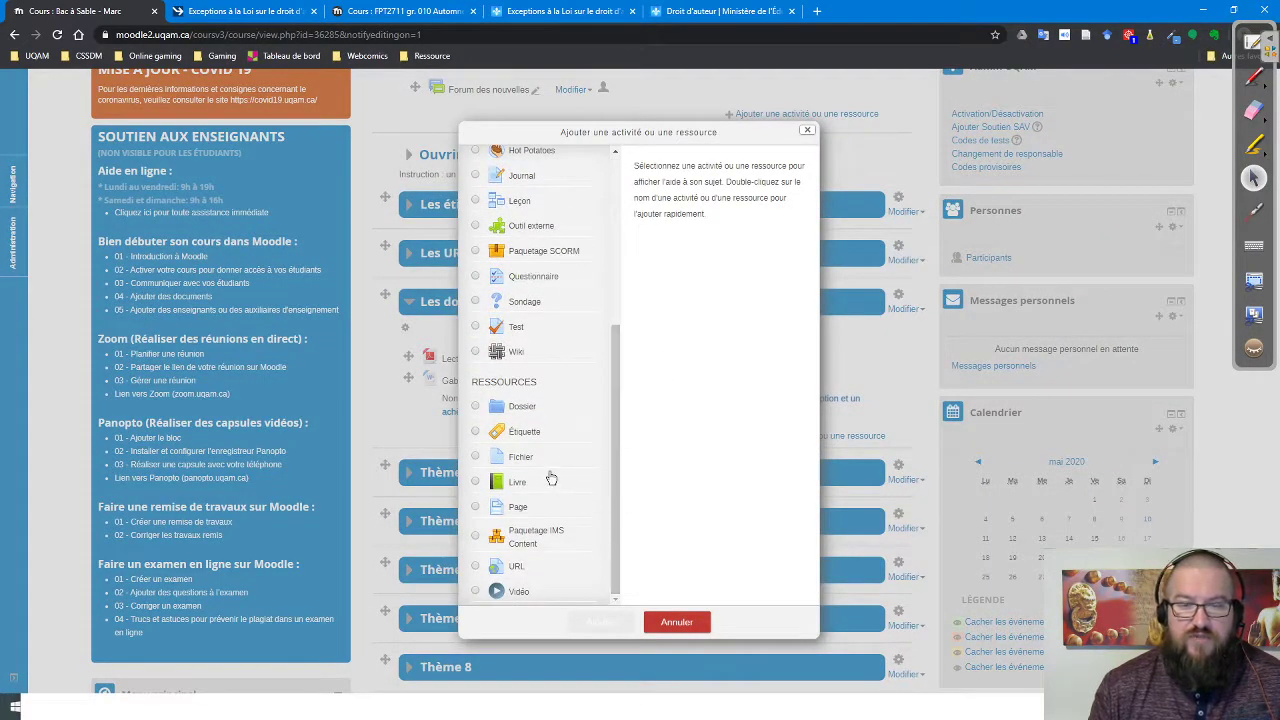
mouse_move(465, 392)
left_mouse_down()
mouse_move(545, 428)
mouse_move(496, 400)
mouse_move(462, 406)
left_mouse_up()
left_click(477, 405)
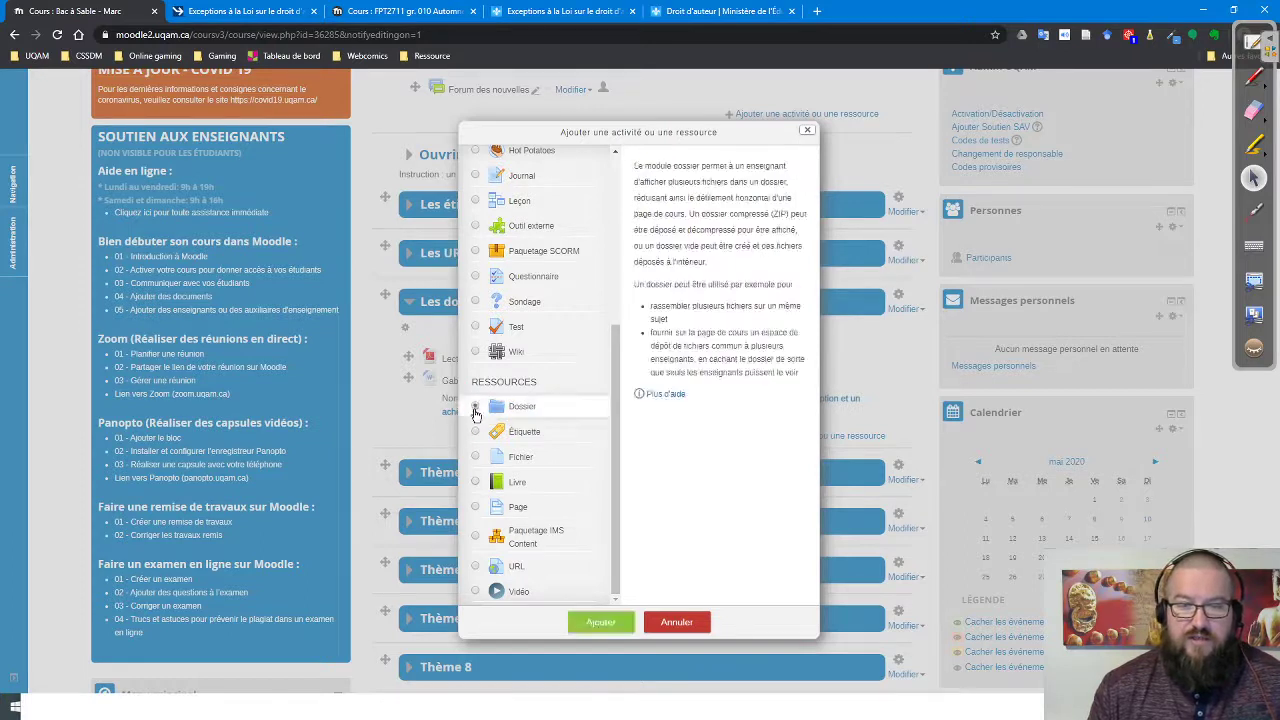
left_click(598, 623)
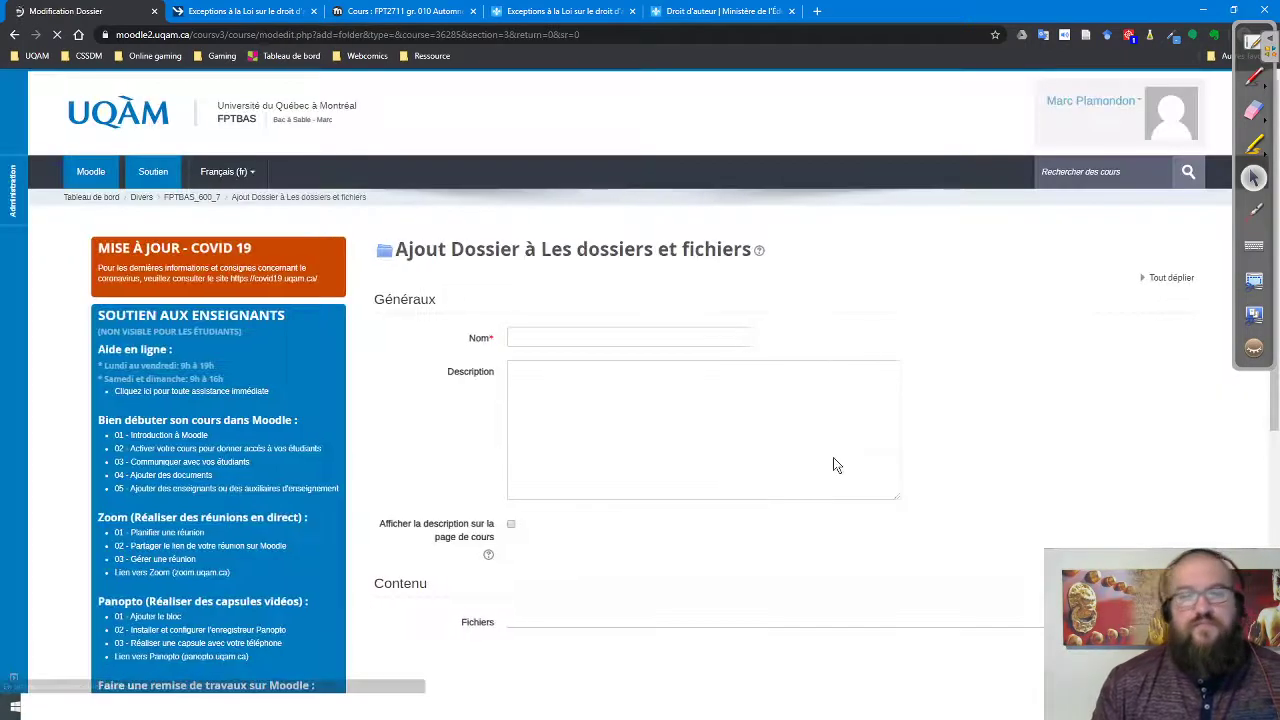
Step: Name the new folder "Gabarit et normes de présentation au BEFPT"
left_click(584, 337)
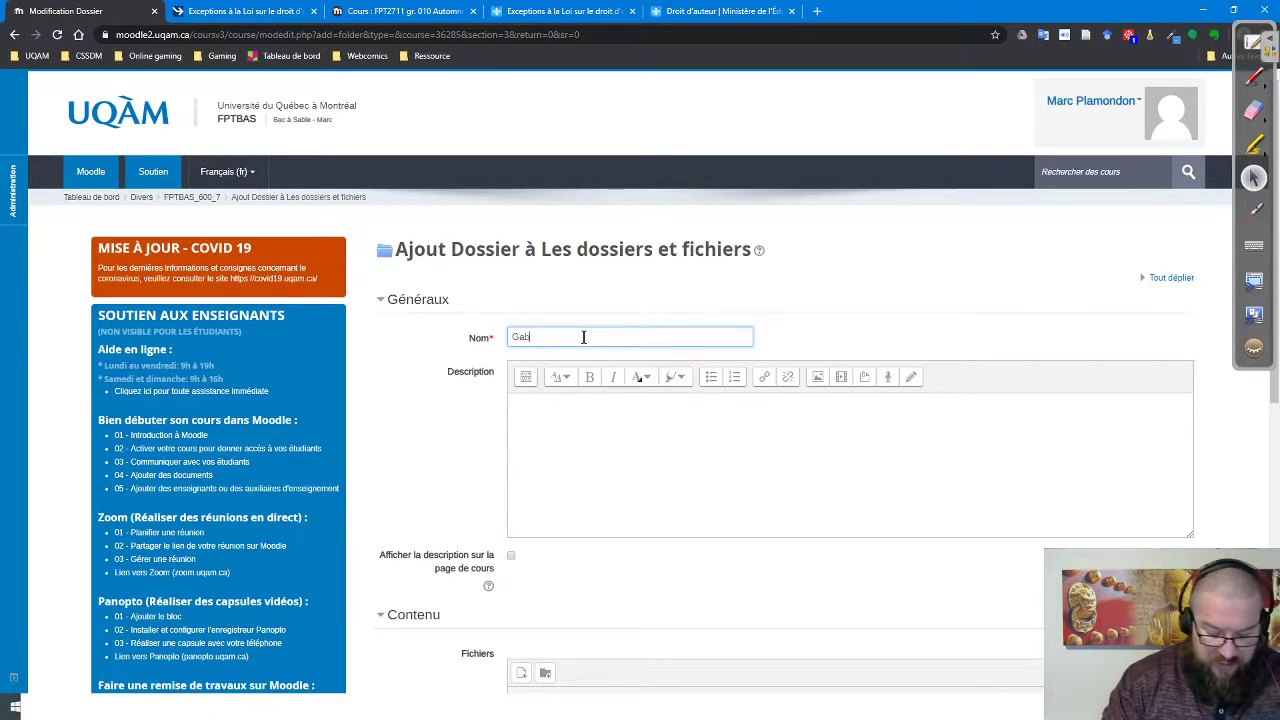
type("mes")
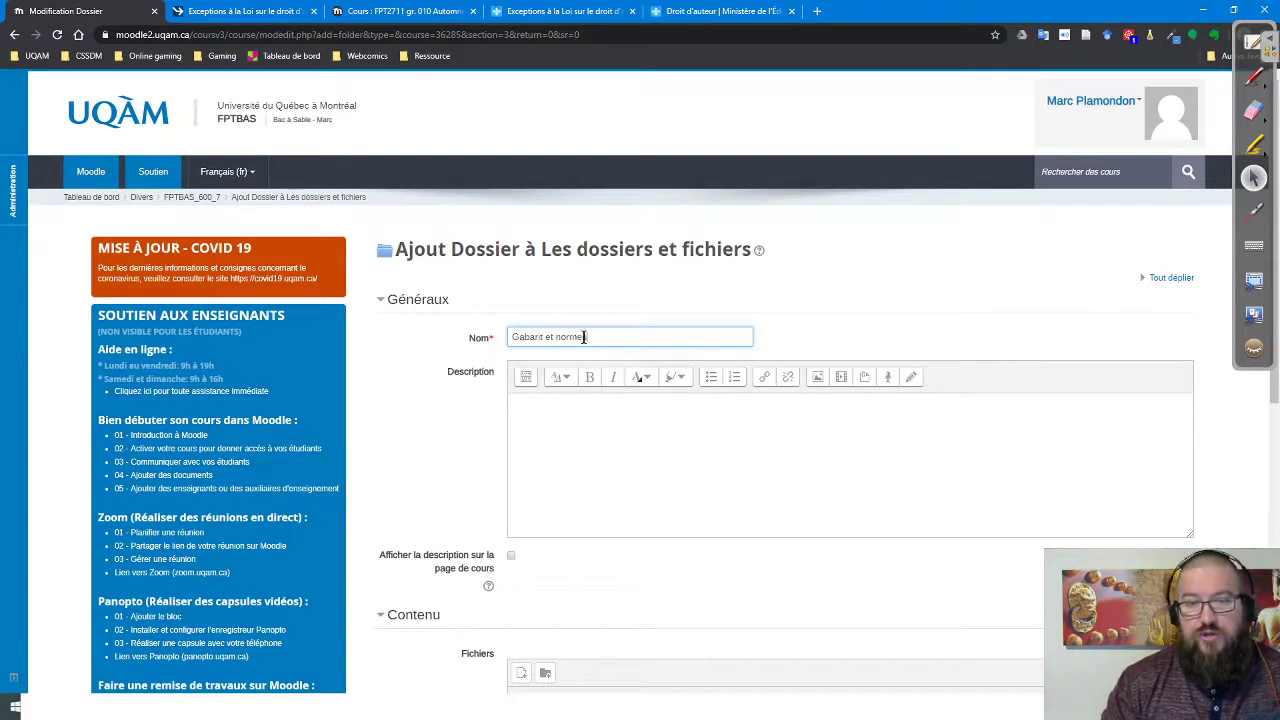
type(" de p")
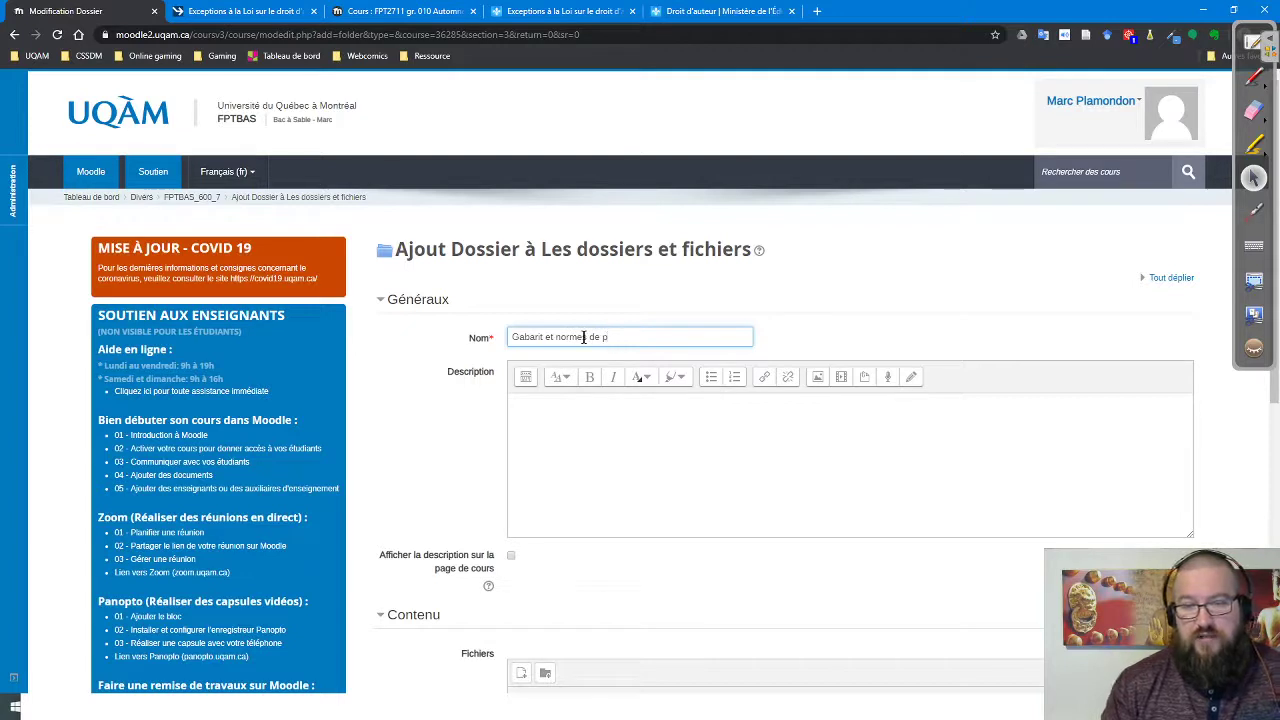
type("résentation au BEF")
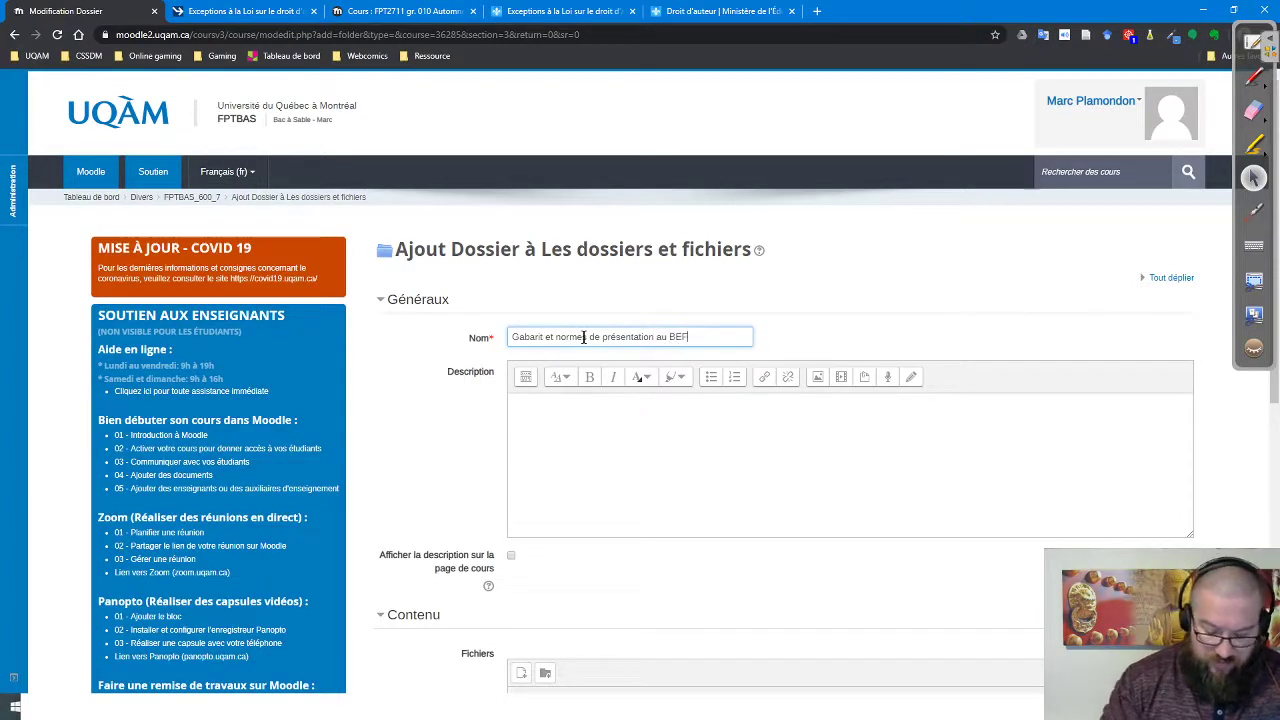
type("PT")
left_click(584, 337)
type("s")
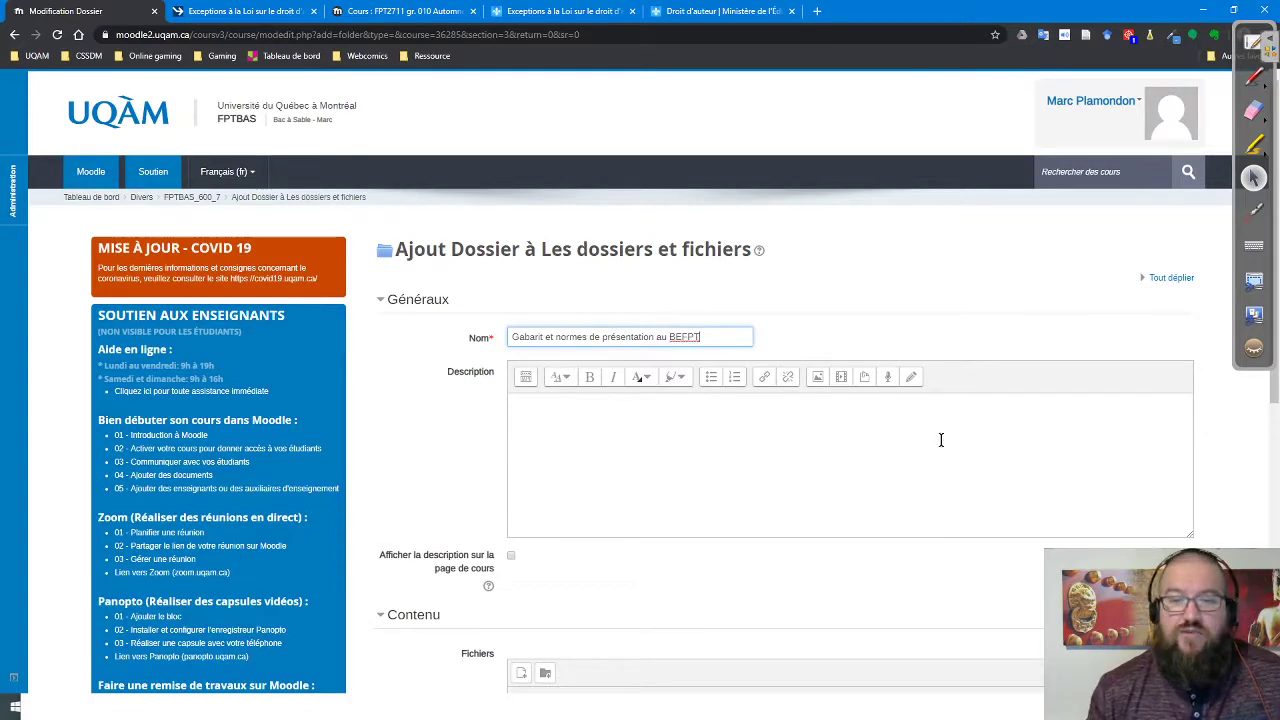
Step: Upload GuidePresentation.pdf and tmpl-UQAM.docx from the 7414- Baccalaureat en Enseignement folder into the new folder's files
scroll(850, 345, "down", 1)
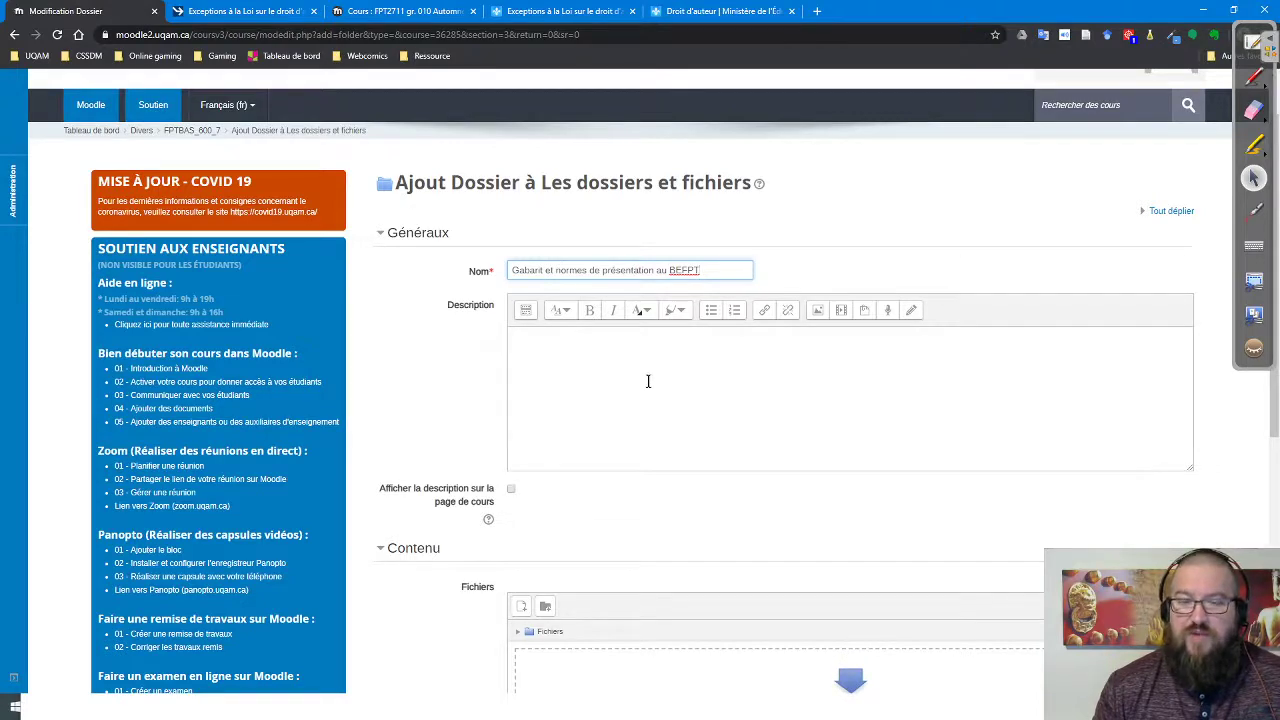
scroll(648, 381, "down", 5)
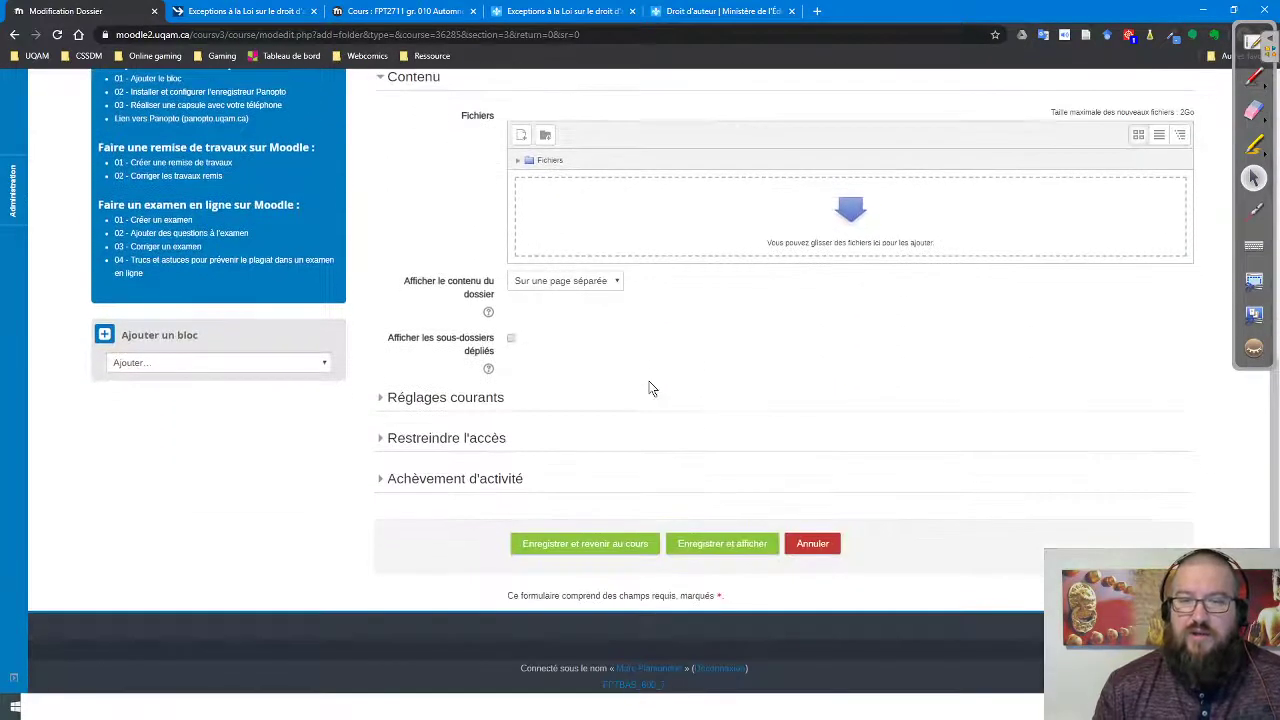
scroll(648, 385, "up", 4)
scroll(650, 388, "down", 3)
scroll(650, 388, "down", 2)
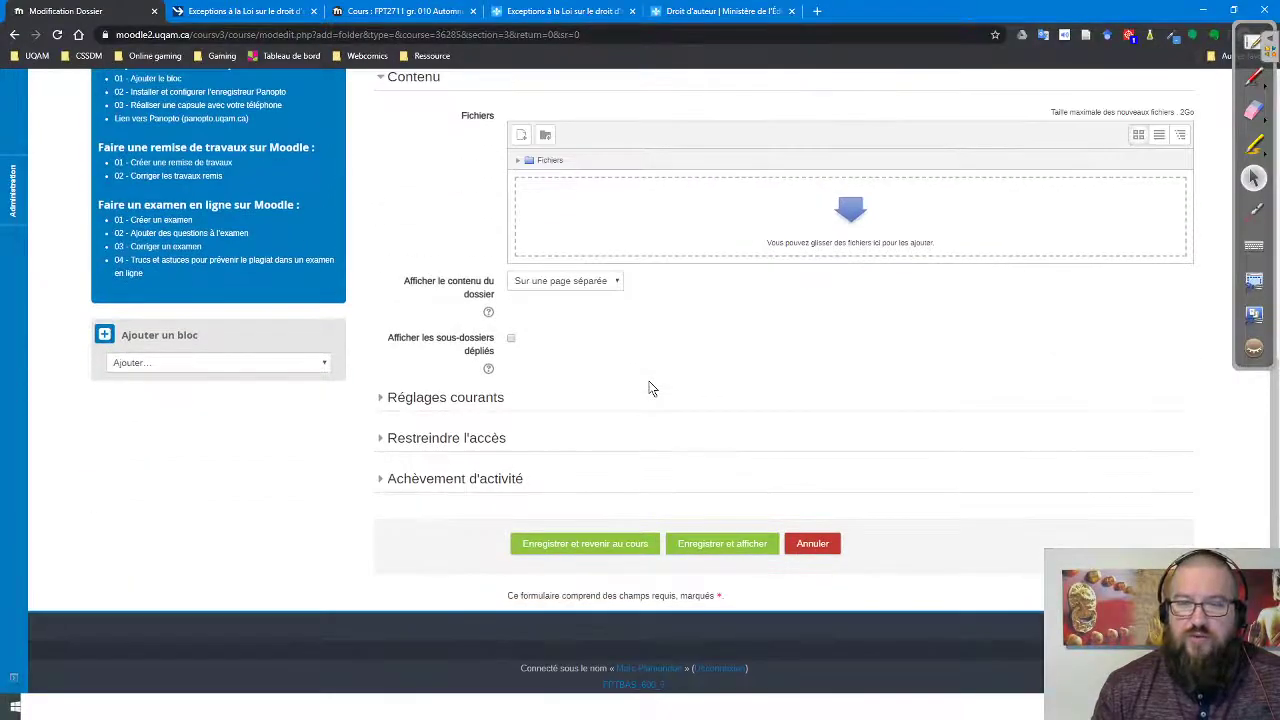
left_click(522, 137)
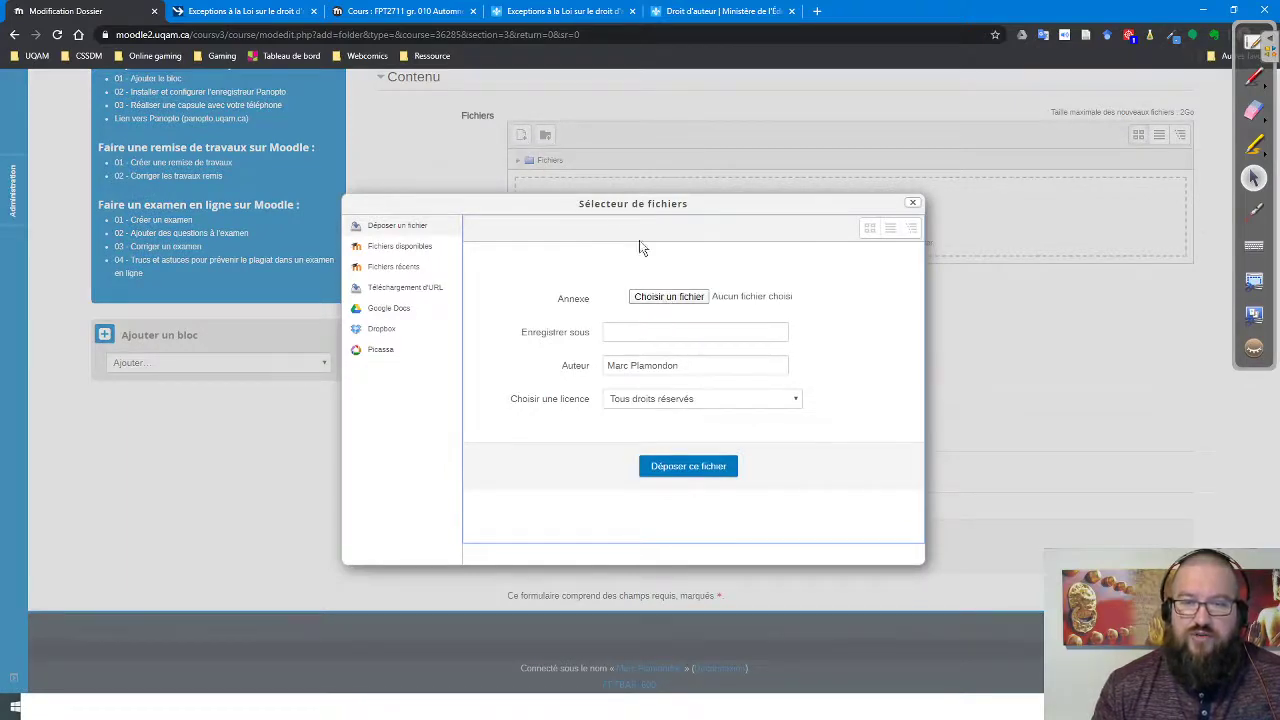
left_click(680, 294)
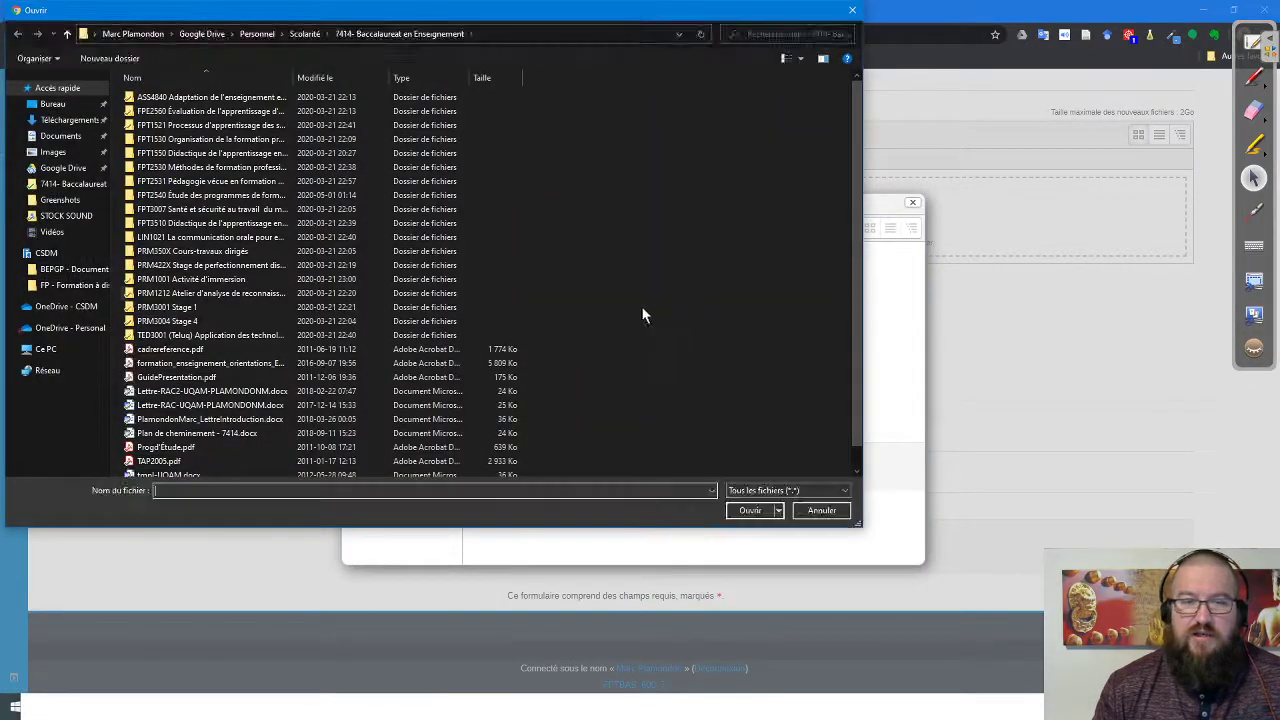
scroll(385, 290, "down", 1)
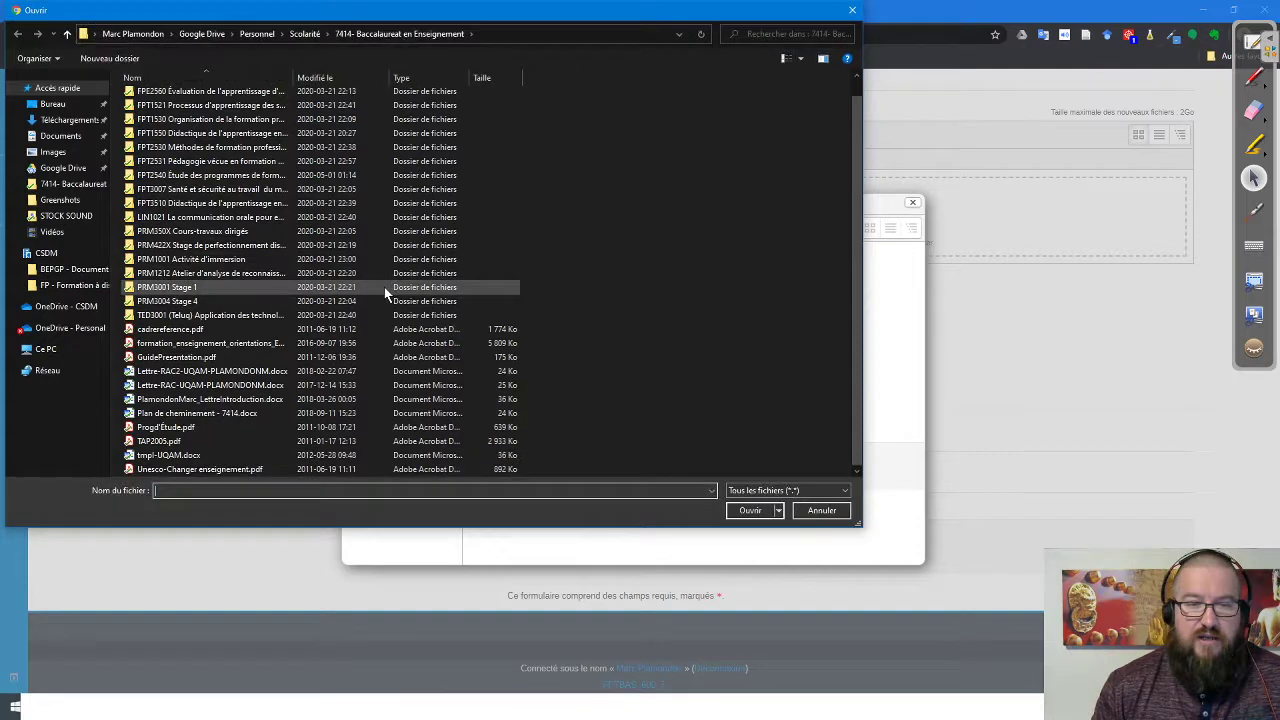
left_click(170, 357)
left_click(750, 510)
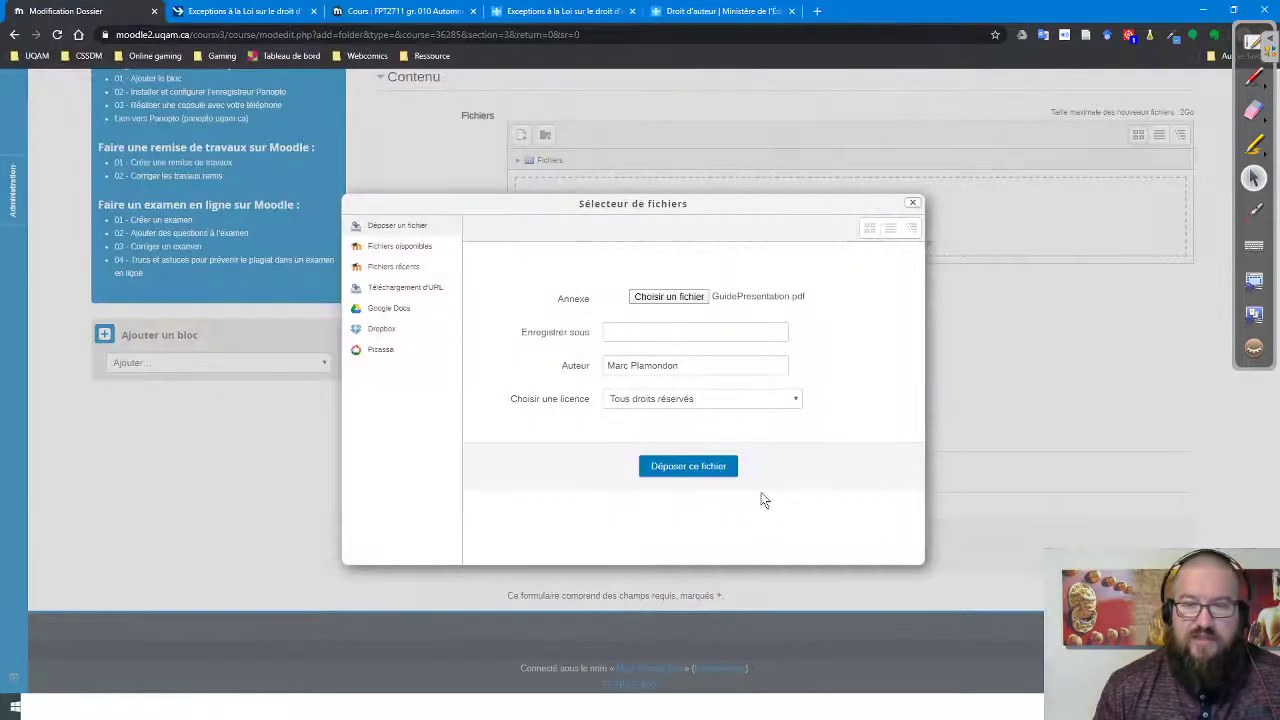
left_click(712, 470)
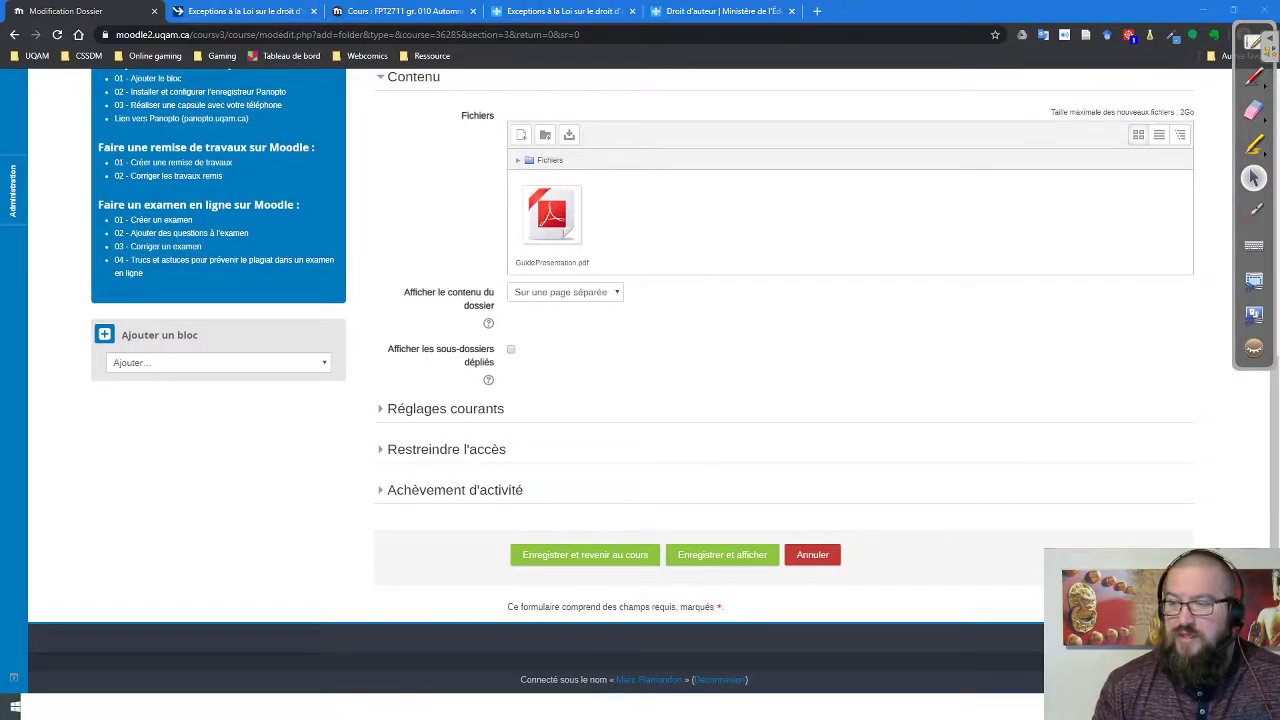
key("alt+Tab")
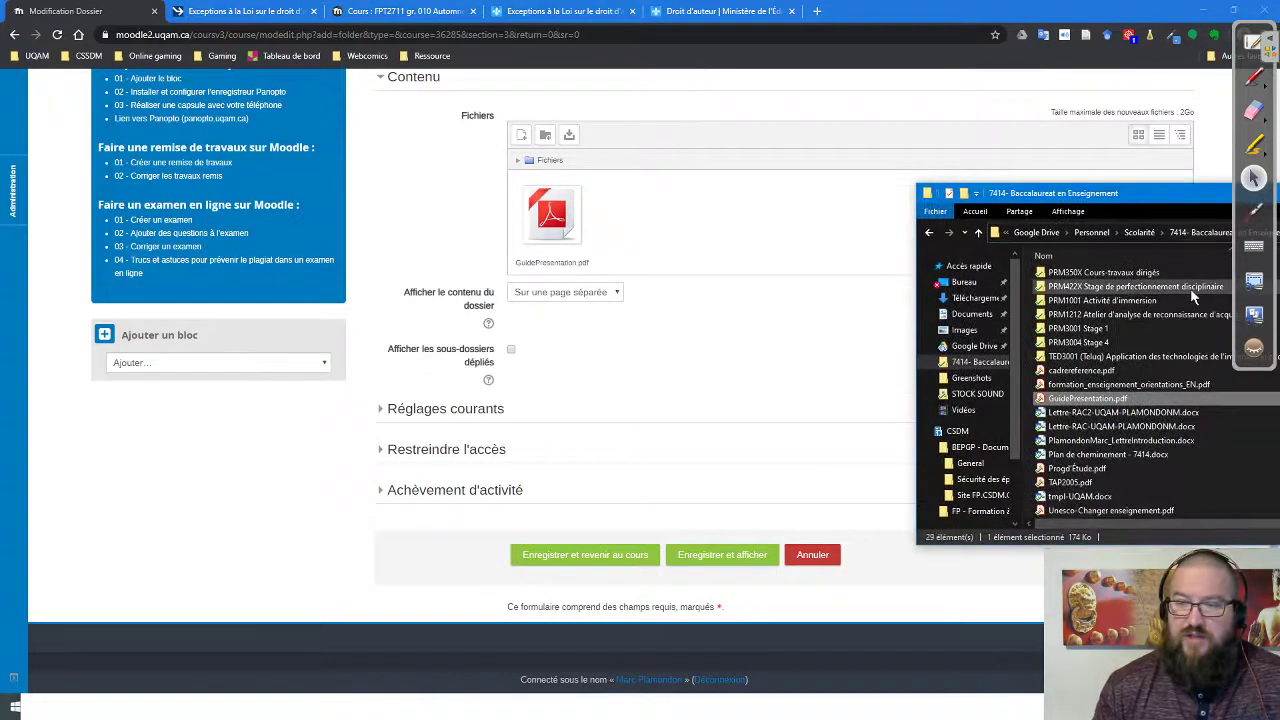
left_click_drag(1075, 497, 740, 228)
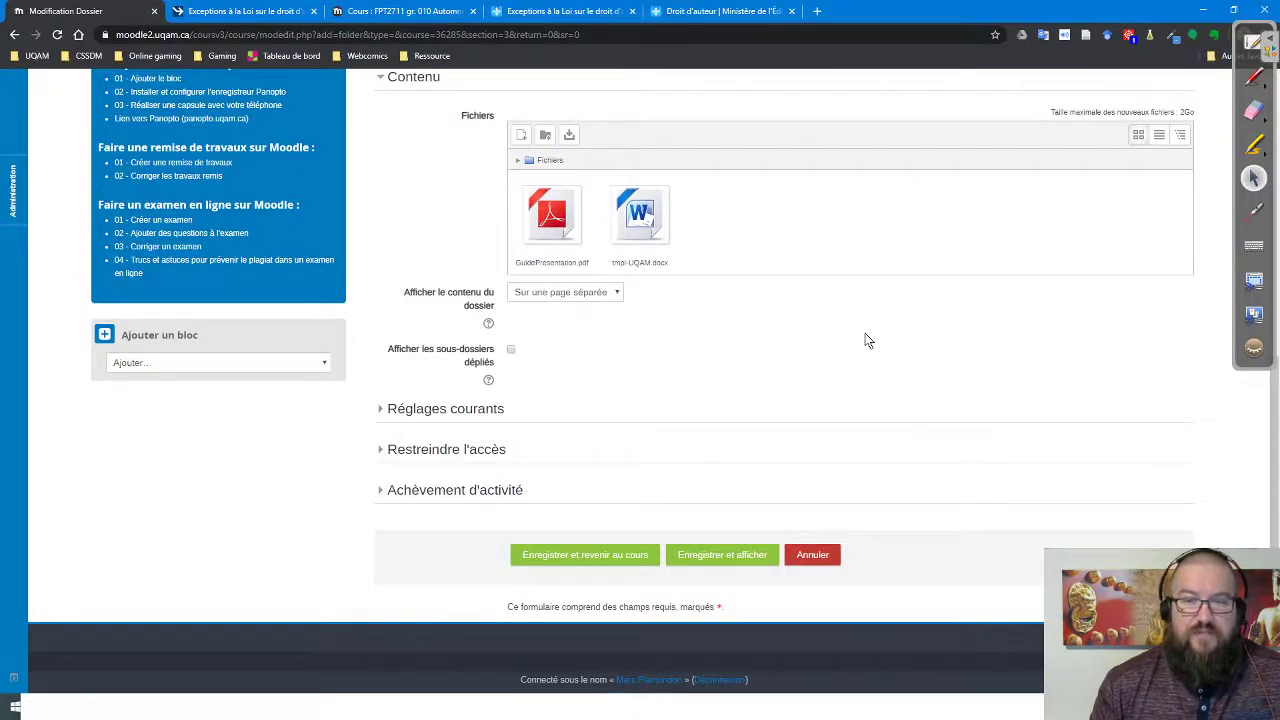
Step: Set the folder's contents to be displayed "Sur la page du cours"
scroll(856, 340, "up", 1)
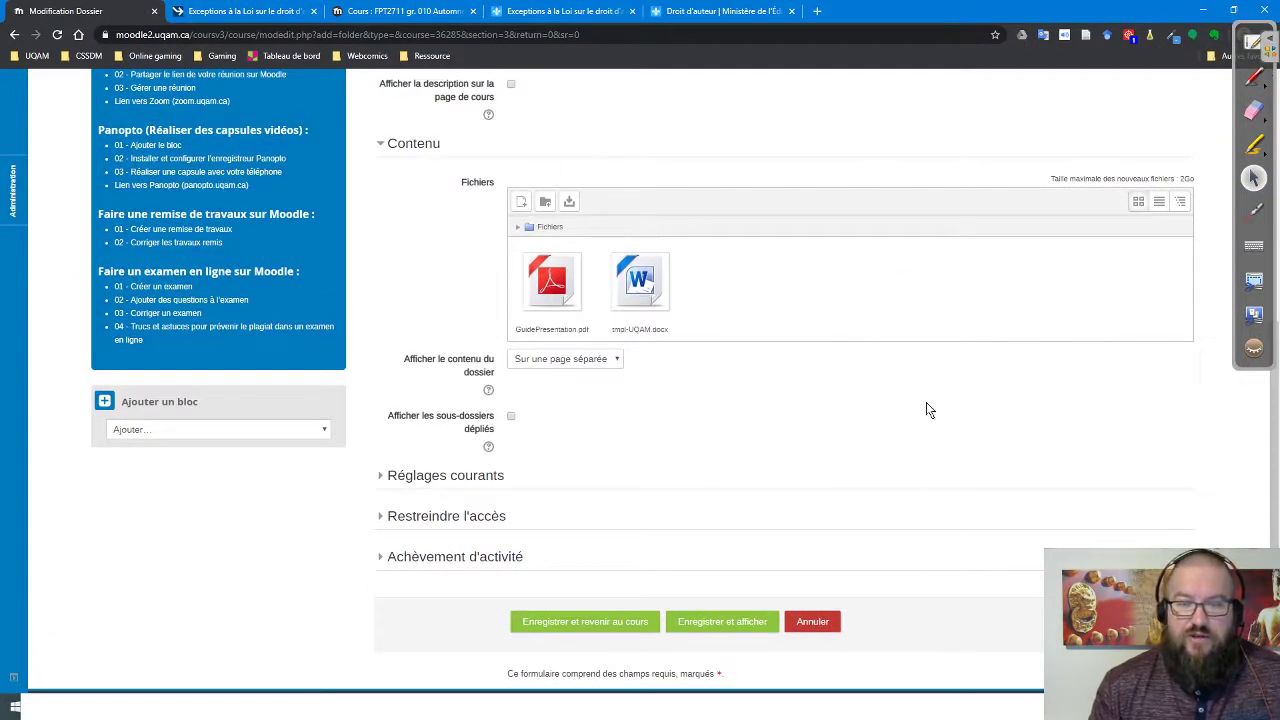
scroll(928, 411, "up", 2)
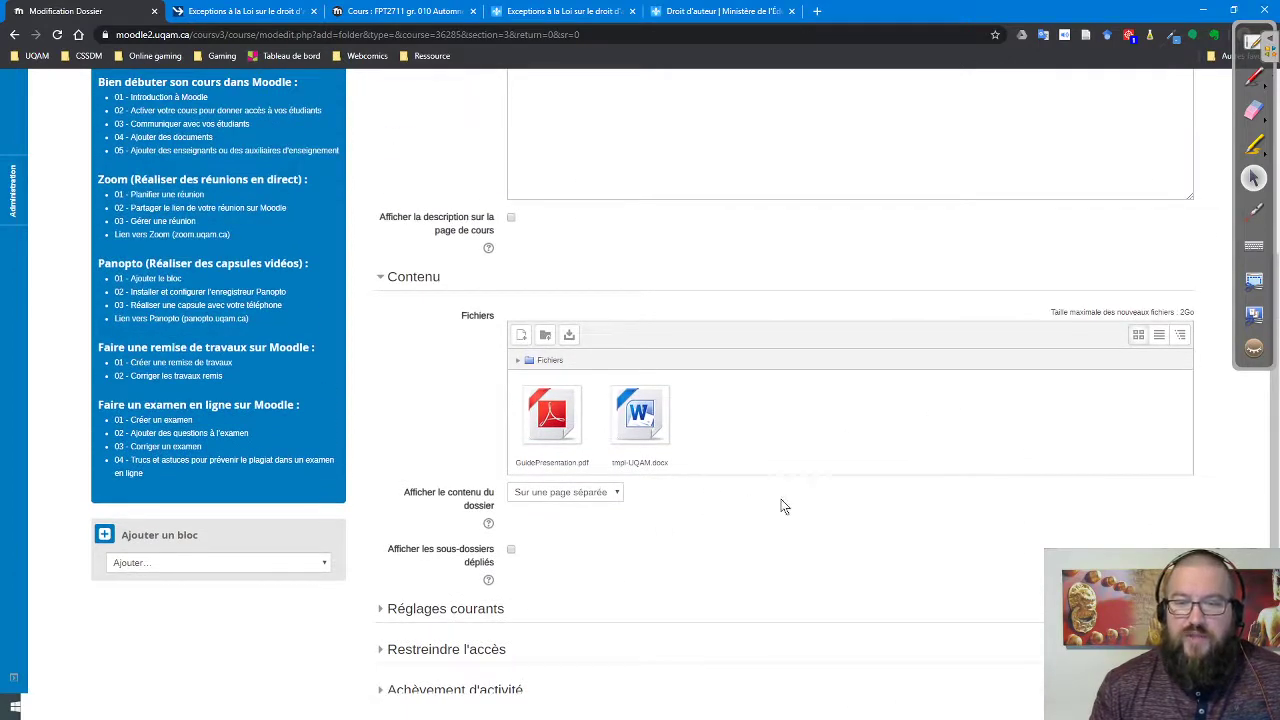
left_click(608, 495)
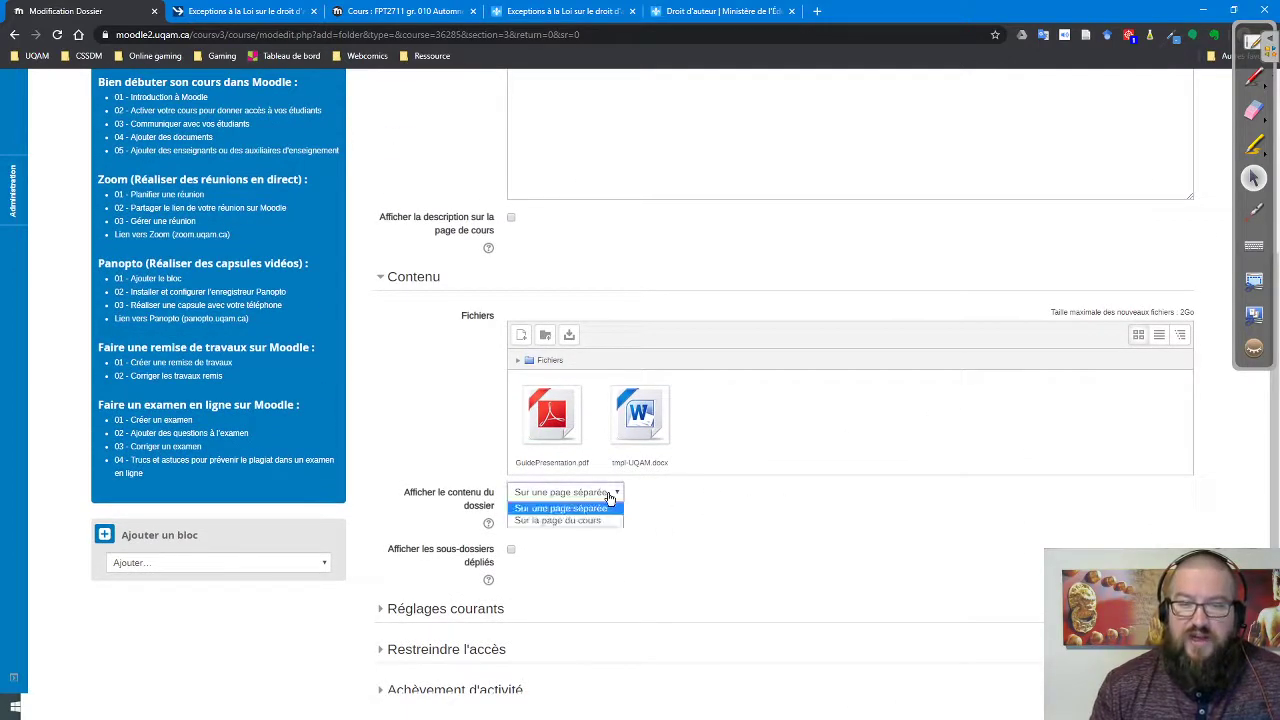
left_click(584, 521)
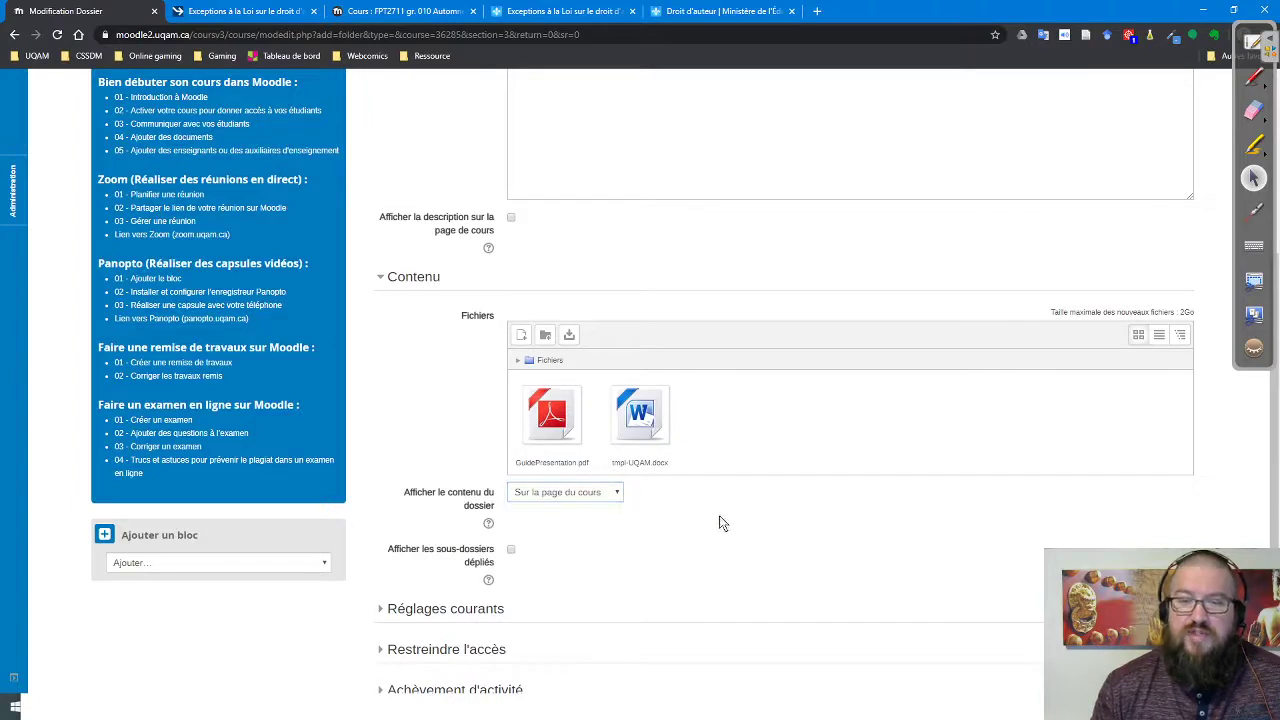
left_click(716, 521)
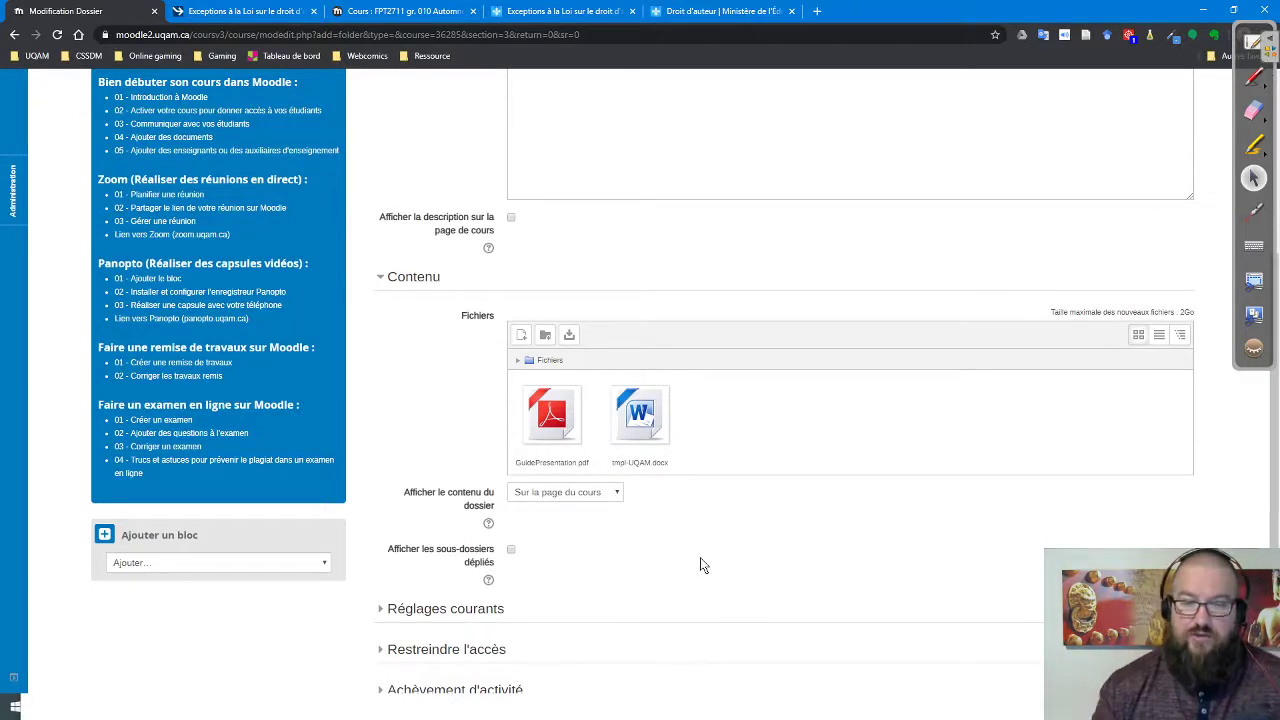
Step: Examine the folder's Réglages courants and Restreindre l'accès options, collapsing each section after viewing it
scroll(700, 563, "down", 2)
left_click(478, 397)
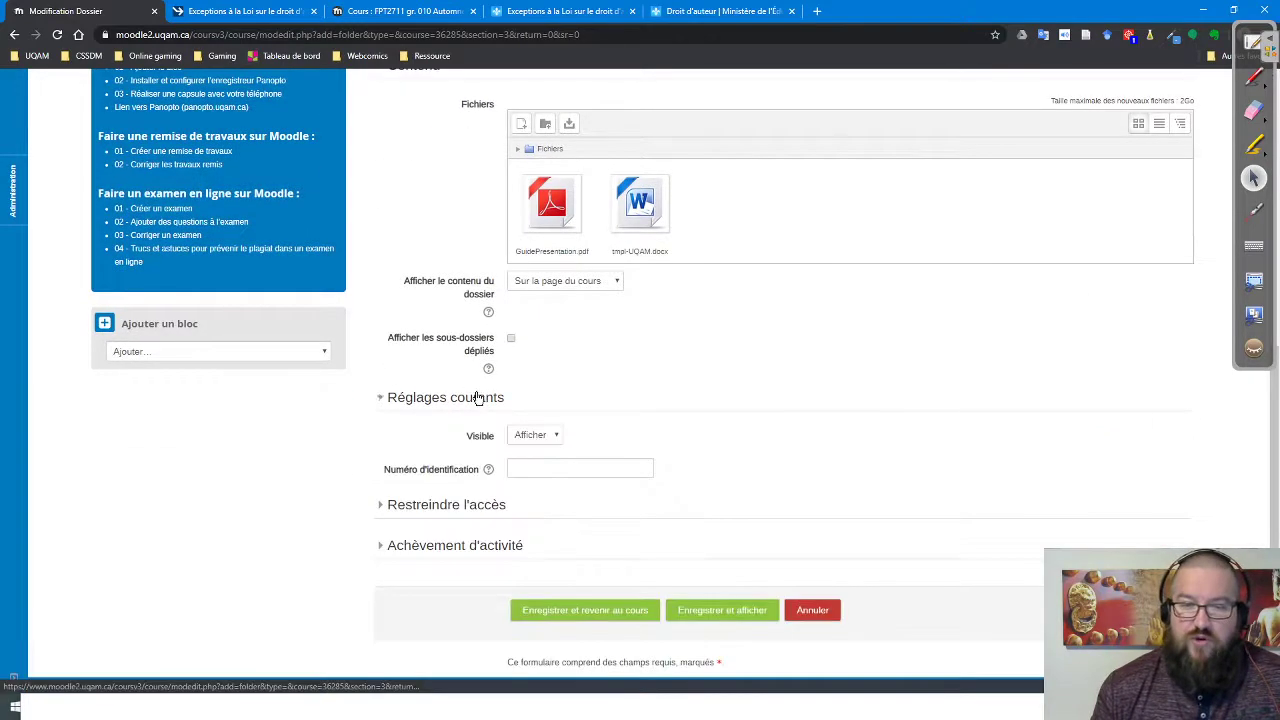
left_click(478, 397)
left_click(478, 440)
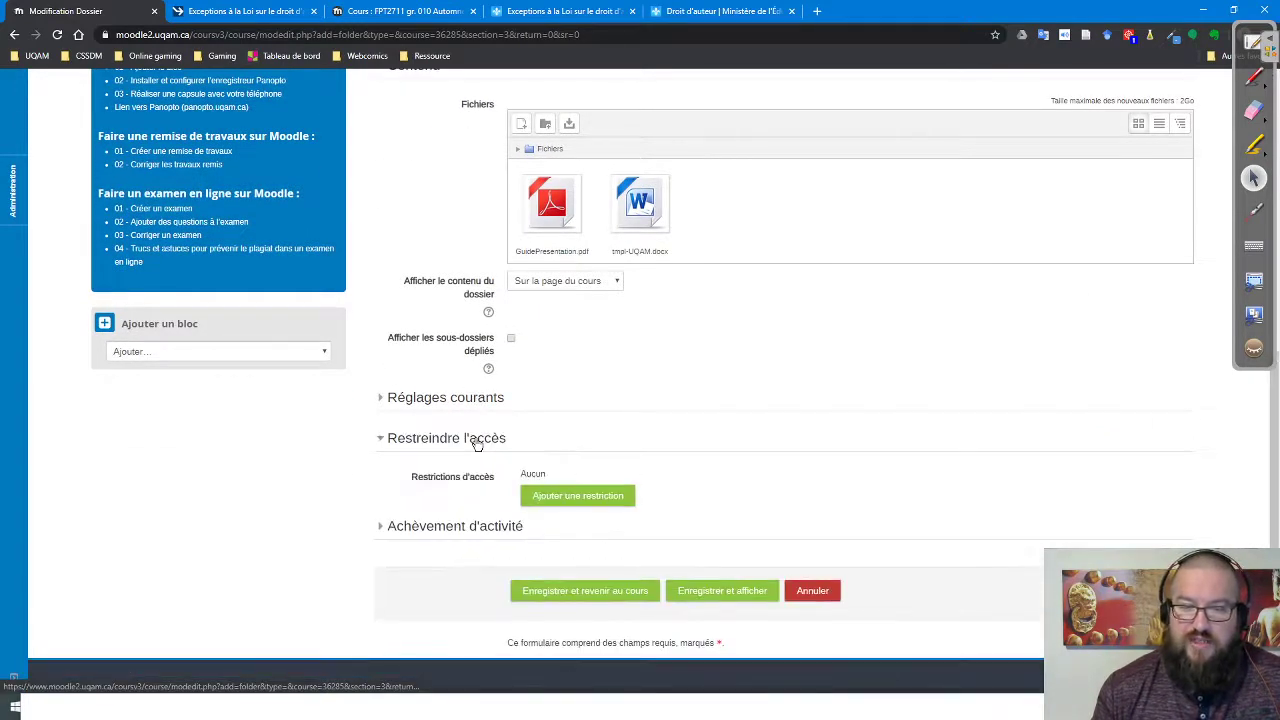
left_click(478, 440)
Step: Set the folder's completion tracking to "Ne pas afficher l'état d'achèvement", save it and return to the course
left_click(476, 479)
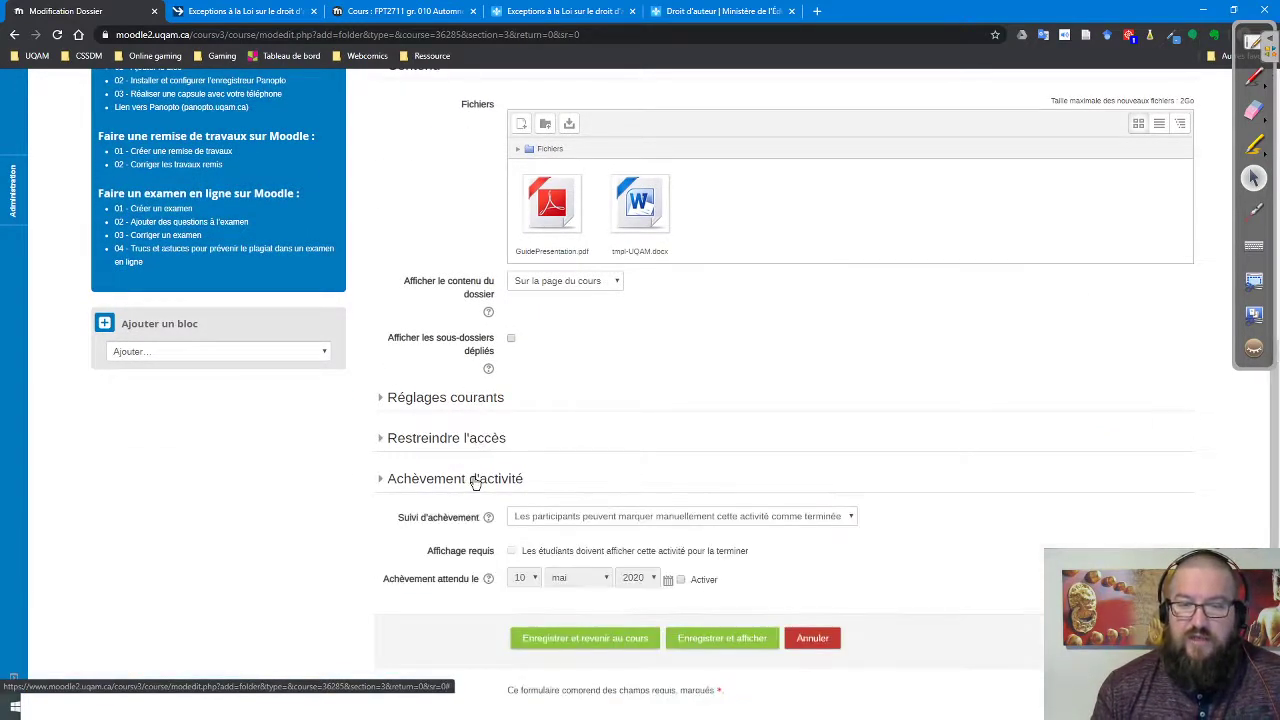
left_click(565, 516)
left_click(562, 533)
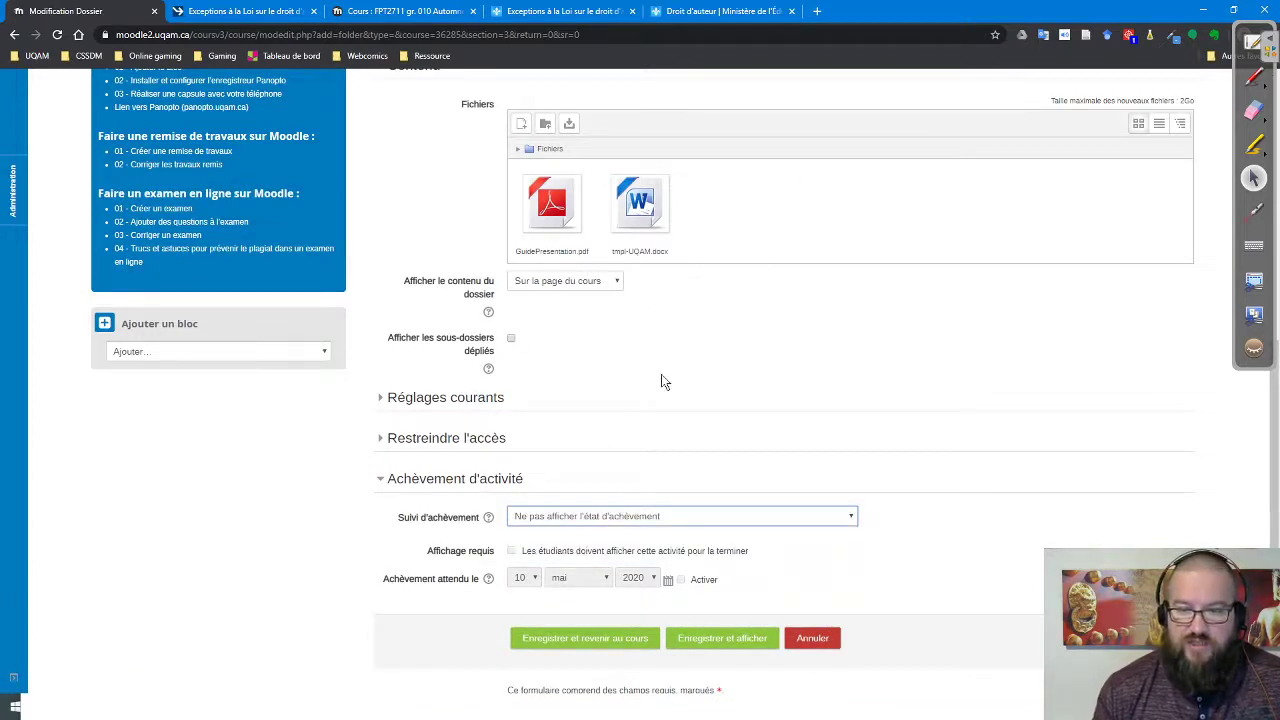
scroll(661, 376, "down", 2)
left_click(643, 545)
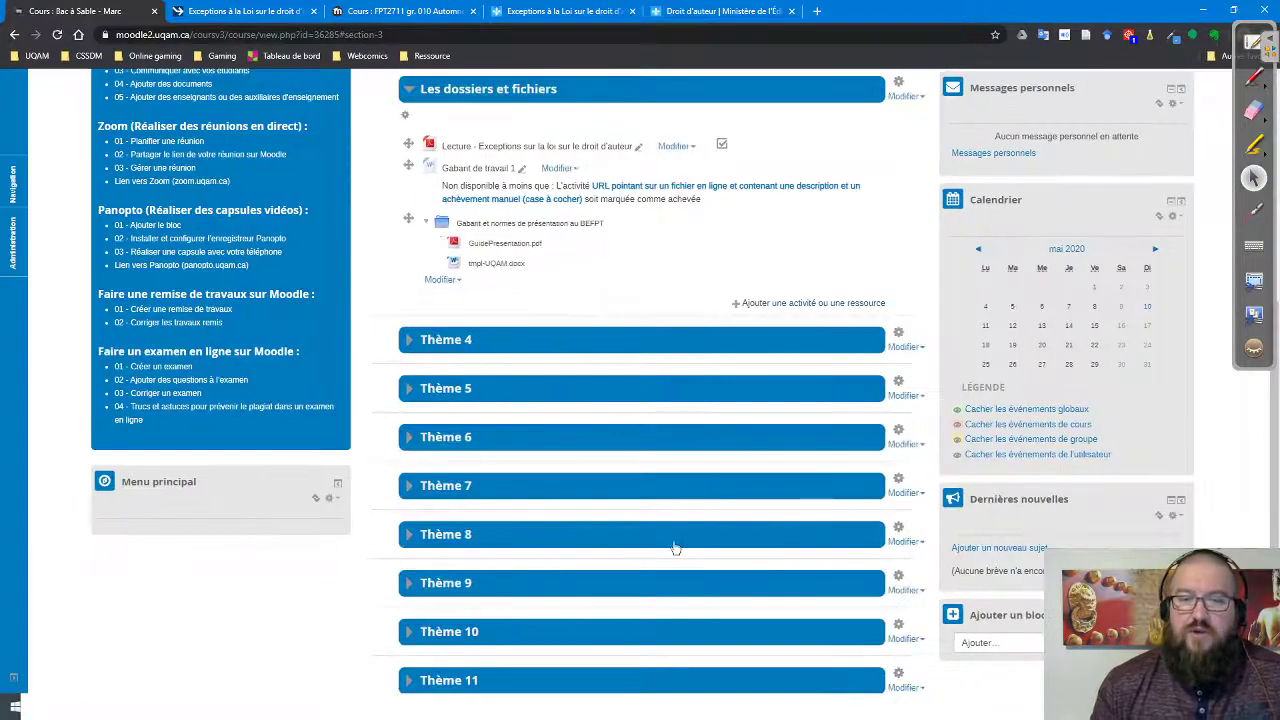
Step: Collapse the file list of the Gabarit et normes de présentation au BEFPT folder on the course page
scroll(614, 383, "up", 1)
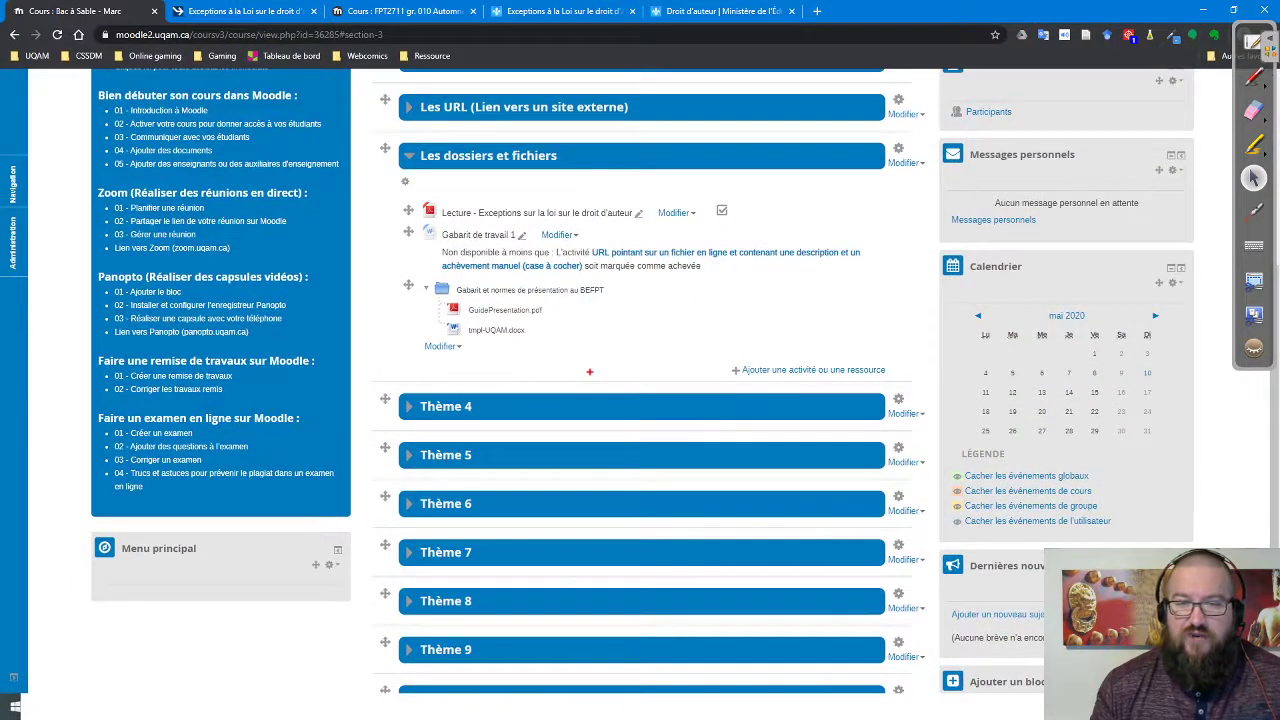
mouse_move(410, 276)
left_mouse_down()
mouse_move(419, 303)
mouse_move(574, 338)
mouse_move(856, 340)
left_mouse_up()
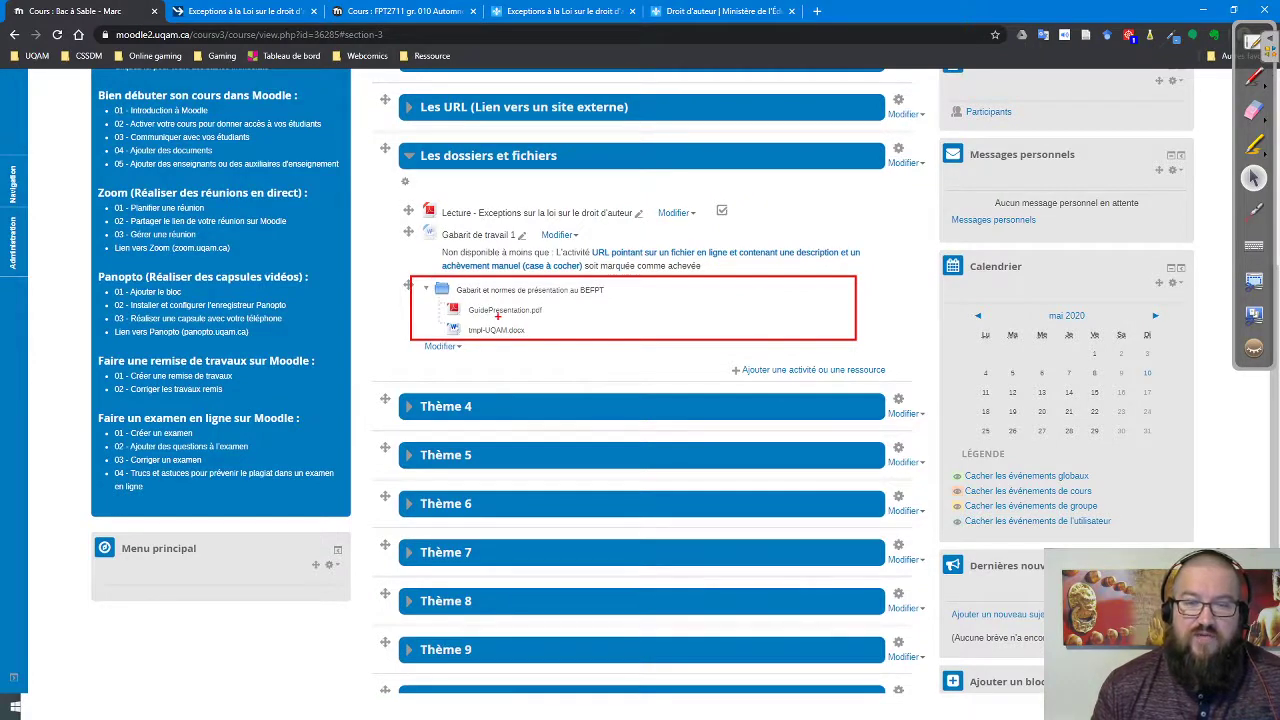
left_click(427, 291)
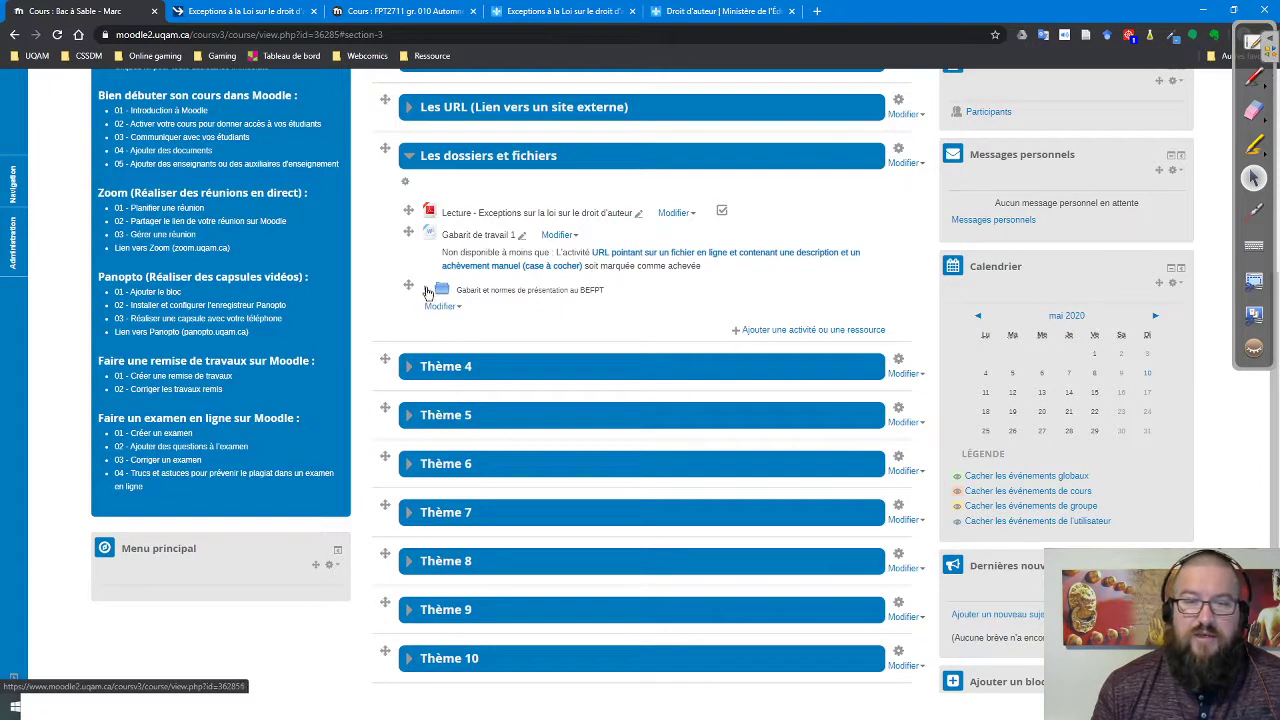
Step: Expand the Gabarit et normes de présentation au BEFPT folder and download GuidePresentation.pdf and tmpl-UQAM.docx
left_click(427, 290)
left_click(506, 311)
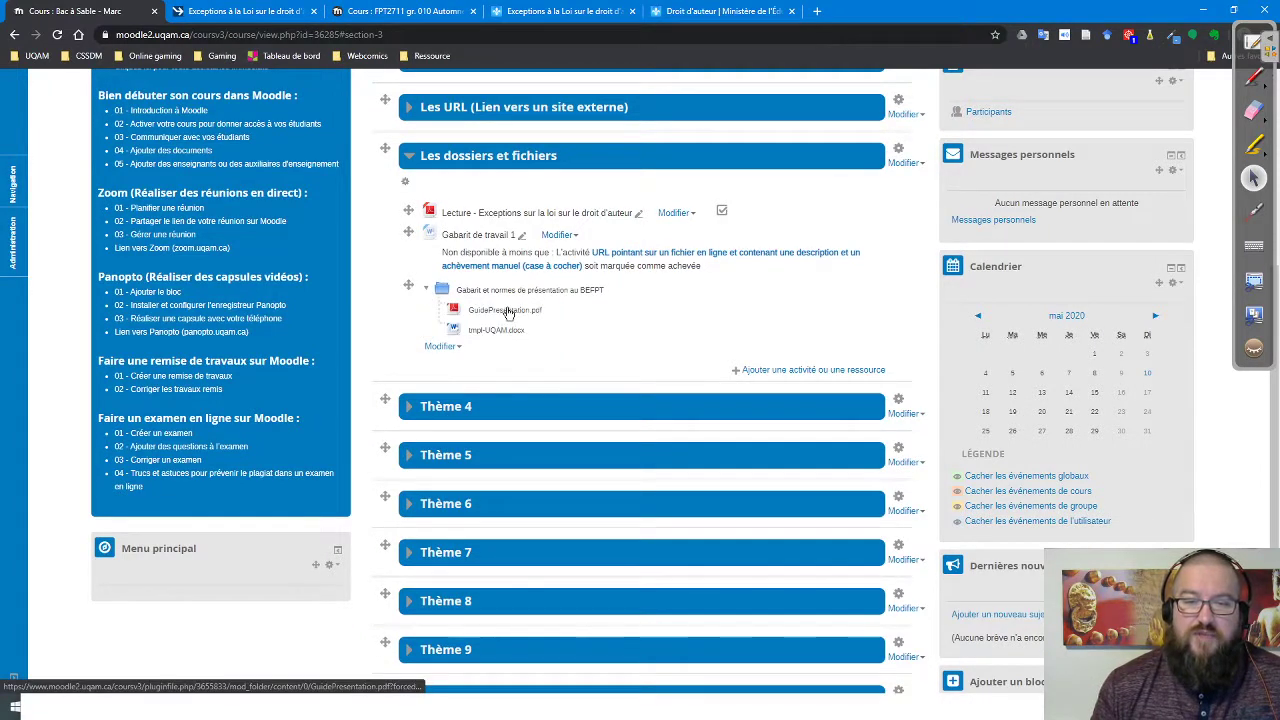
left_click(499, 332)
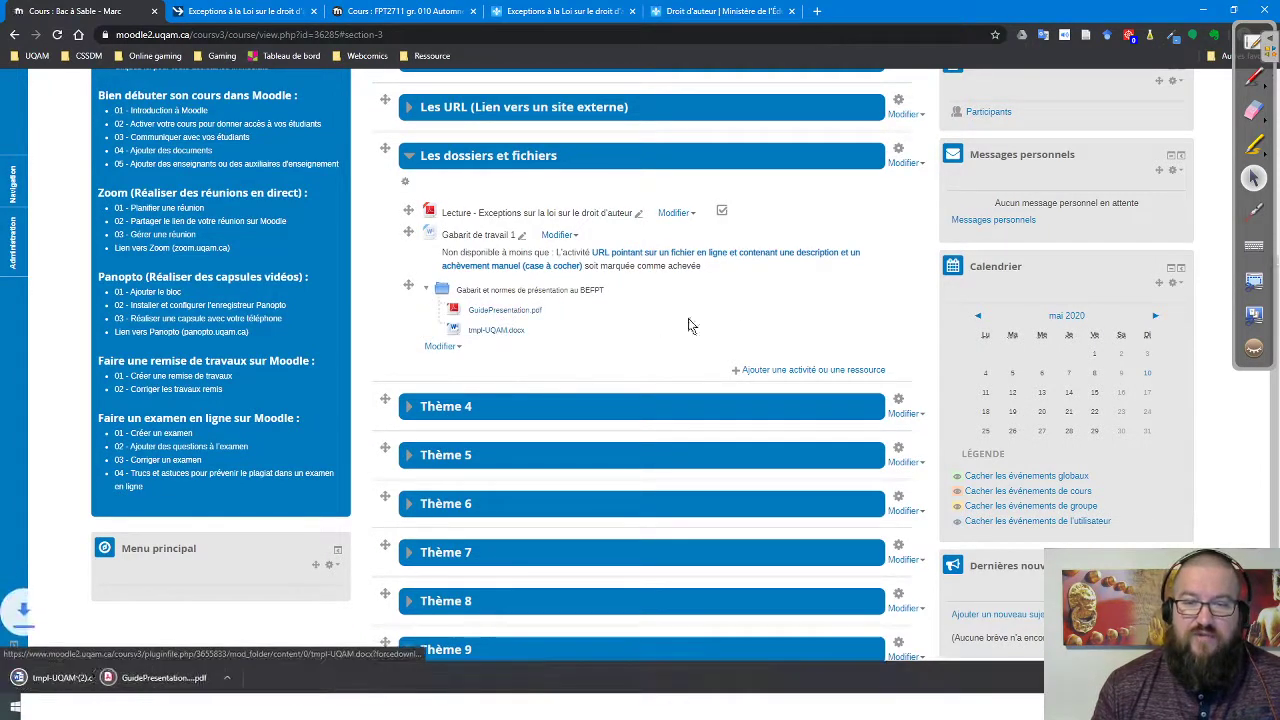
mouse_move(536, 327)
left_mouse_down()
mouse_move(345, 425)
mouse_move(122, 638)
mouse_move(126, 657)
mouse_move(155, 634)
left_mouse_up()
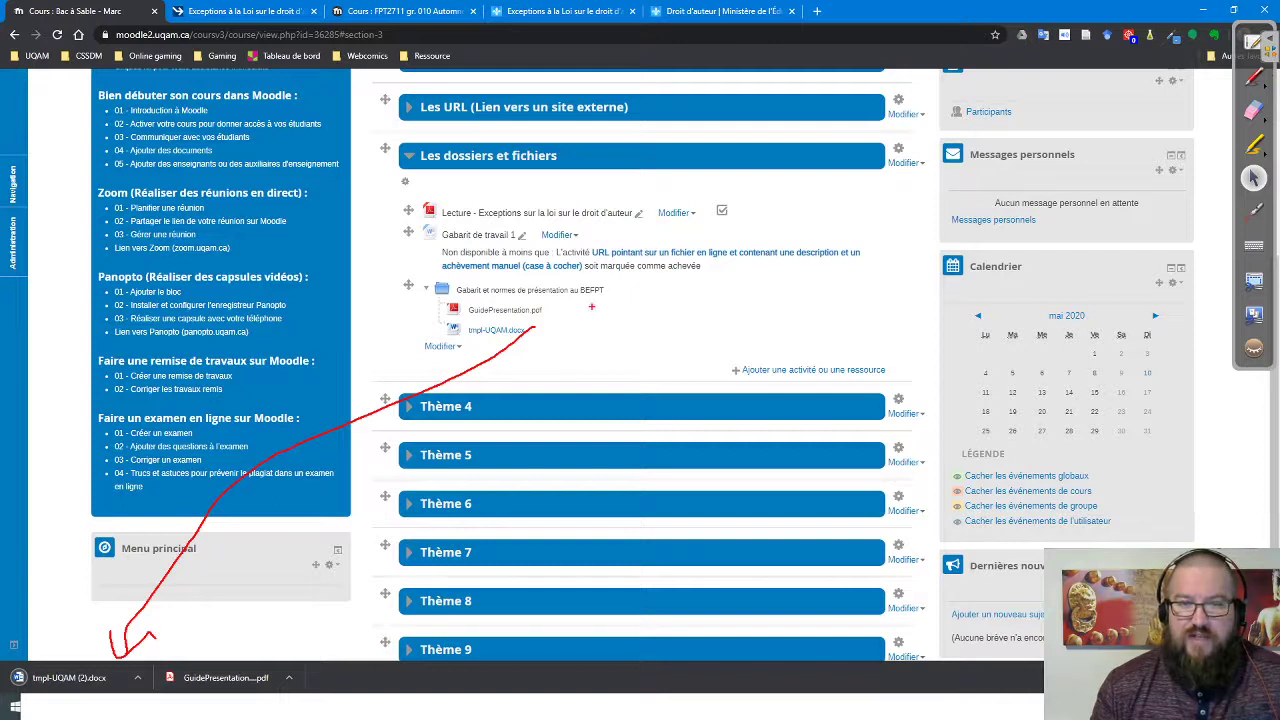
mouse_move(406, 197)
left_mouse_down()
mouse_move(588, 258)
mouse_move(775, 262)
mouse_move(764, 257)
left_mouse_up()
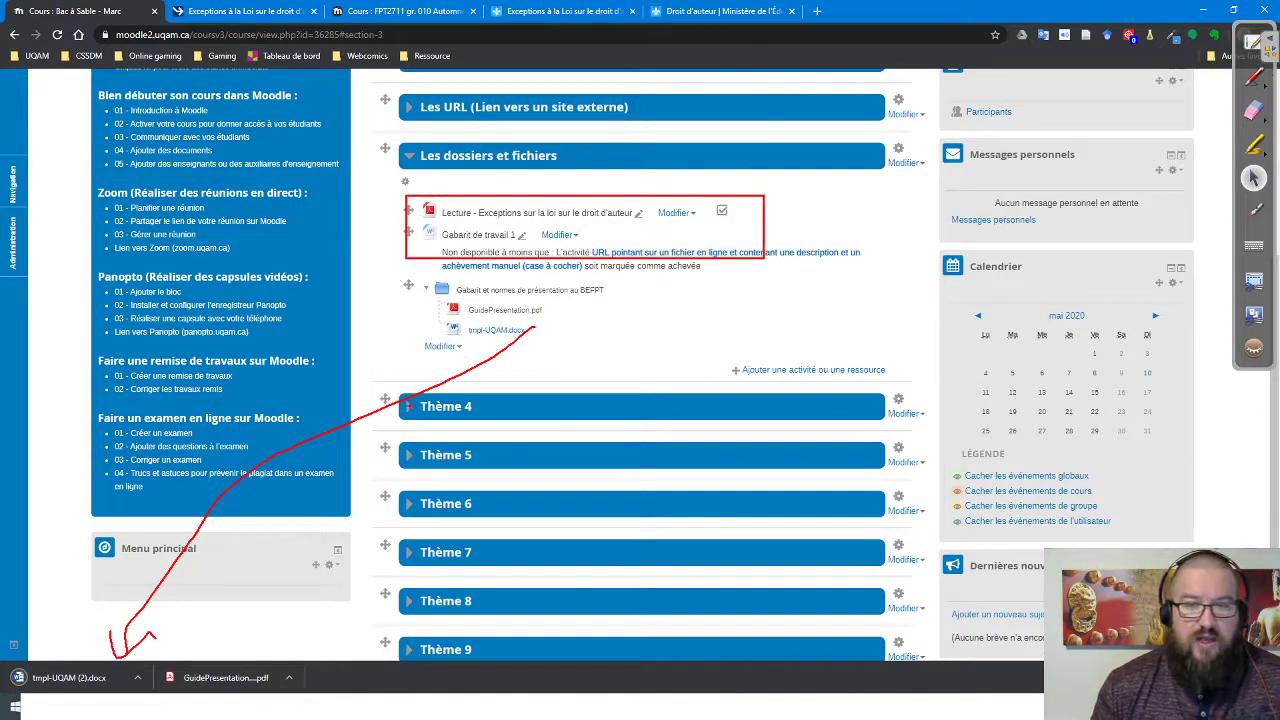
key("Escape")
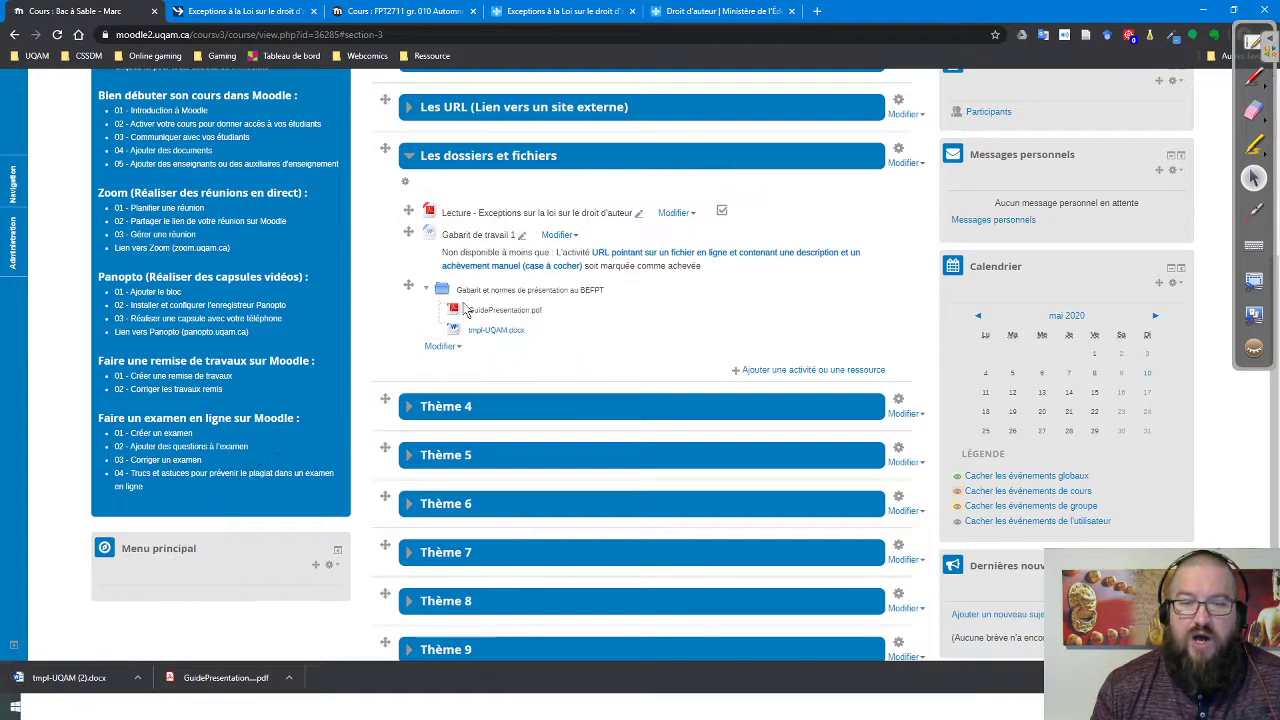
Step: Download GuidePresentation.pdf from the course page folder once more
left_click(533, 316)
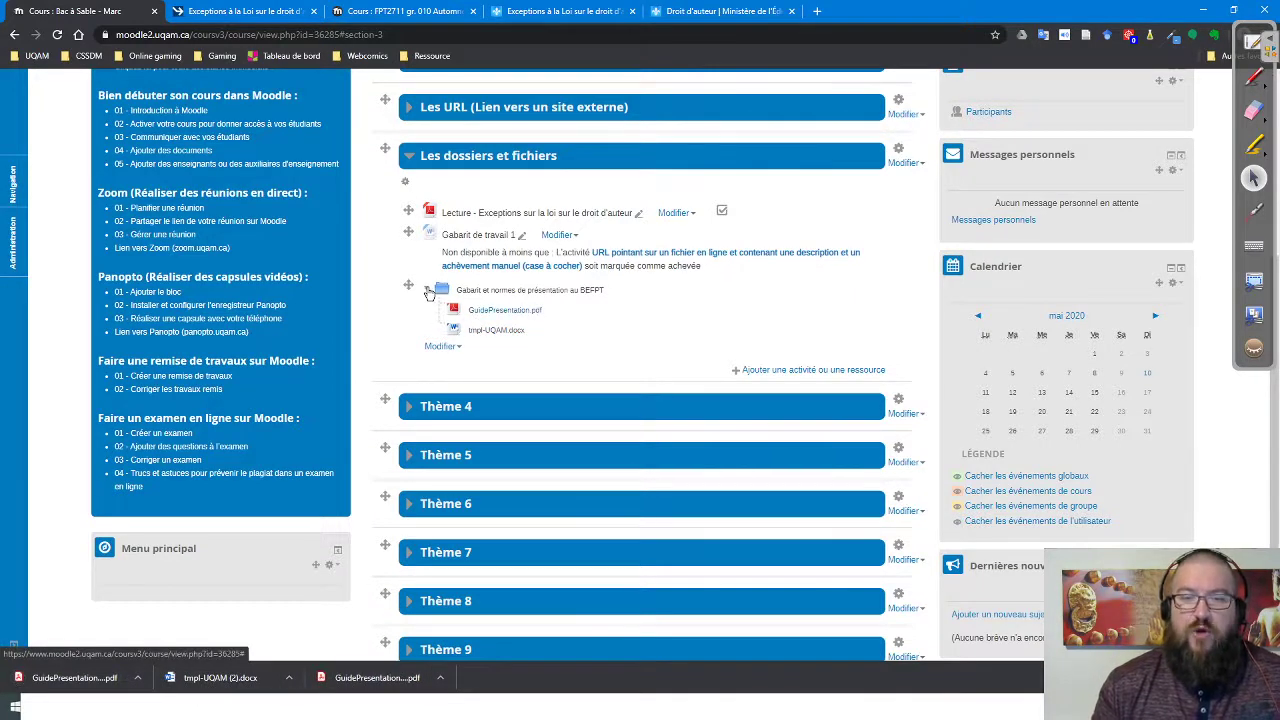
Step: Start adding a Dossier resource to the Les dossiers et fichiers section
left_click(787, 372)
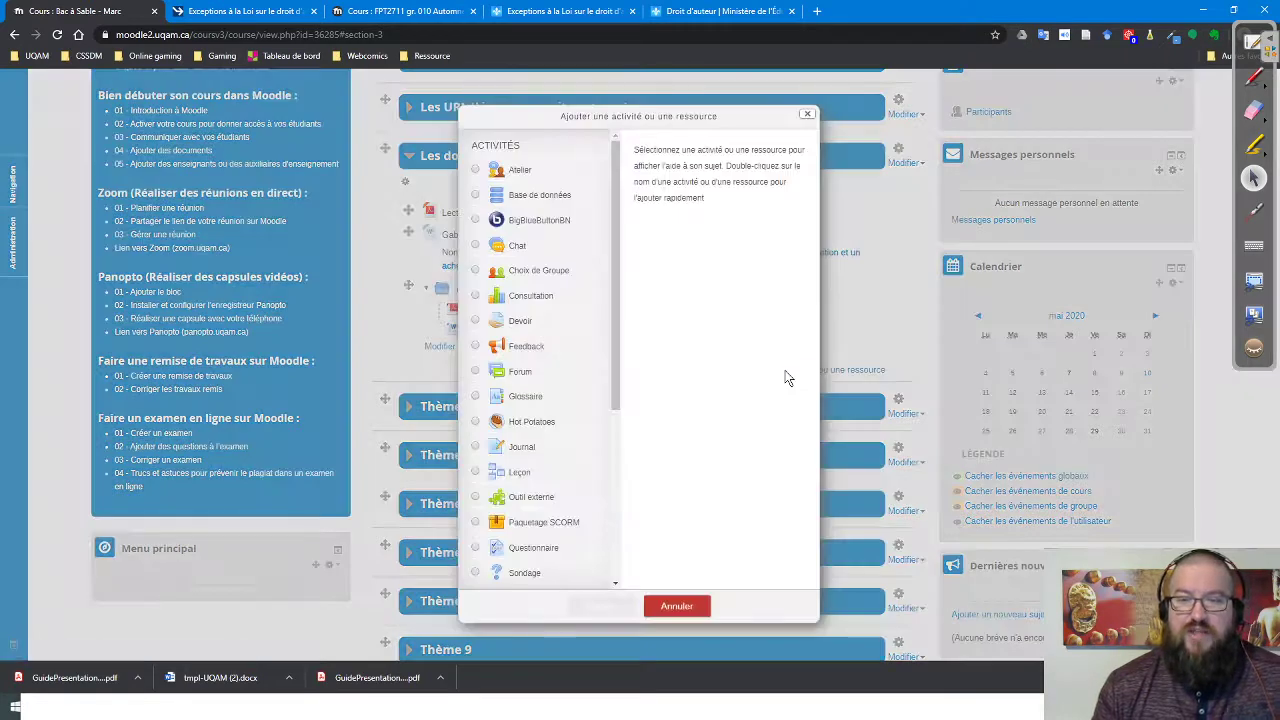
left_click_drag(616, 337, 613, 531)
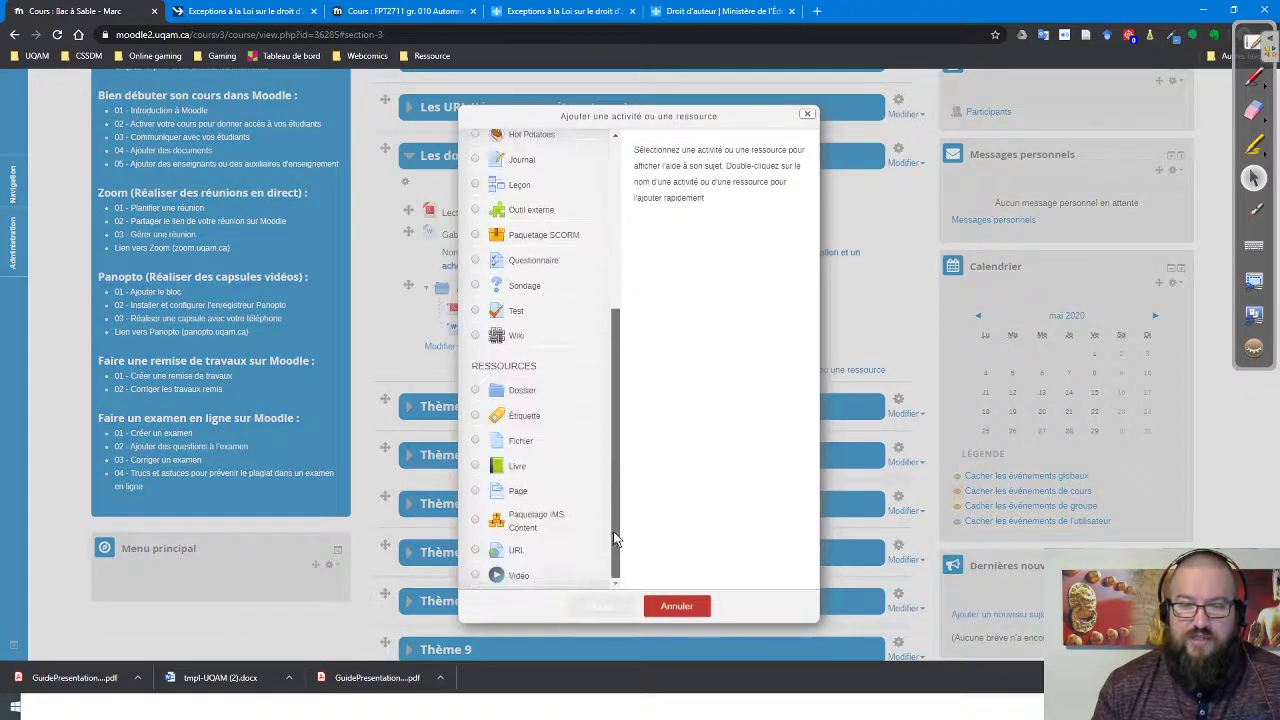
left_click(478, 391)
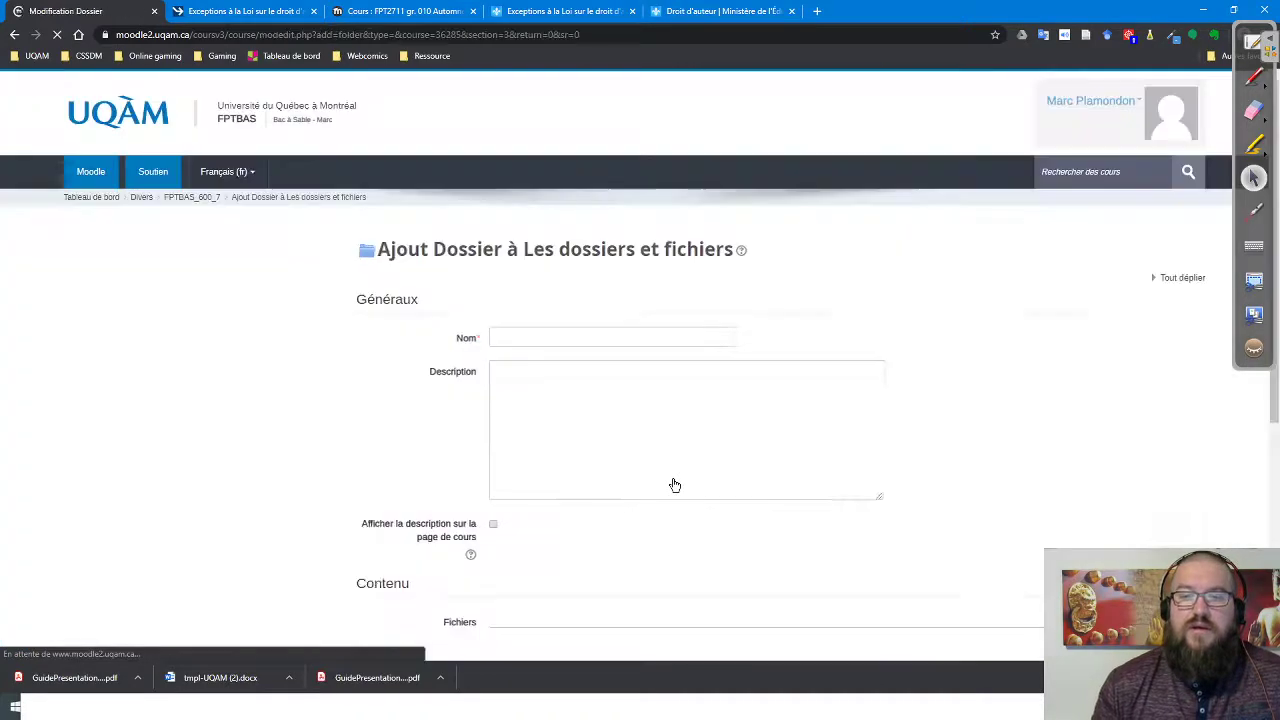
Step: Name the new folder resource "Atelier #1"
left_click(543, 339)
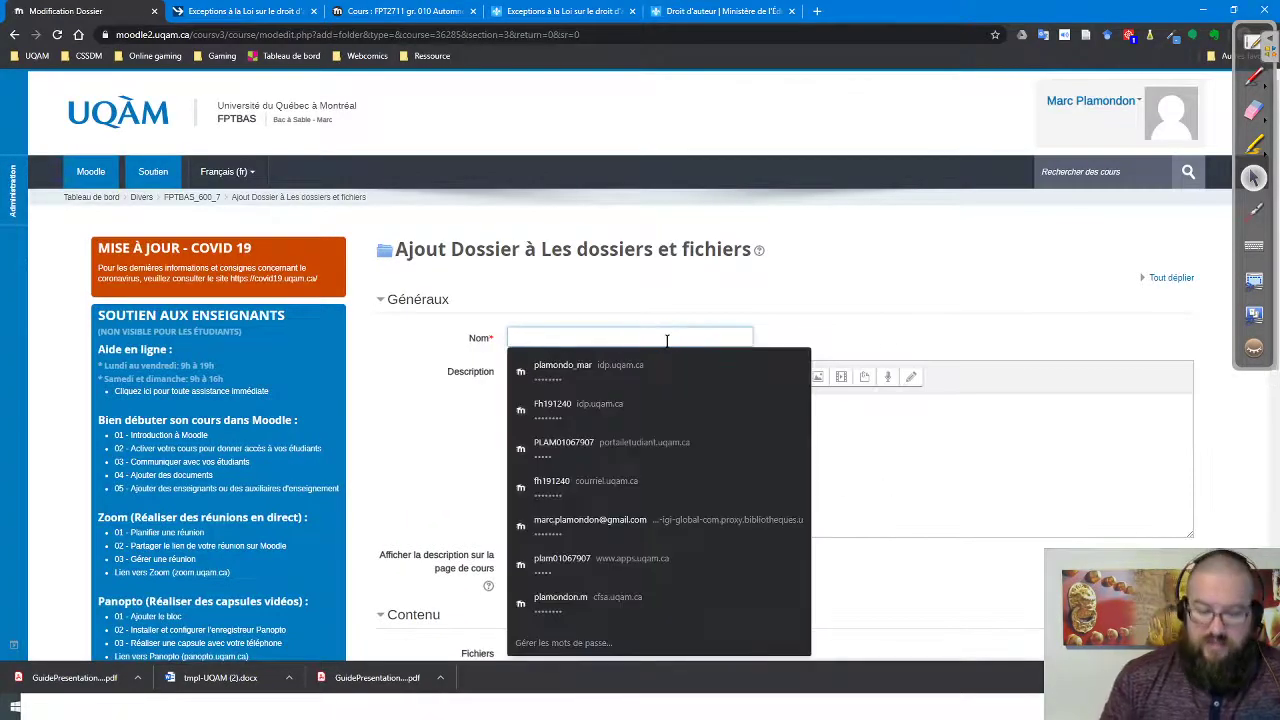
left_click(667, 340)
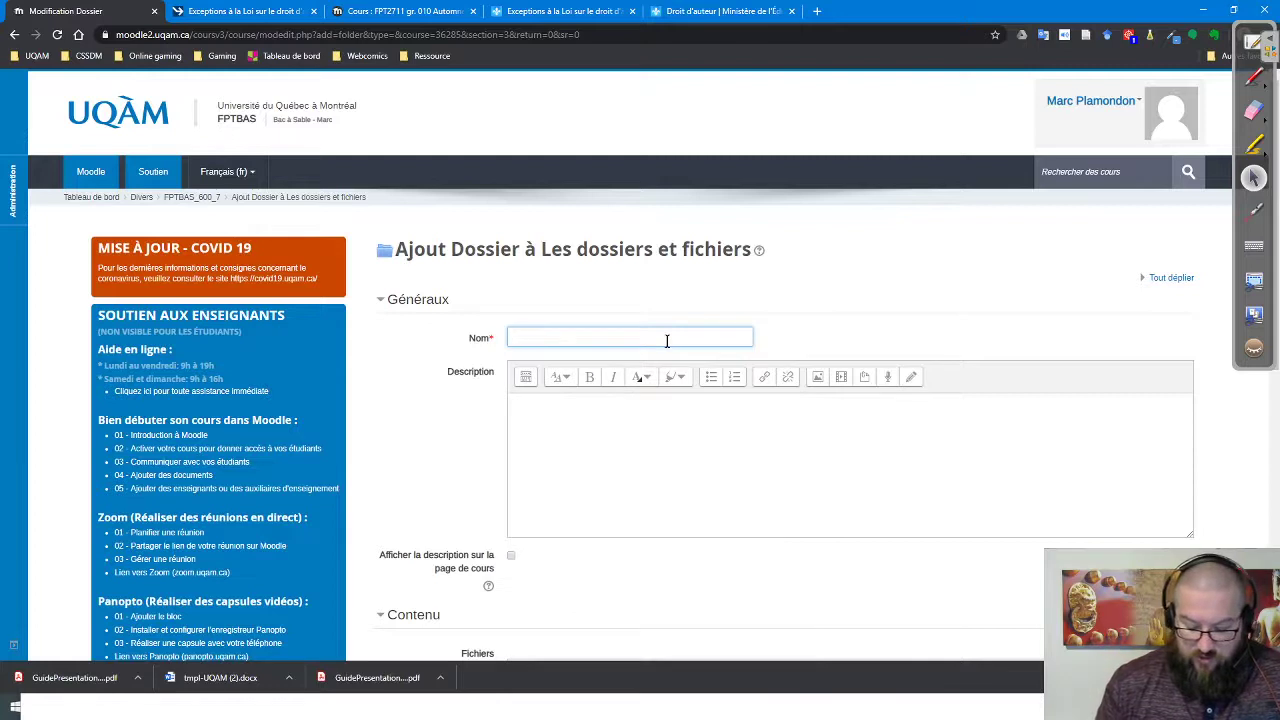
type("Act")
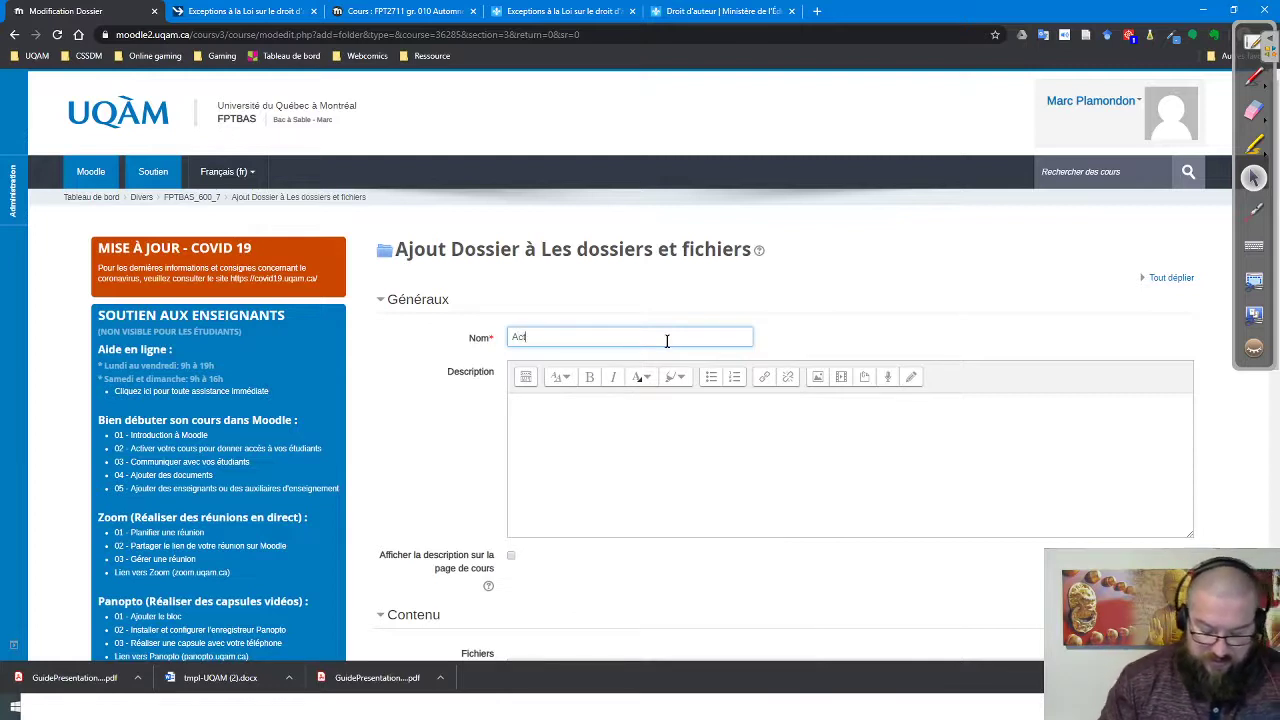
type("ivité")
key("ctrl+a")
type("A")
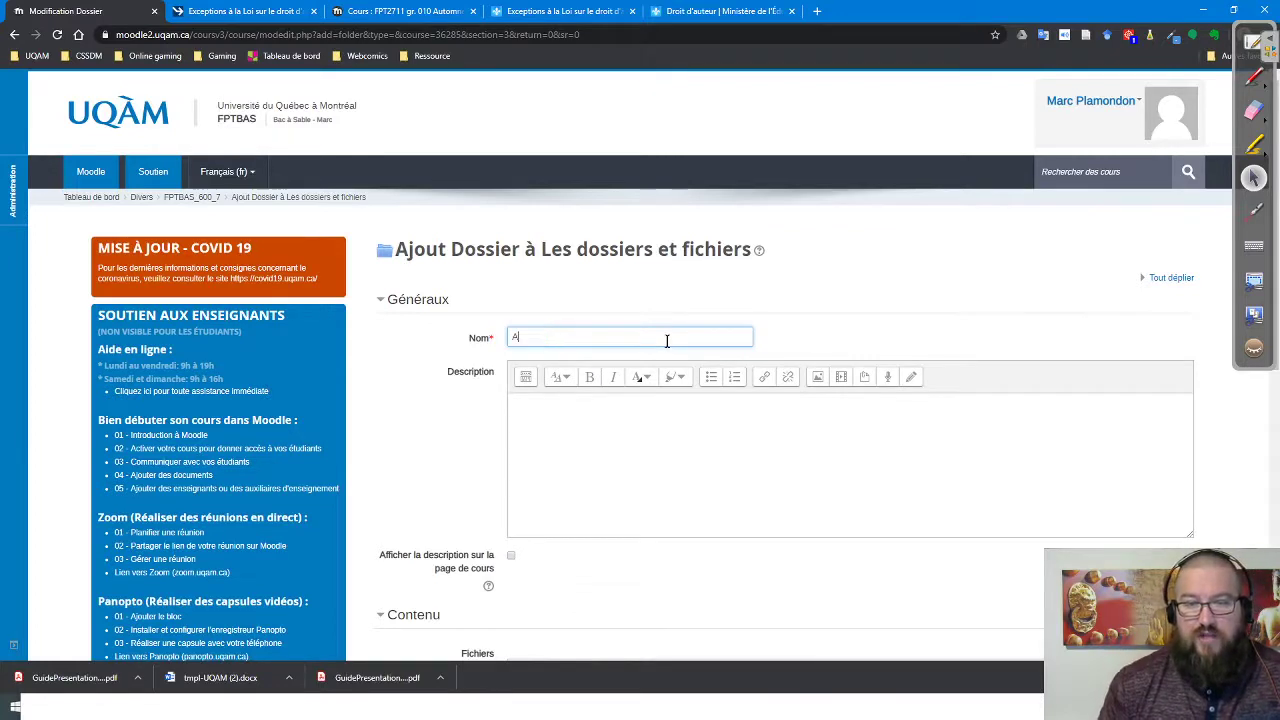
type("telier ")
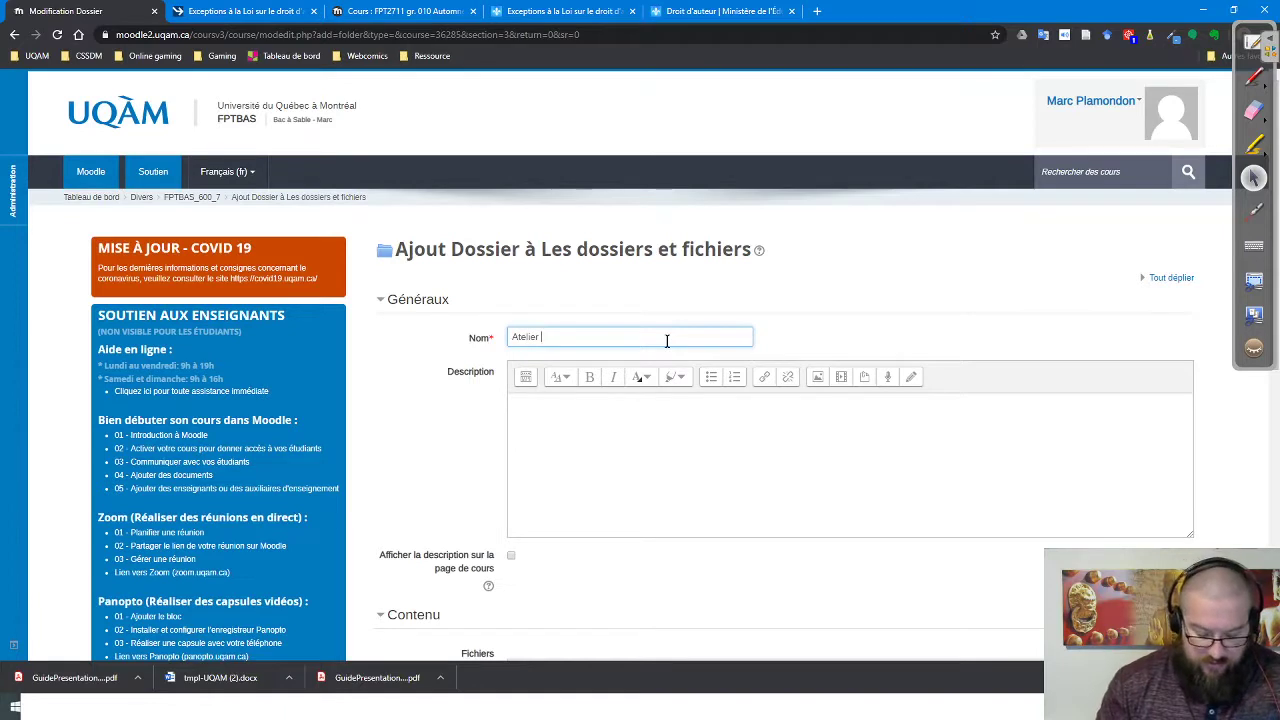
type("1")
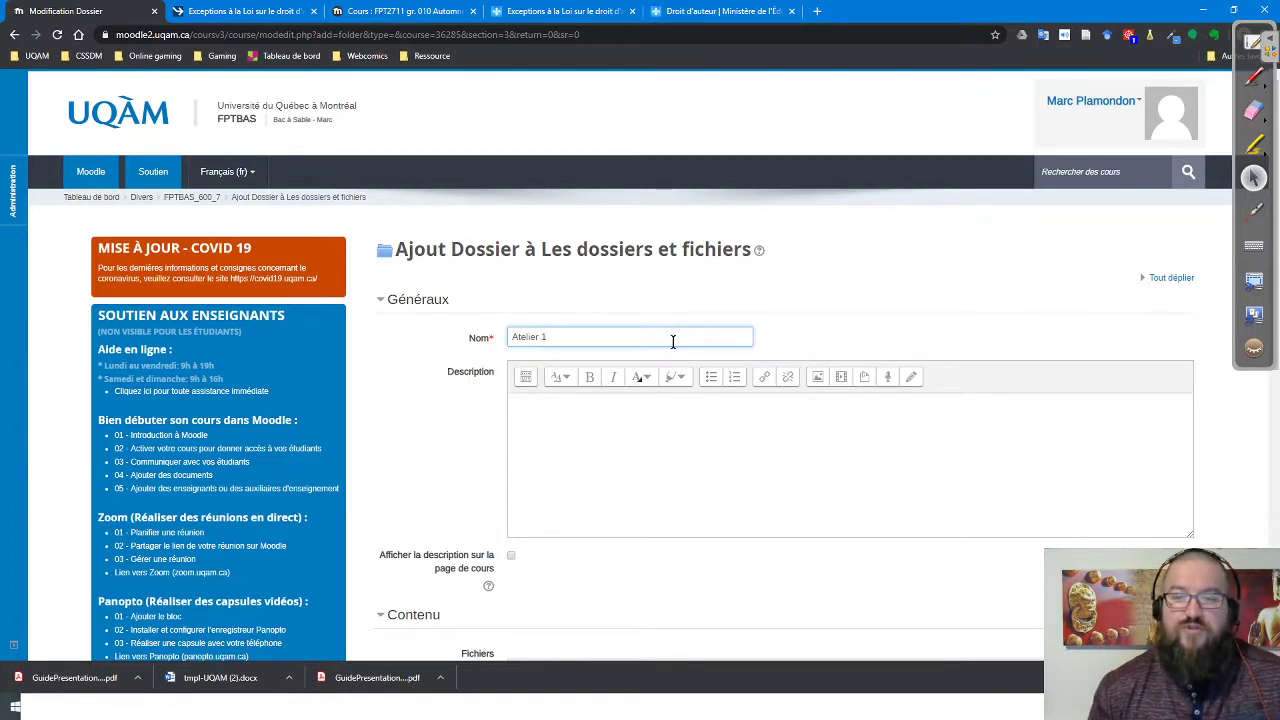
key("Left")
type("#")
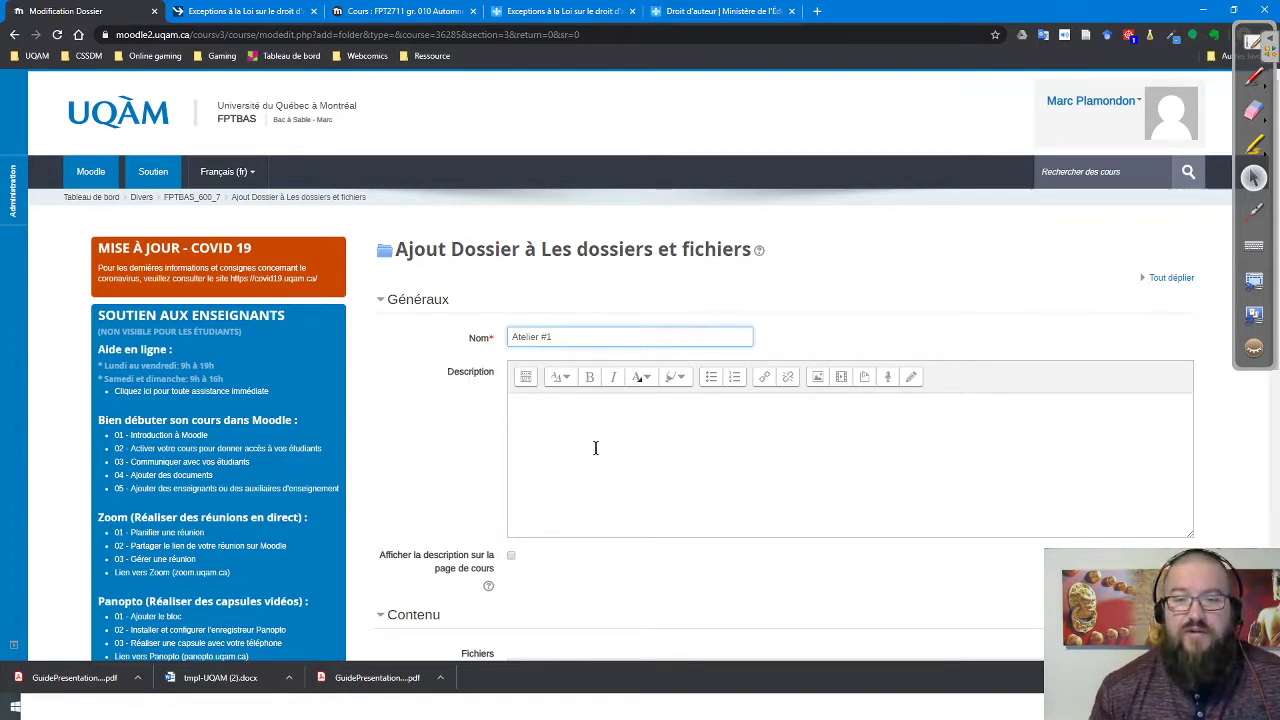
Step: Start a file upload for the folder's contents and browse to Google Drive > Professionnel > UQAM > 0- Prep cours > FPT2711 Technique en support à la formation > Ressources partagées -2020E
scroll(596, 447, "down", 2)
scroll(596, 447, "down", 1)
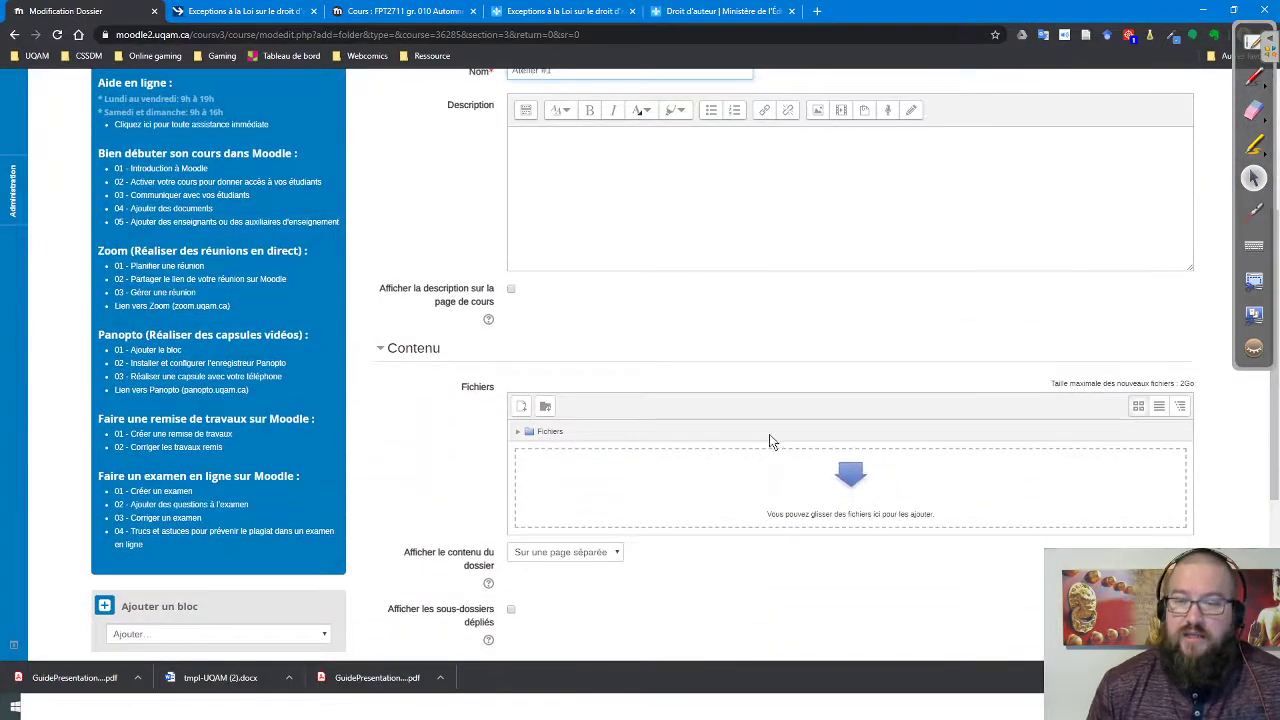
scroll(705, 372, "down", 2)
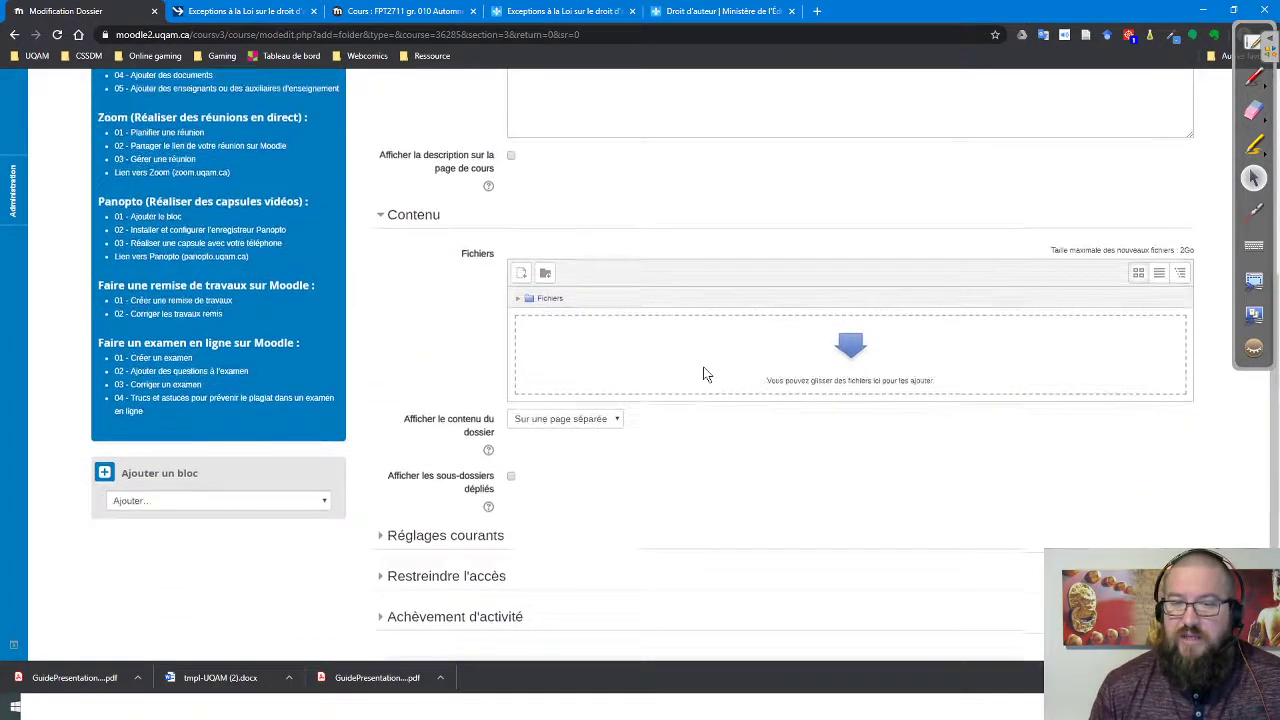
left_click(521, 276)
left_click(663, 278)
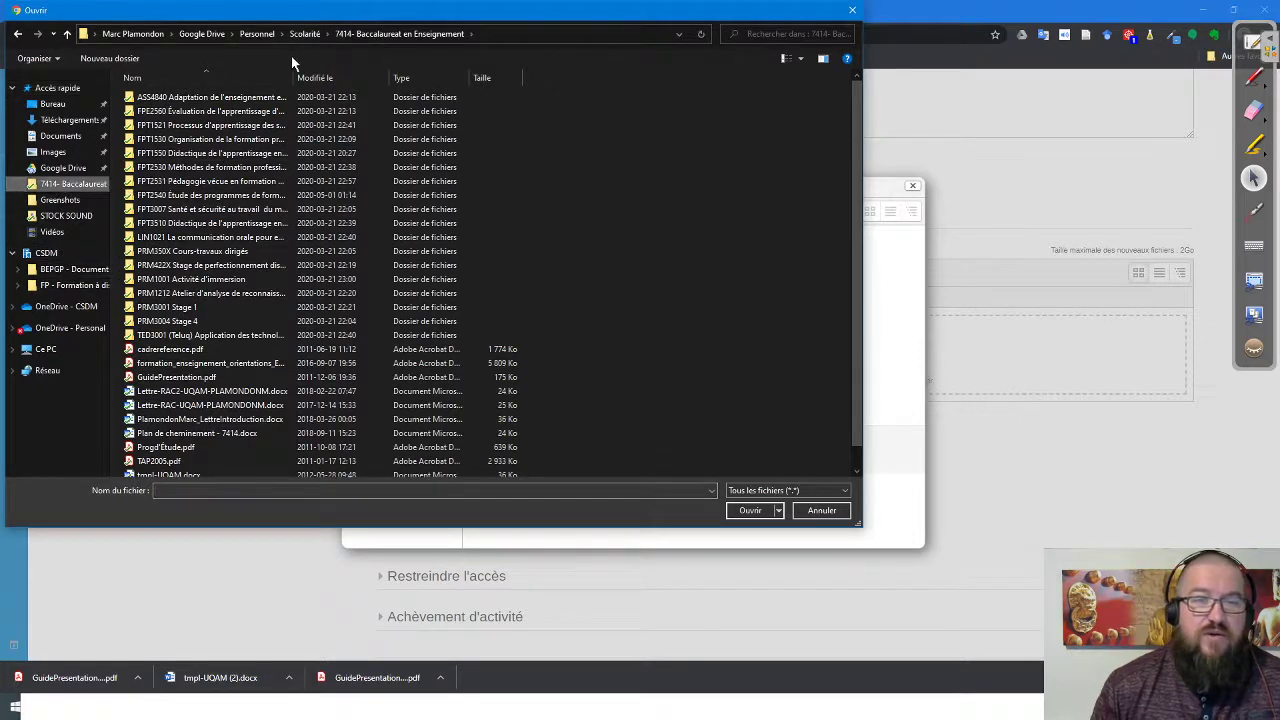
left_click(62, 168)
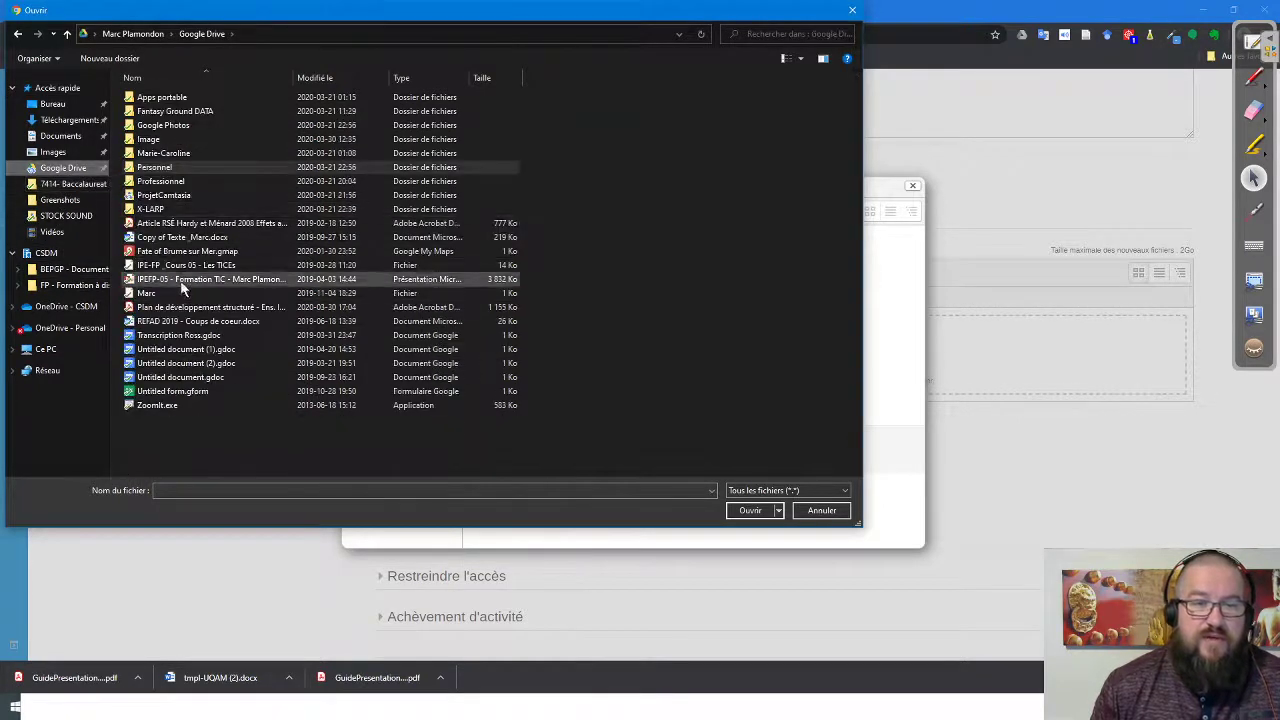
double_click(158, 181)
double_click(157, 168)
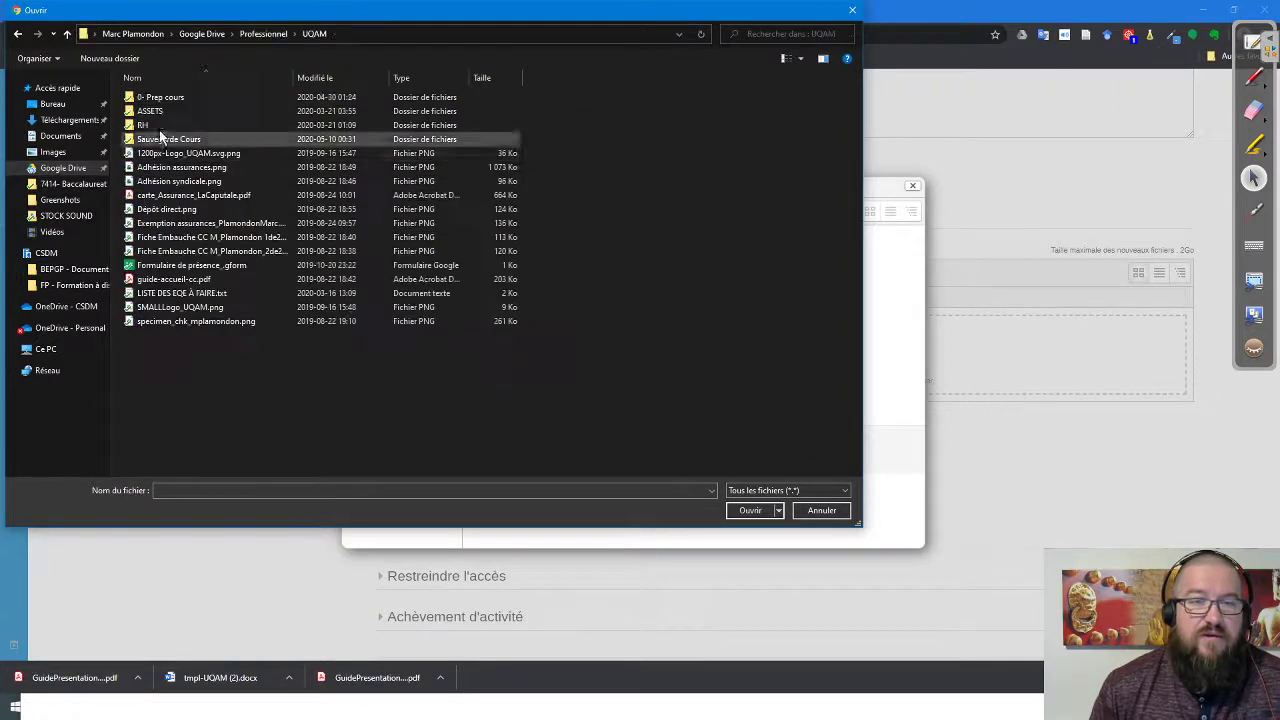
double_click(160, 98)
double_click(161, 101)
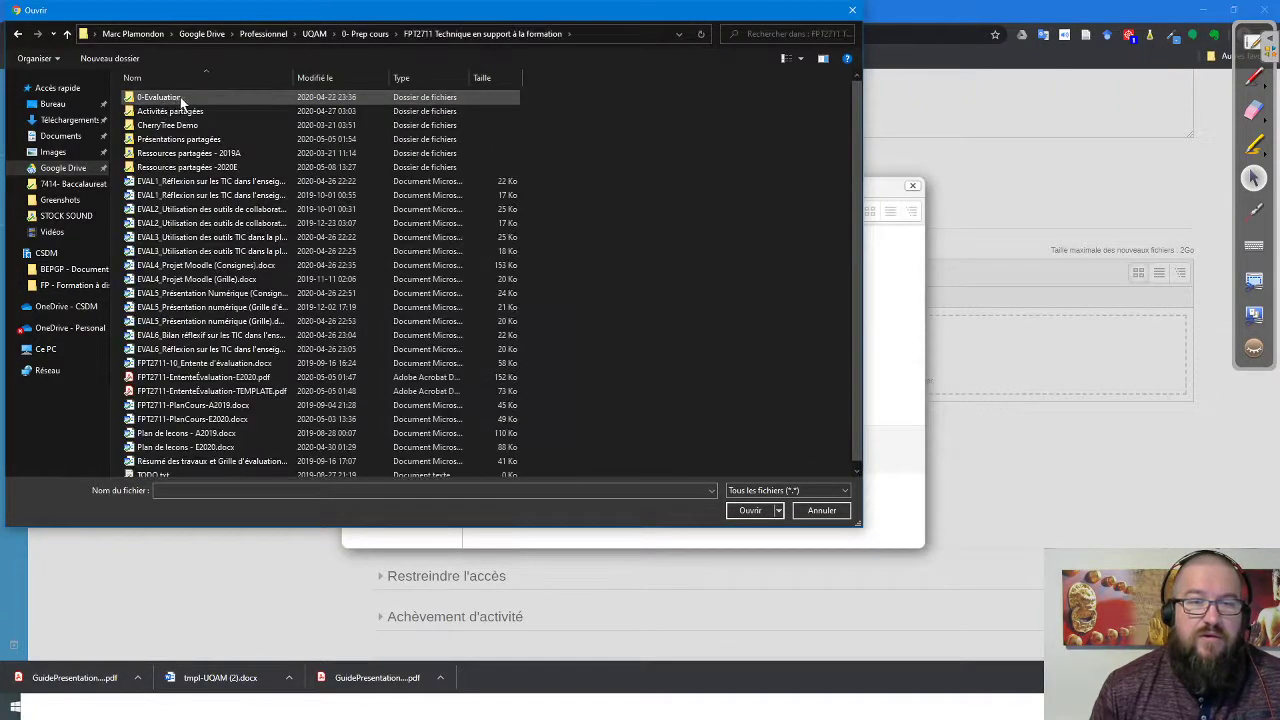
double_click(180, 168)
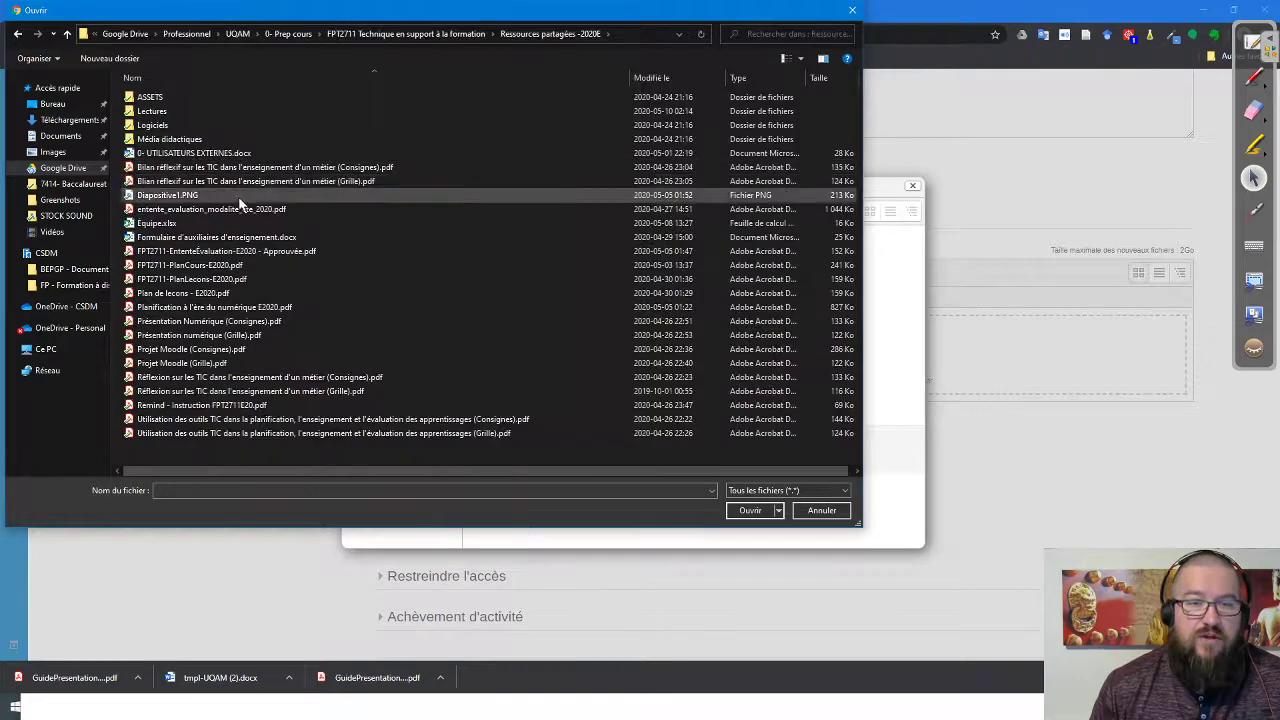
Step: Upload "Réflexion sur les TIC dans l'enseignement d'un métier (Consignes).pdf" to the folder's files
left_click(262, 377)
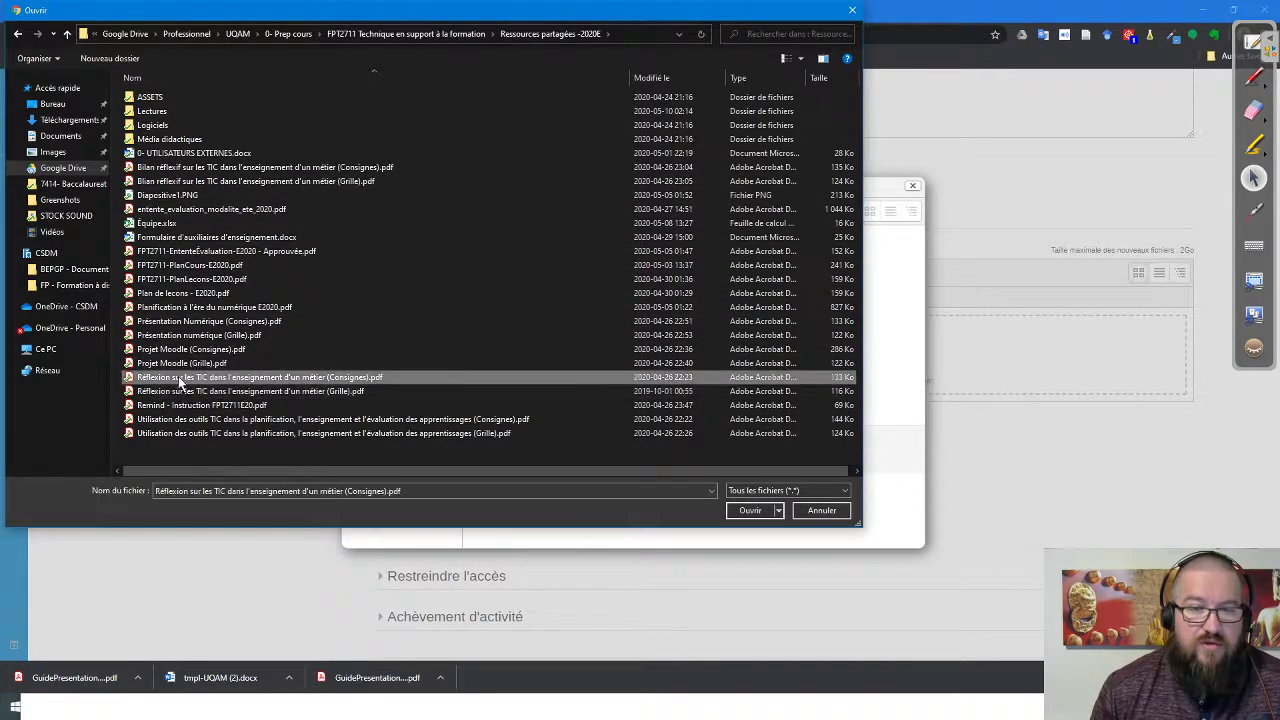
left_click(750, 510)
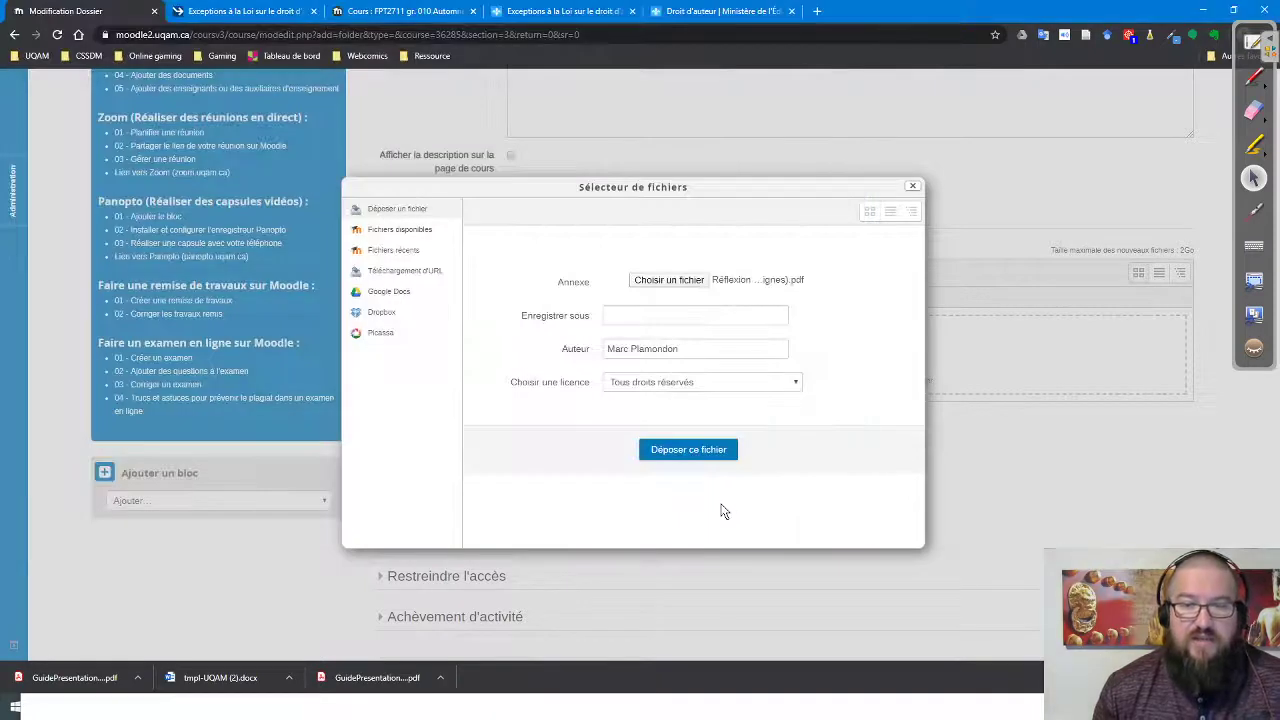
left_click(704, 453)
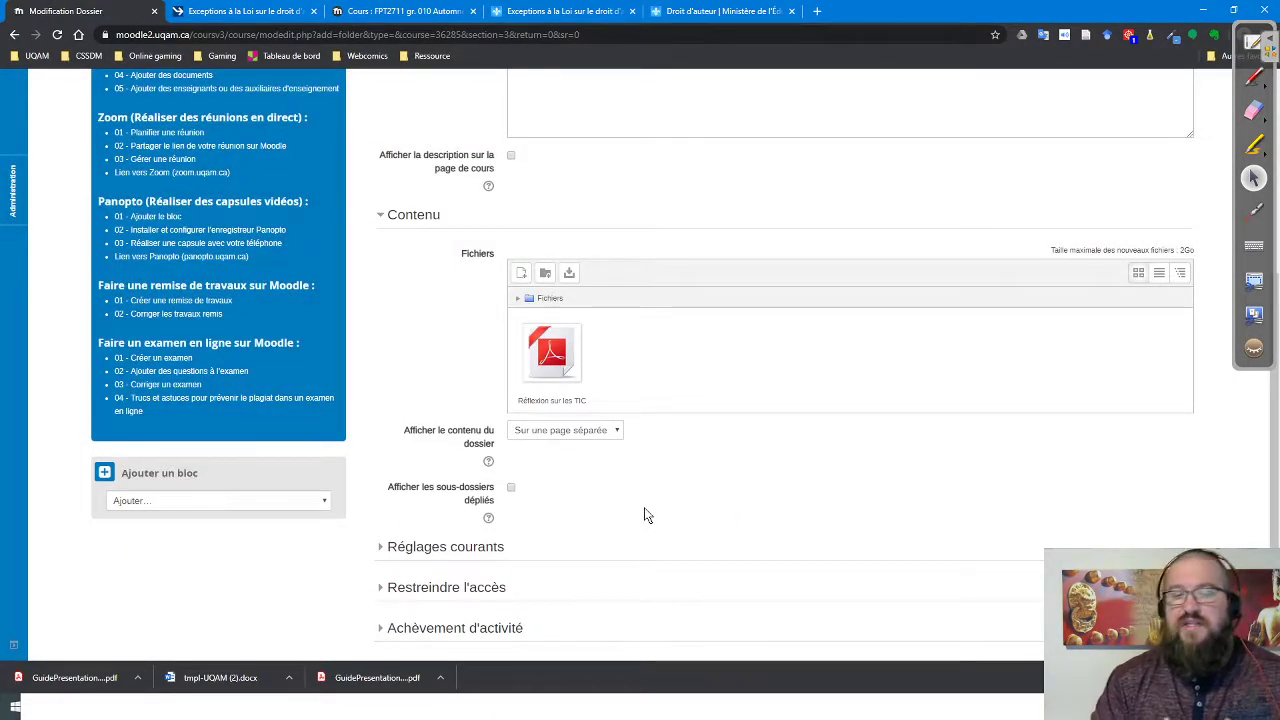
Step: Create a subfolder named "Fichiers pour l'atelier" in the folder's file area
left_click(545, 273)
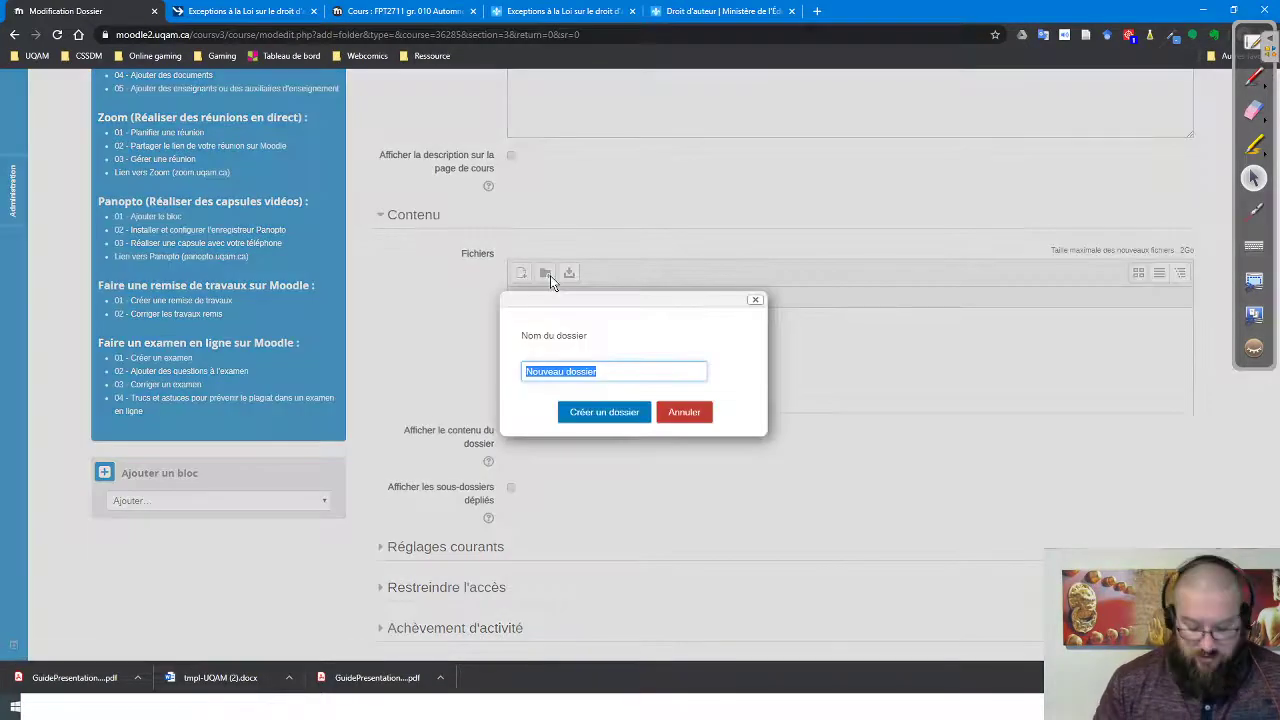
key("BackSpace")
type("Fich")
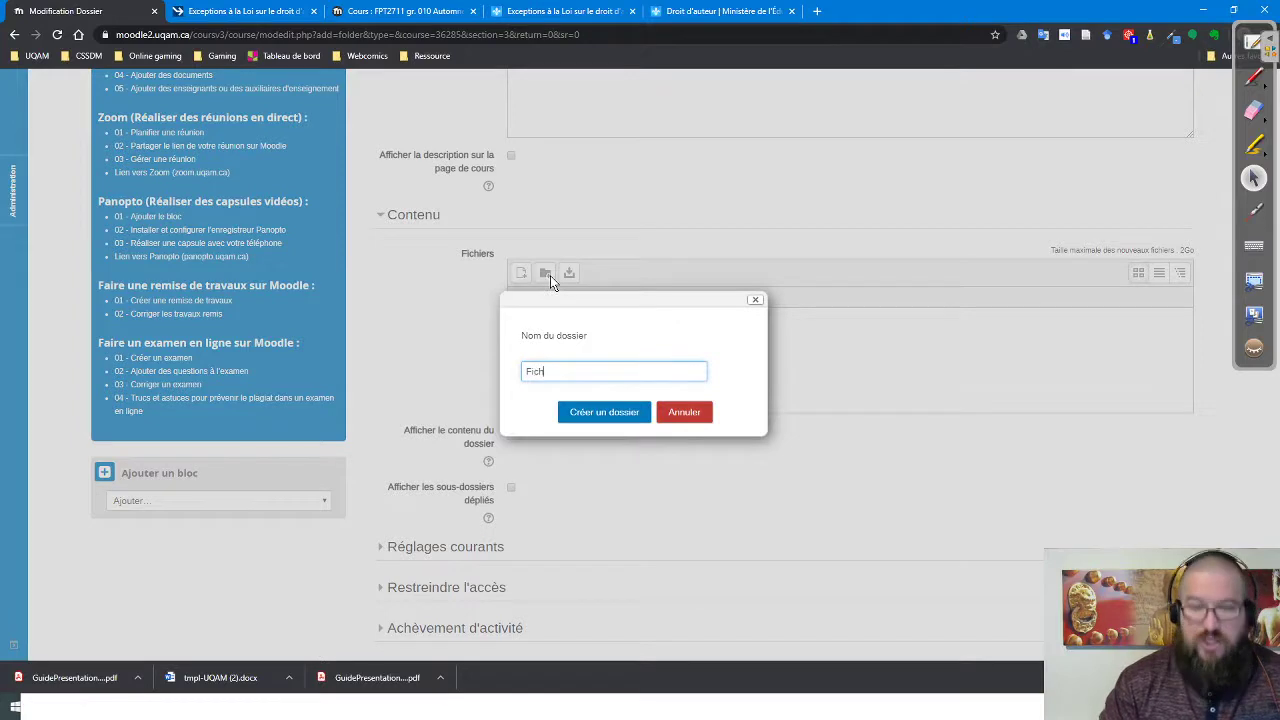
type("iers pour l'at")
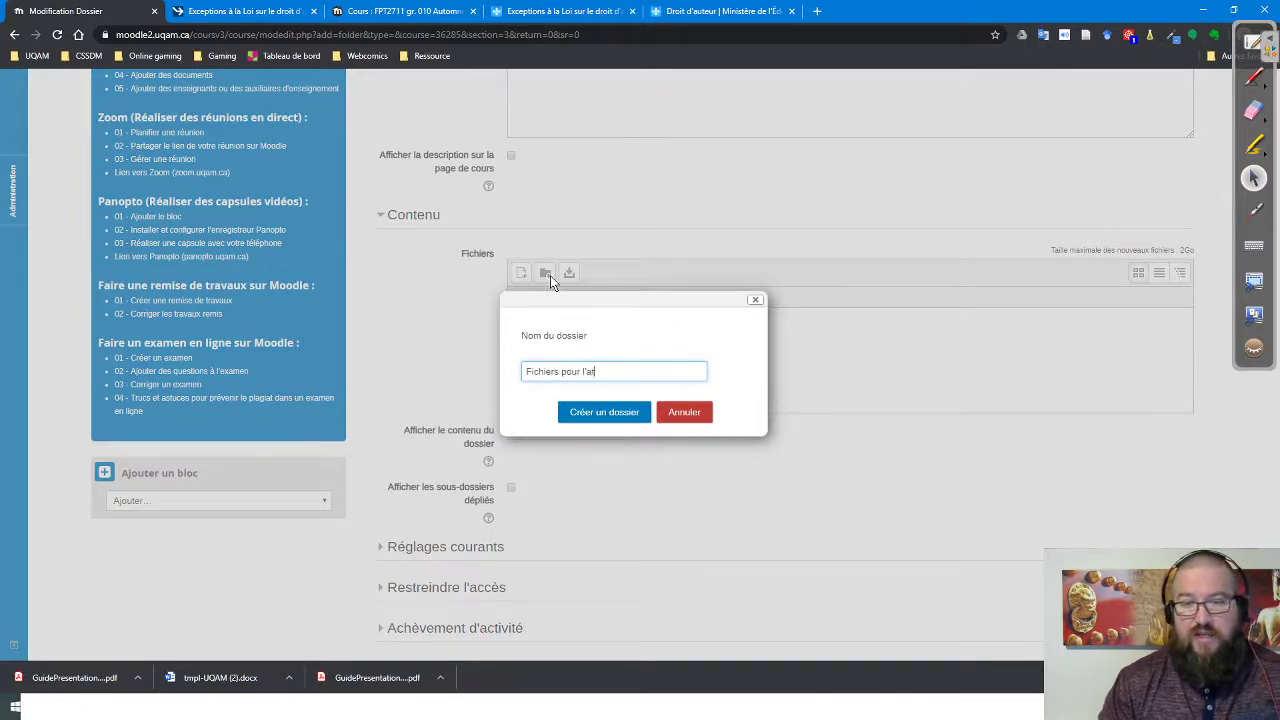
type("elier")
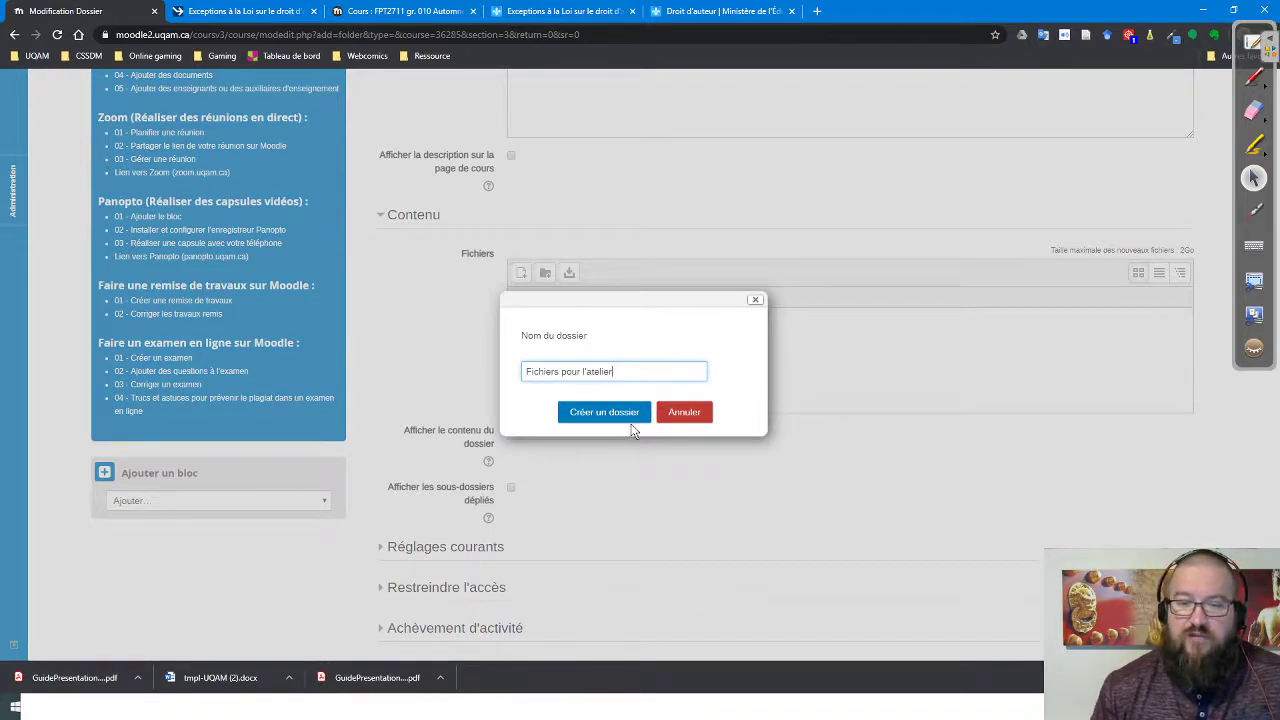
left_click(605, 412)
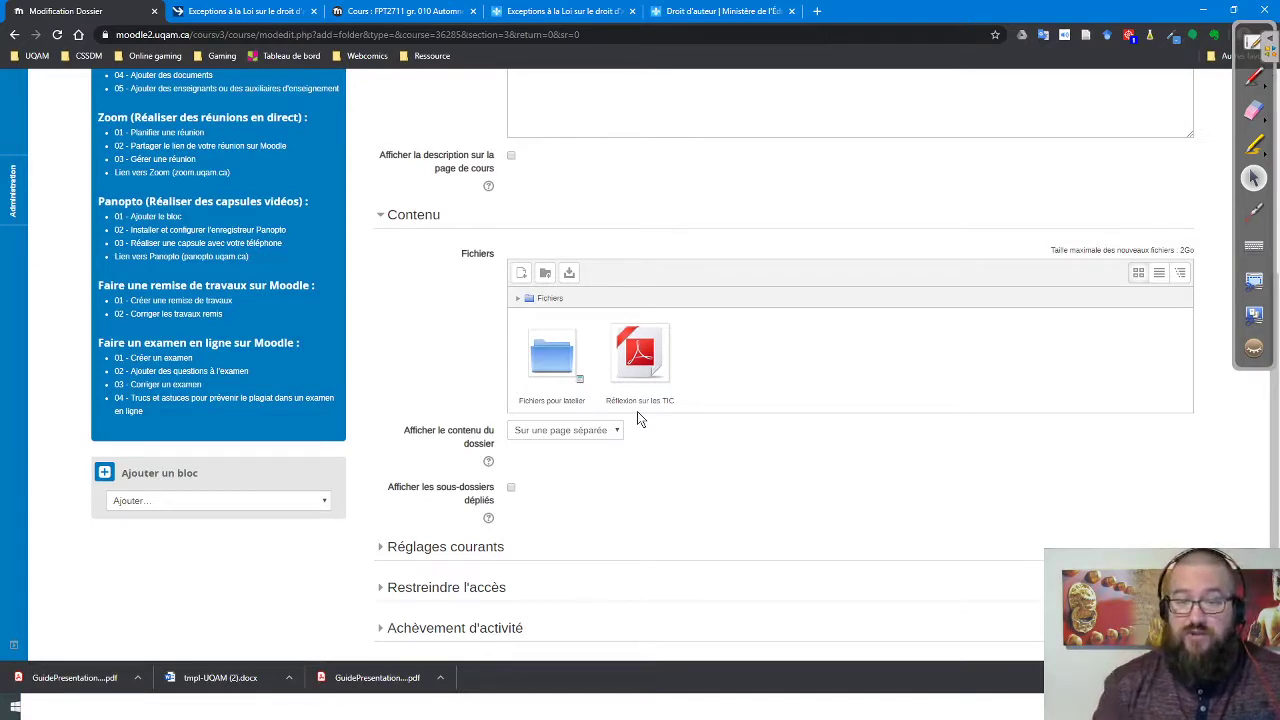
Step: Open the new workshop files subfolder, return to the root Fichiers level and enter the subfolder again
left_click(564, 406)
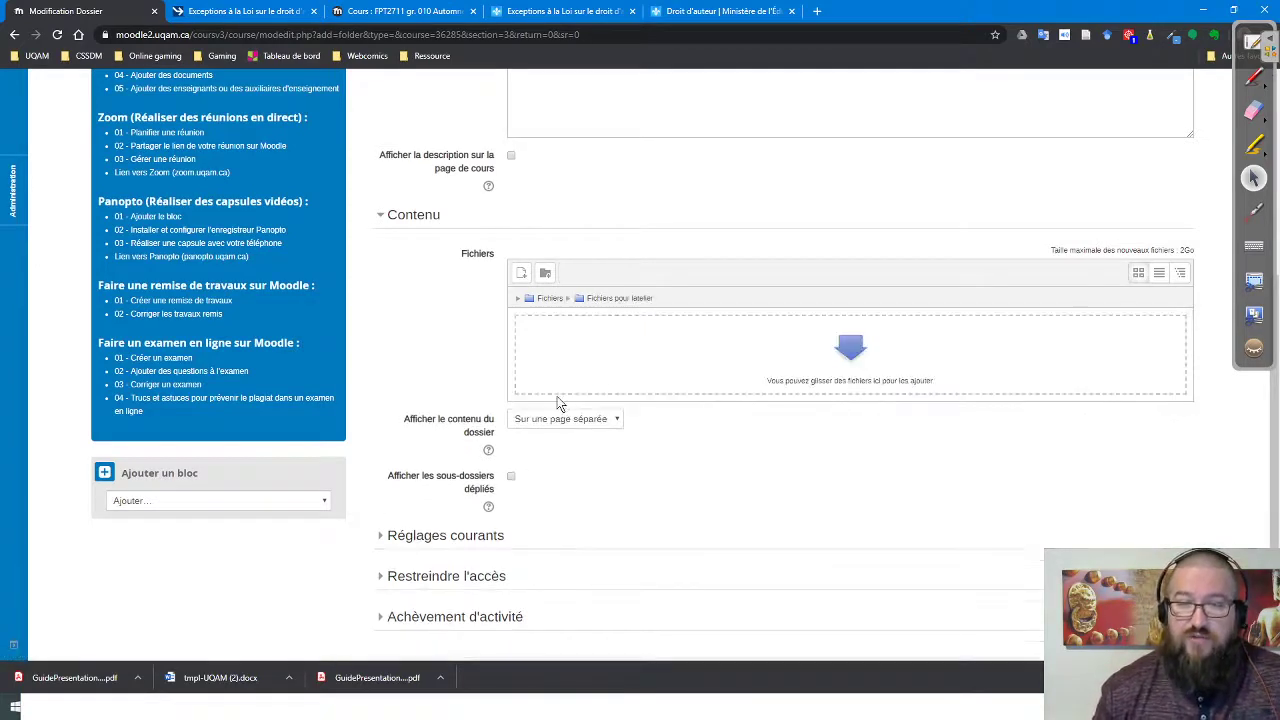
left_click(553, 298)
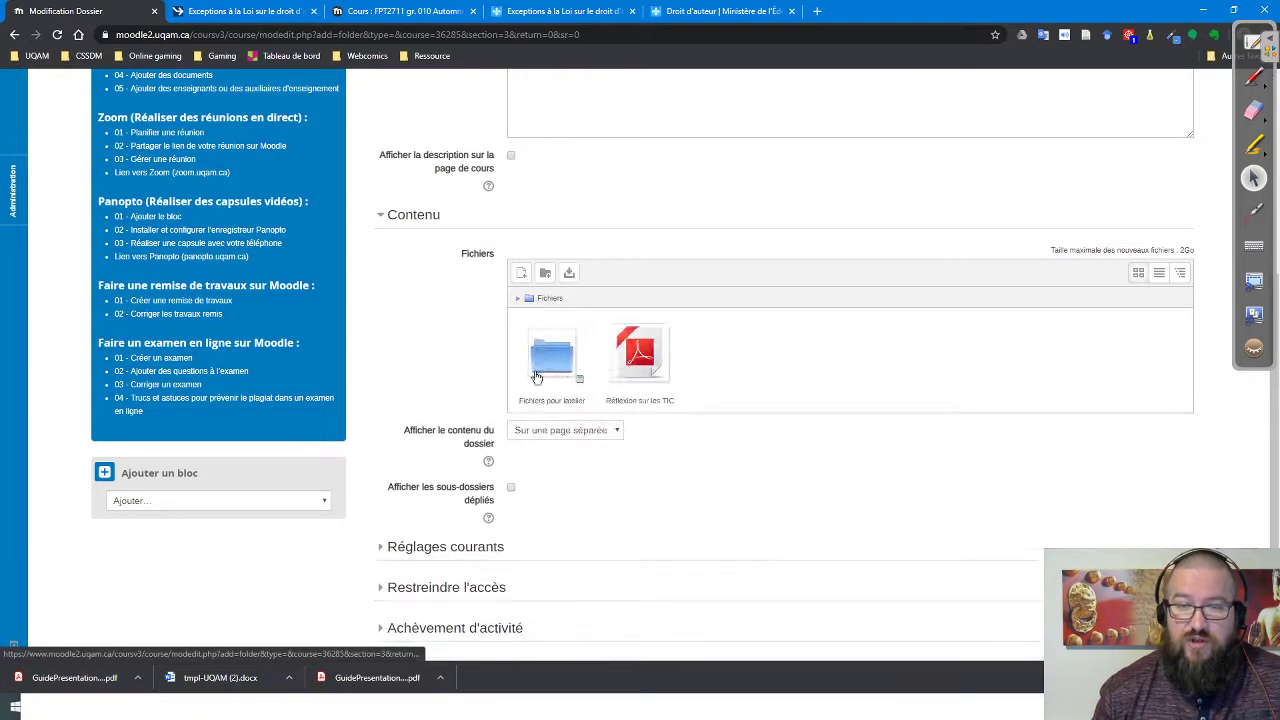
left_click(558, 352)
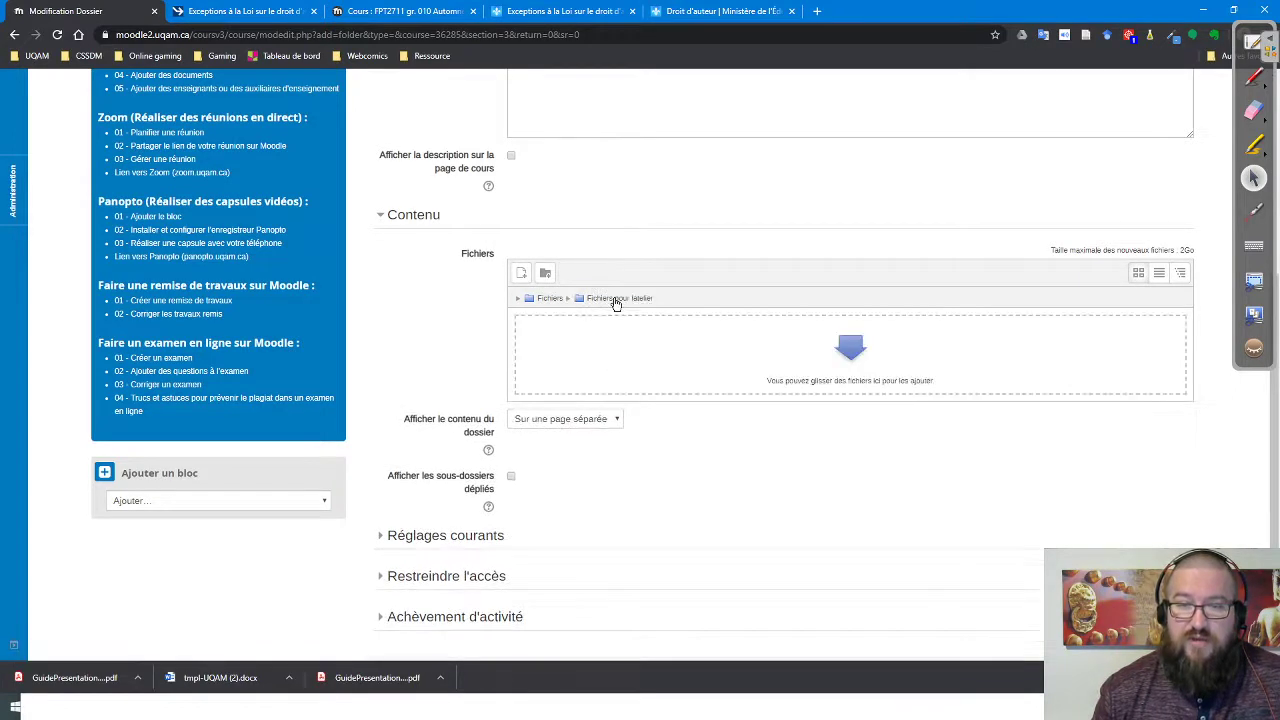
left_click(614, 300)
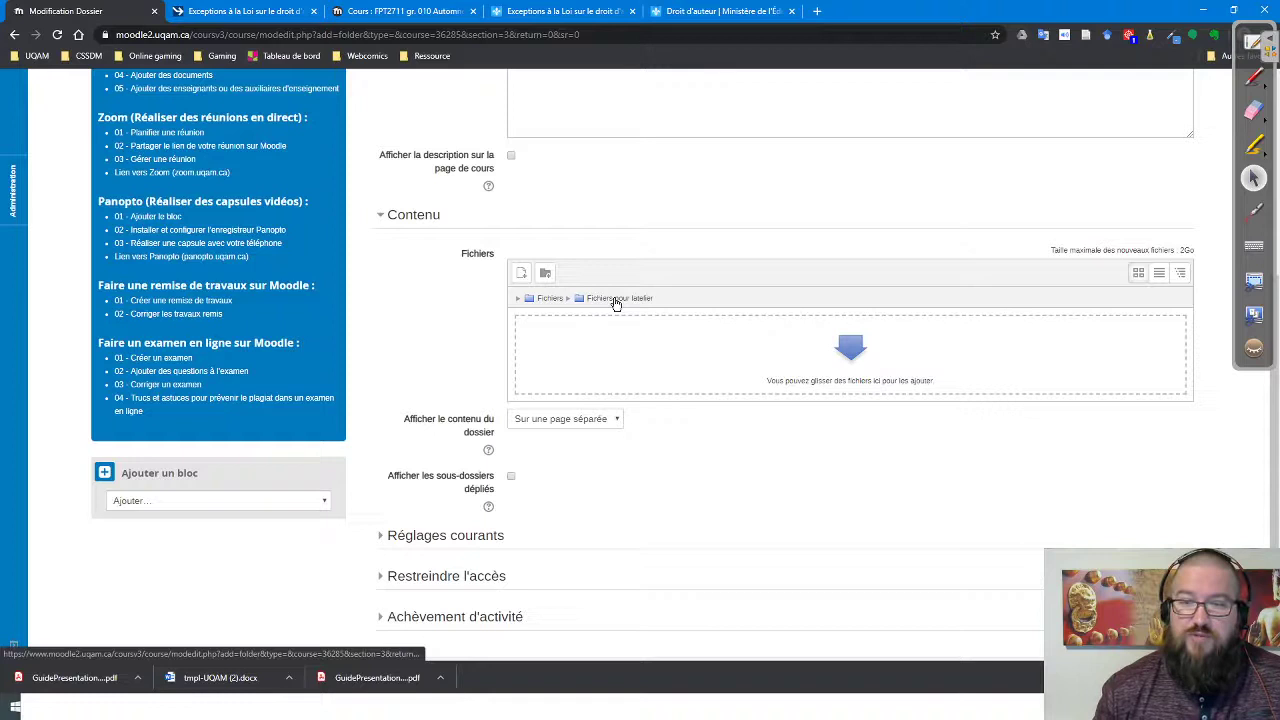
Step: Try to rename the workshop files subfolder to "Fichiers pour l'atelier" from the root Fichiers level
left_click(551, 299)
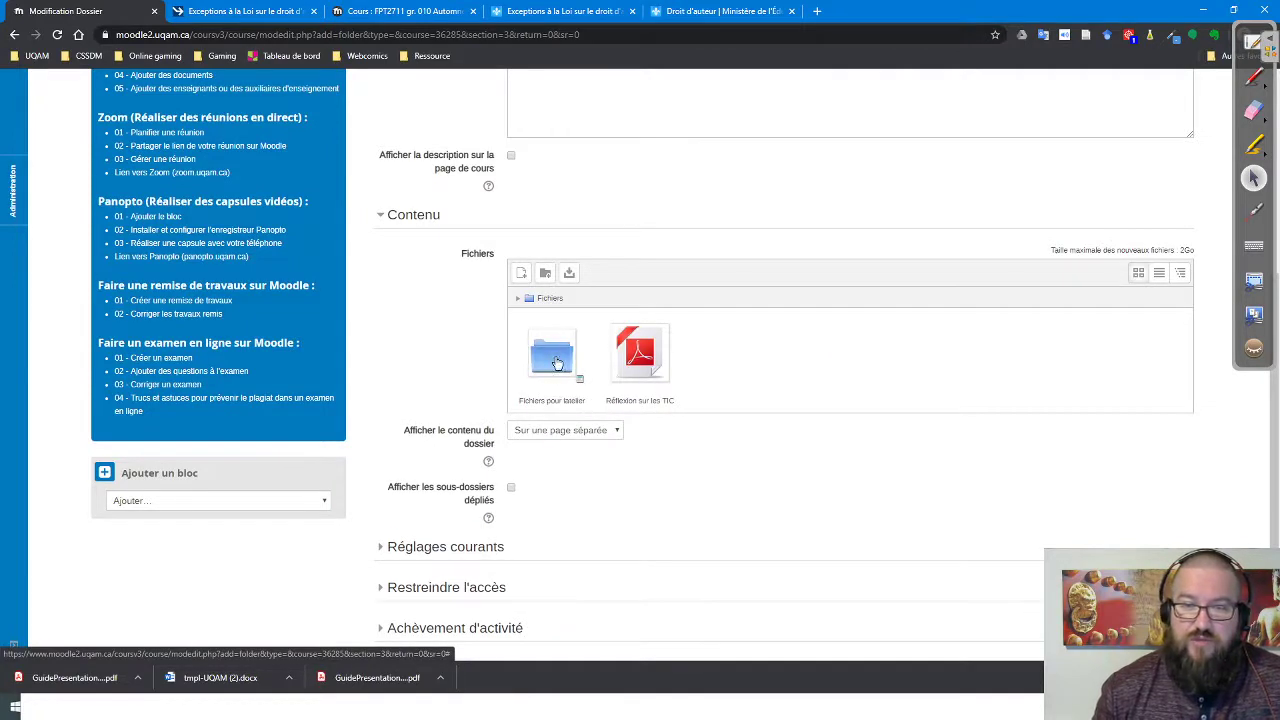
left_click(548, 352)
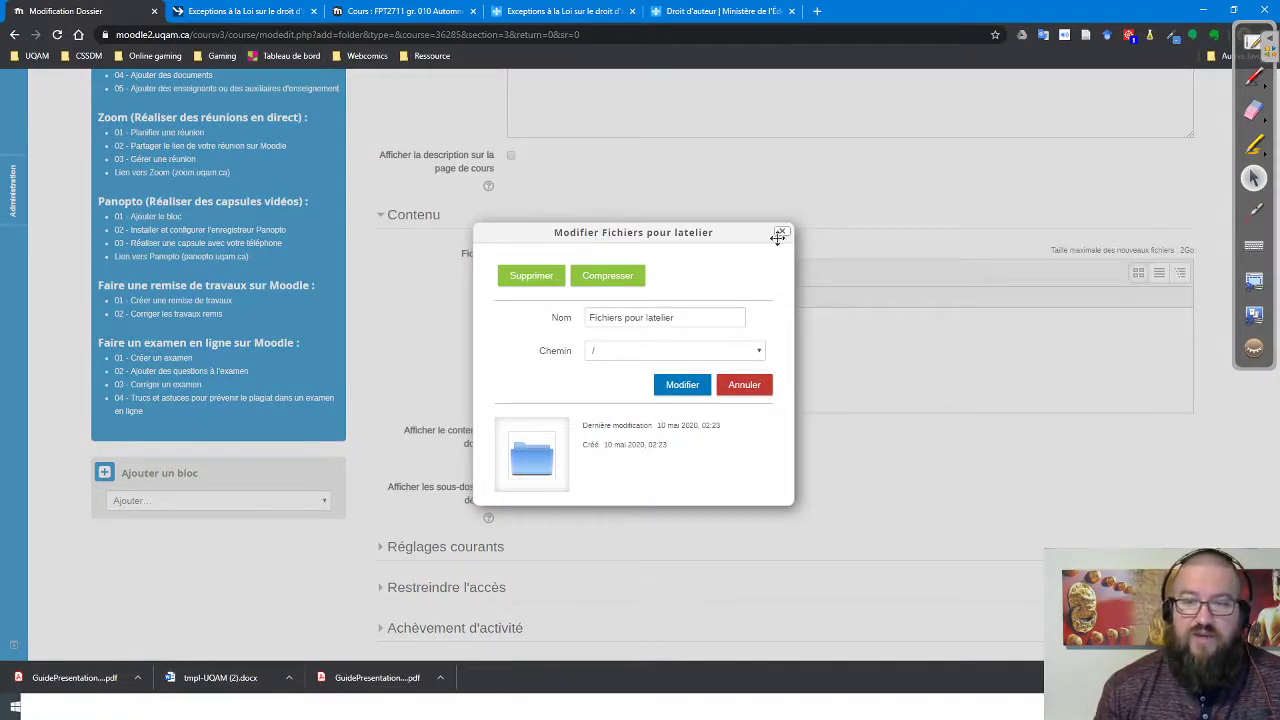
left_click(649, 320)
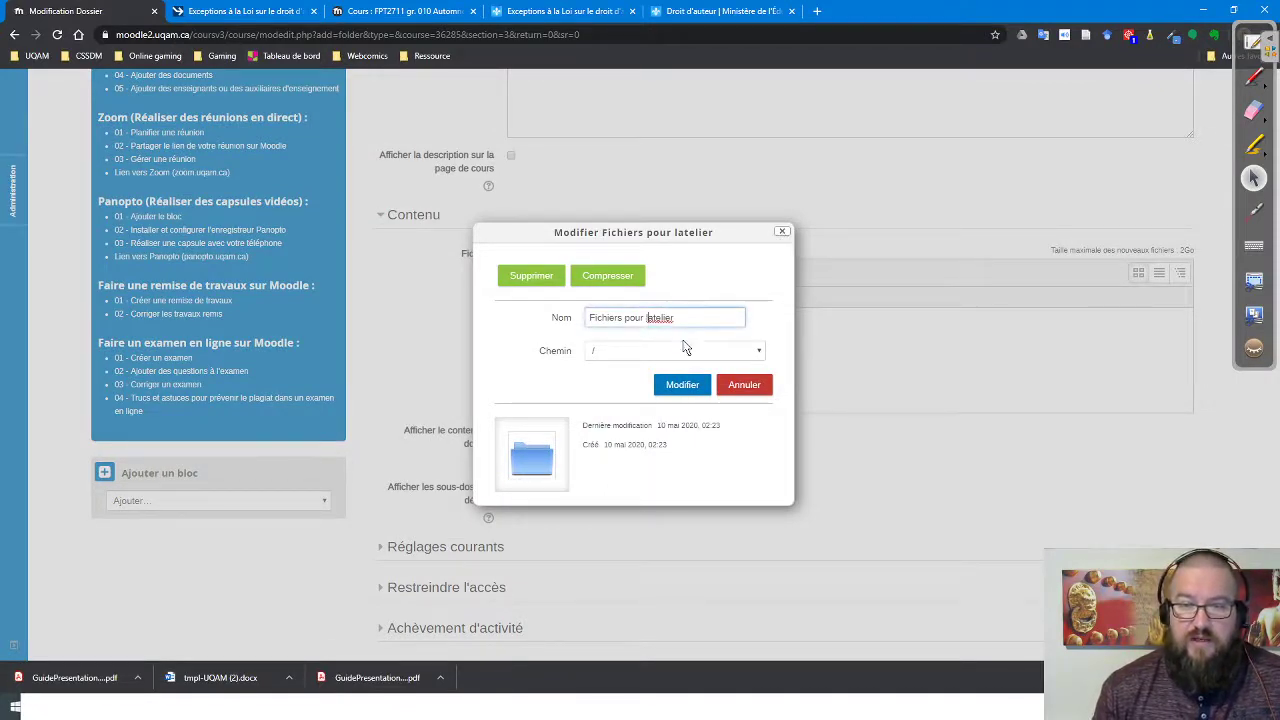
key("Right")
type("'")
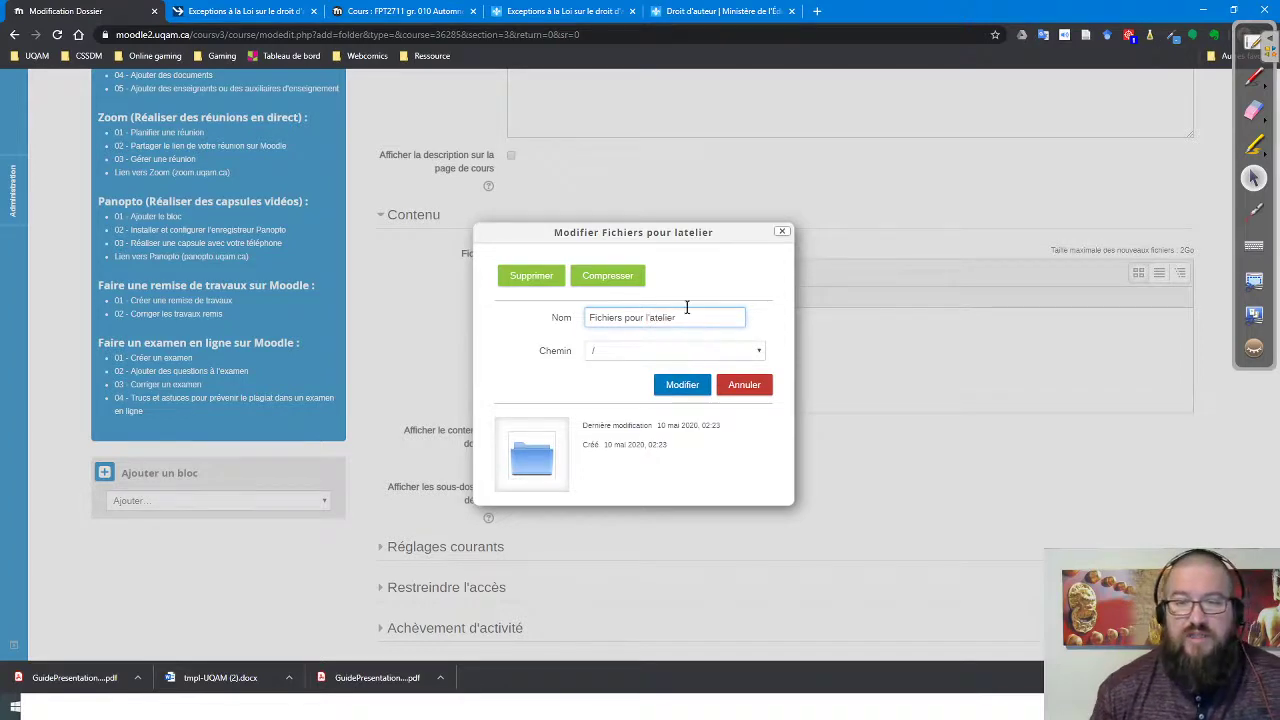
left_click(684, 386)
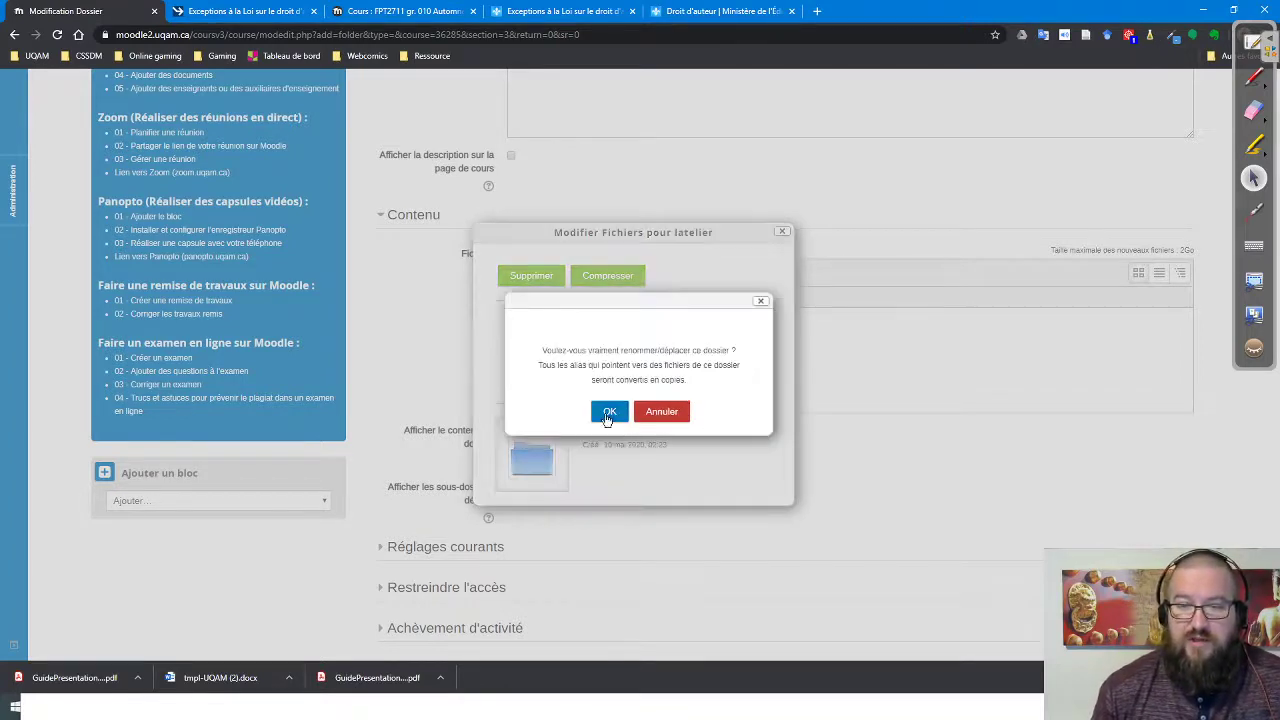
left_click(608, 416)
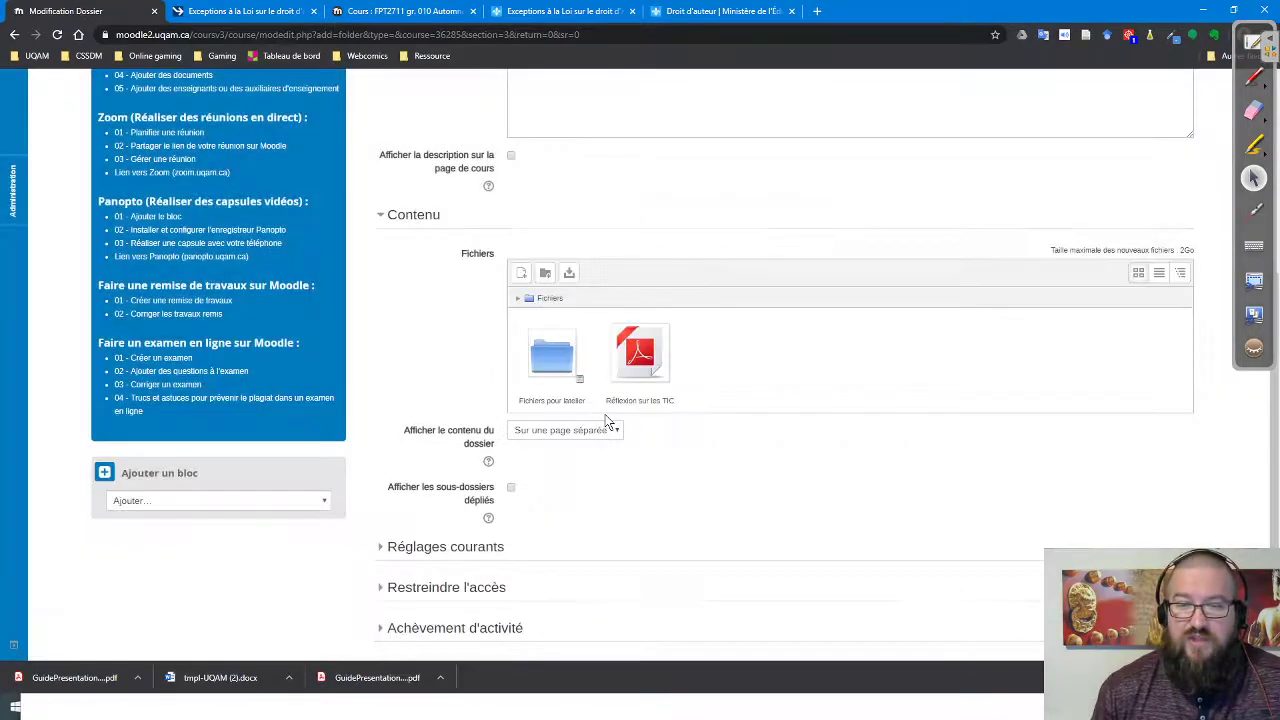
Step: Rename the workshop files subfolder to "Fichiers pour atelier" and confirm the renaming
left_click(556, 362)
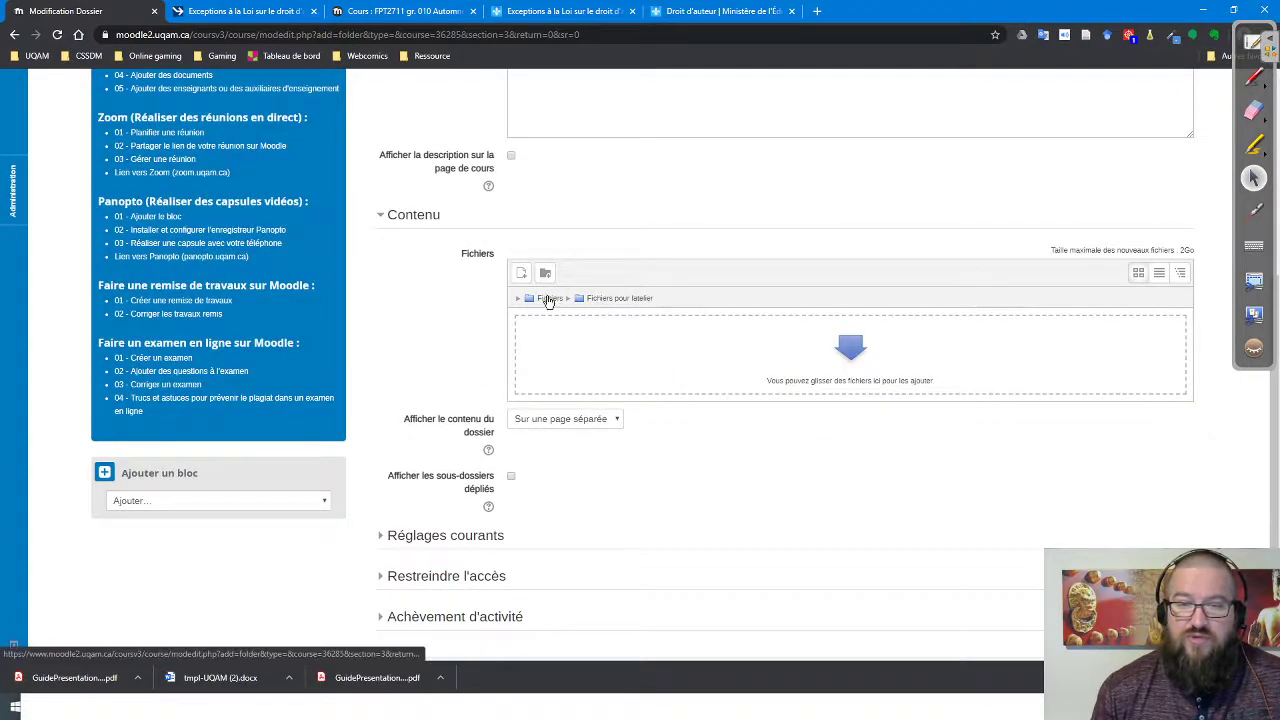
left_click(548, 298)
left_click(562, 369)
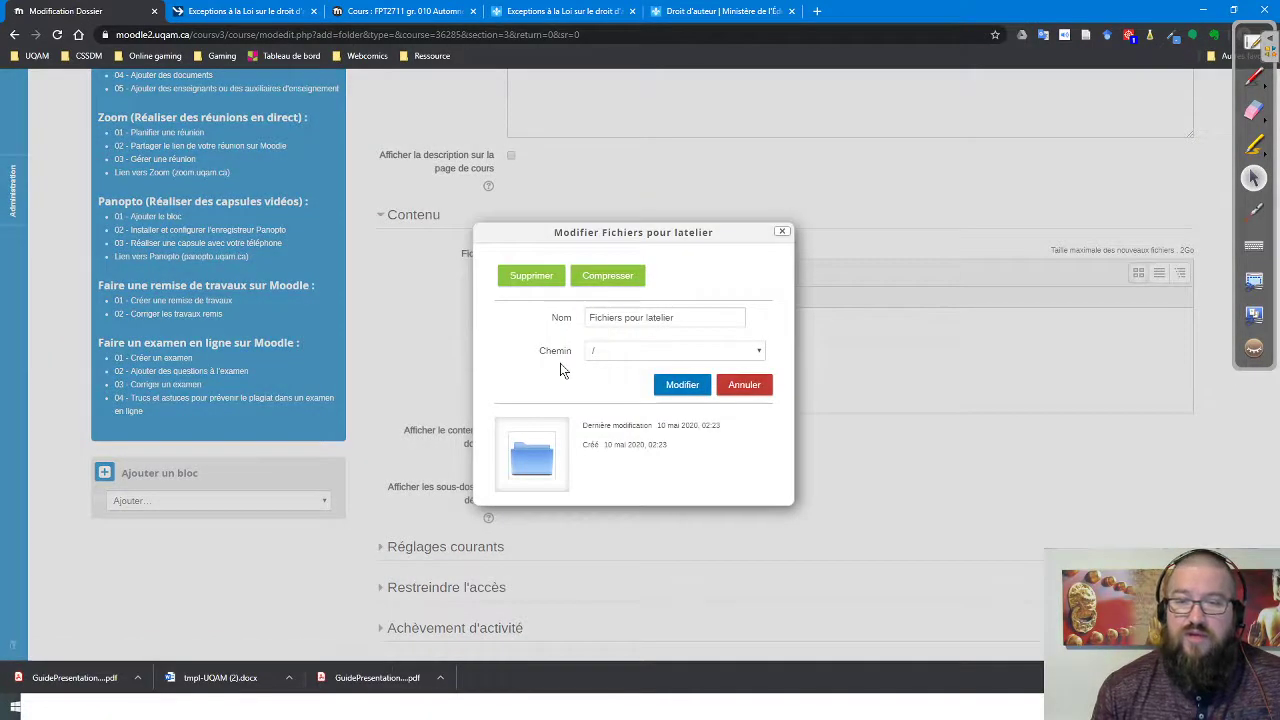
left_click(654, 320)
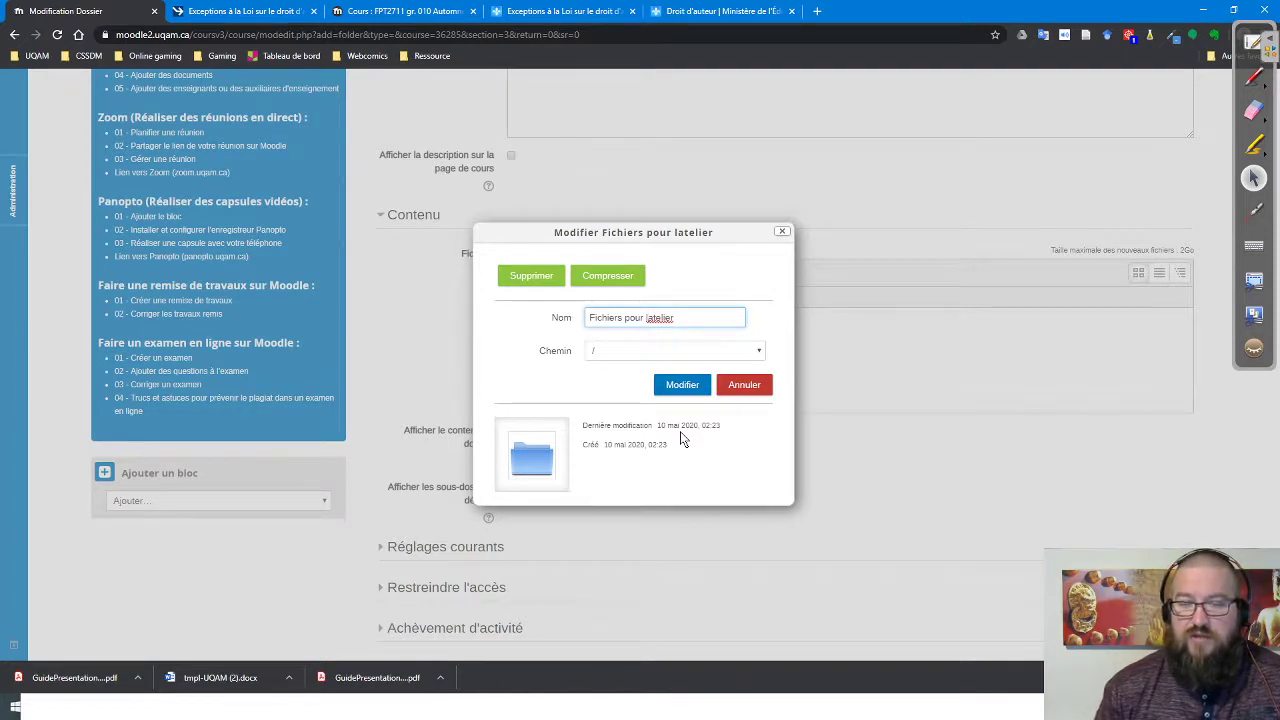
key("ctrl+Left")
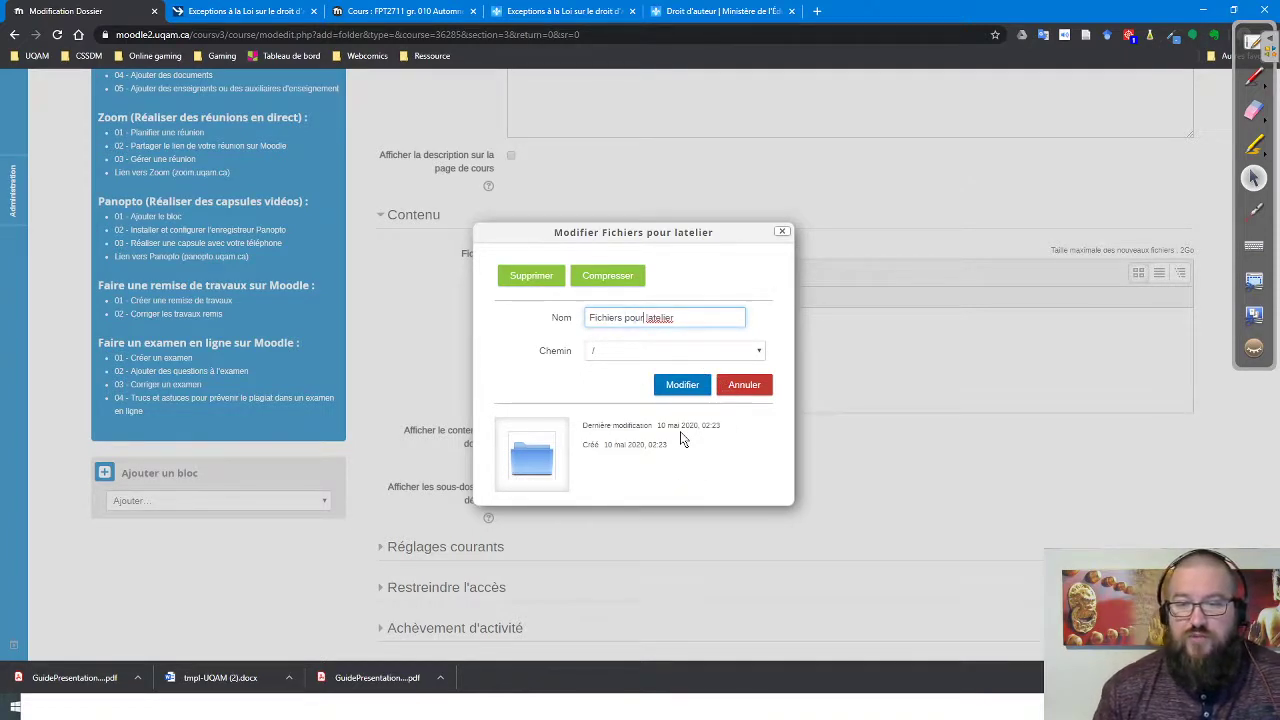
key("ctrl+Right")
key("Right")
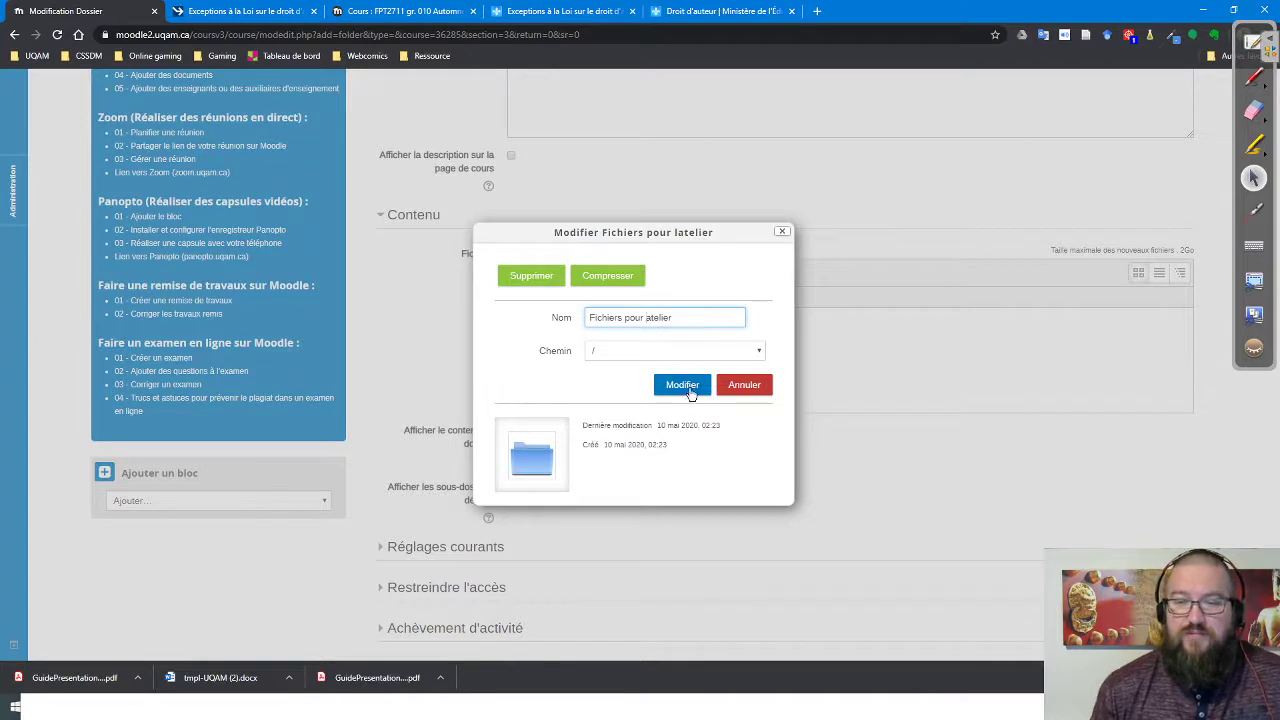
left_click(683, 385)
left_click(607, 412)
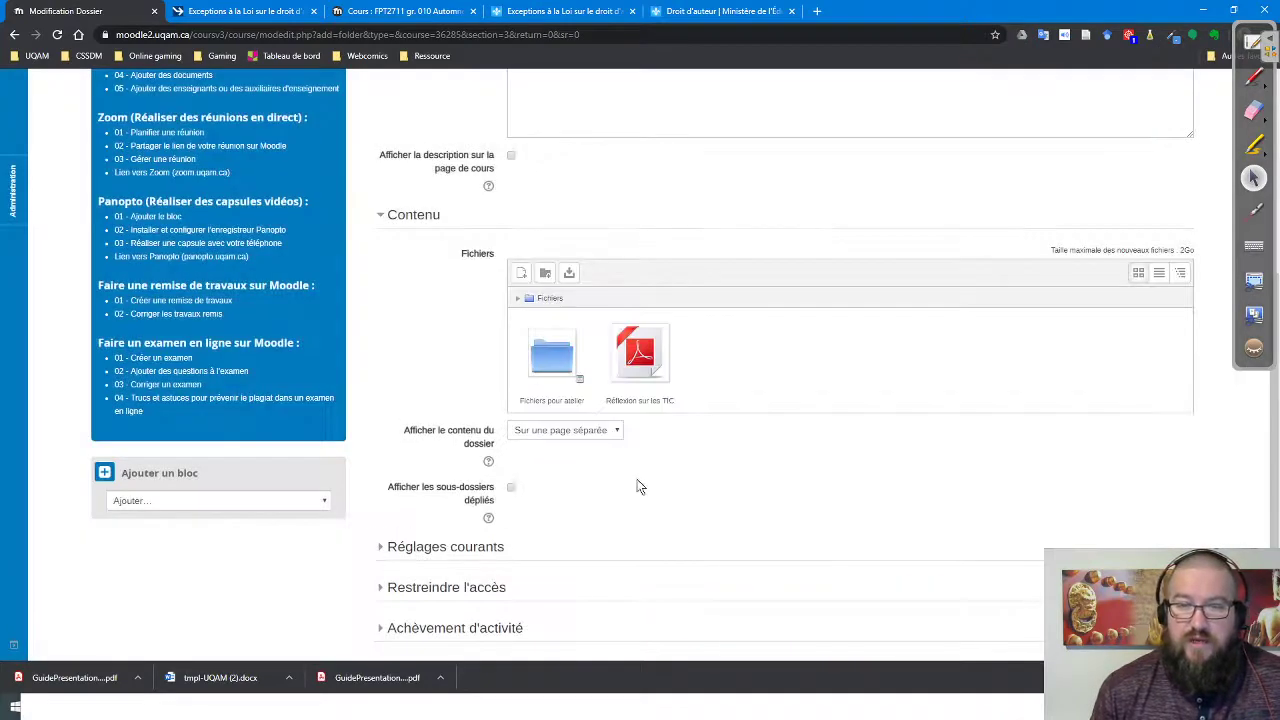
Step: Upload "Diapositive1.PNG" from Ressources partagées -2020E into the "Fichiers pour atelier" subfolder
left_click(552, 360)
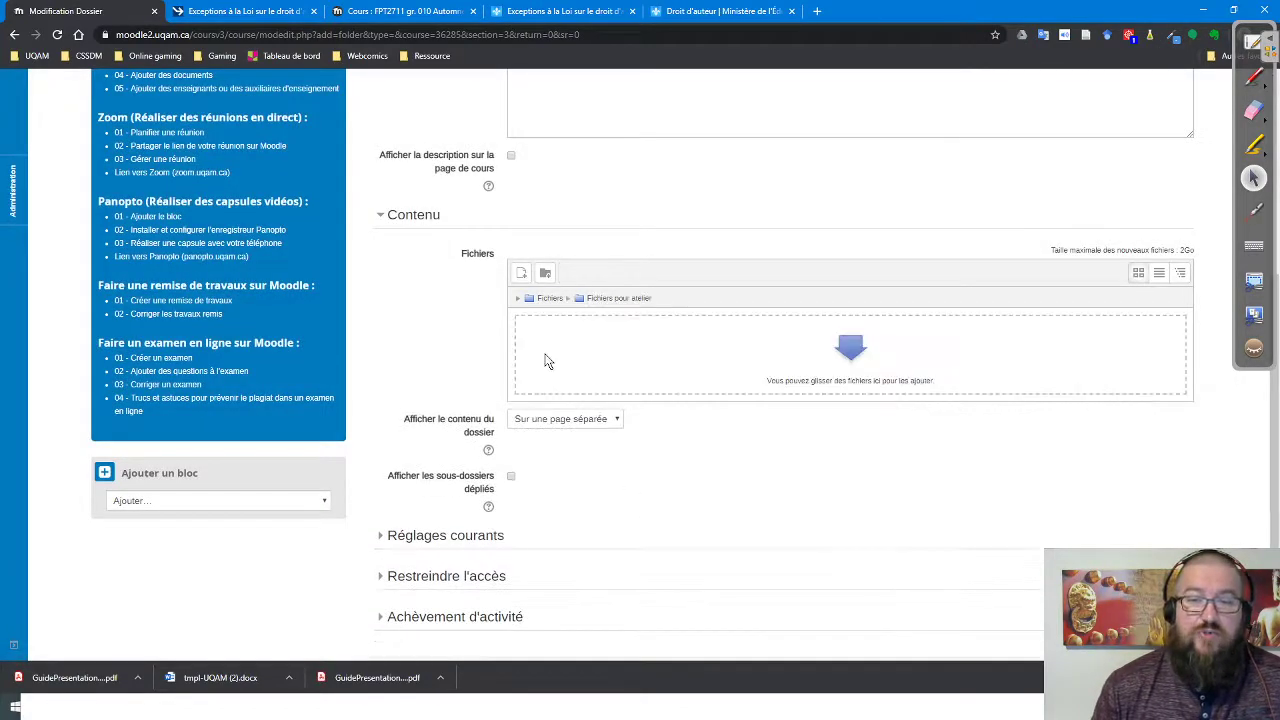
left_click(525, 273)
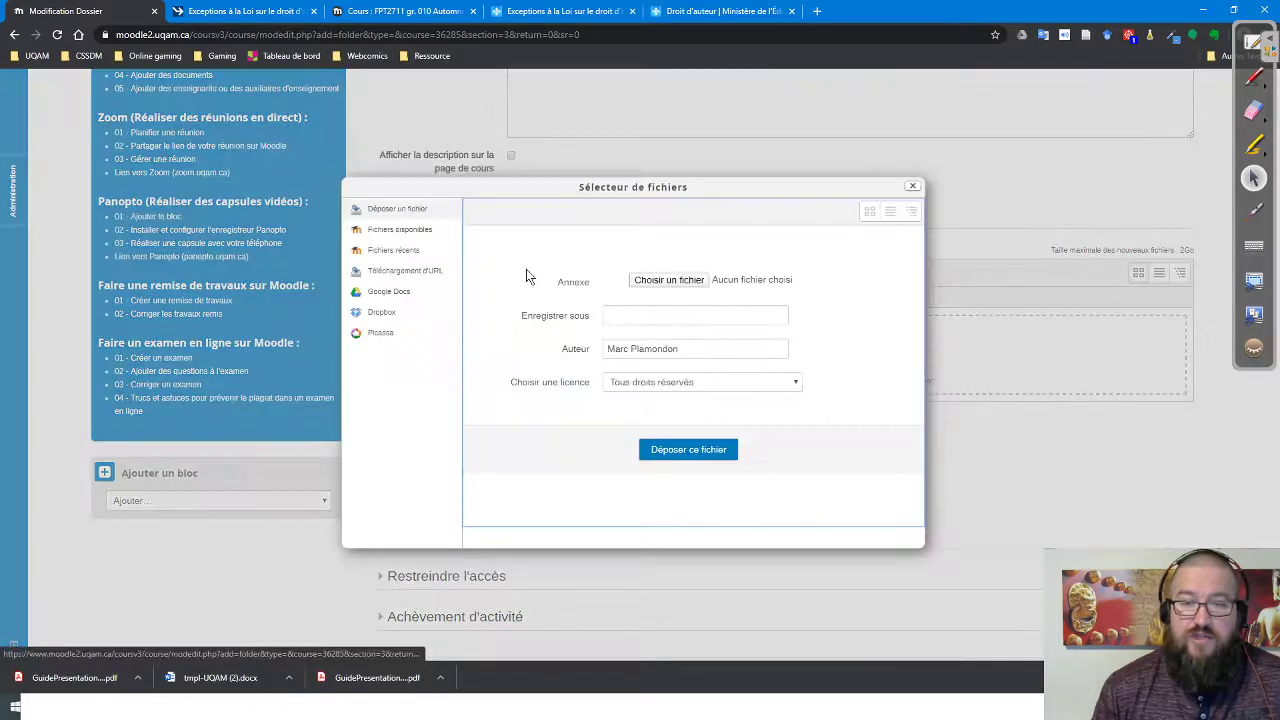
left_click(672, 280)
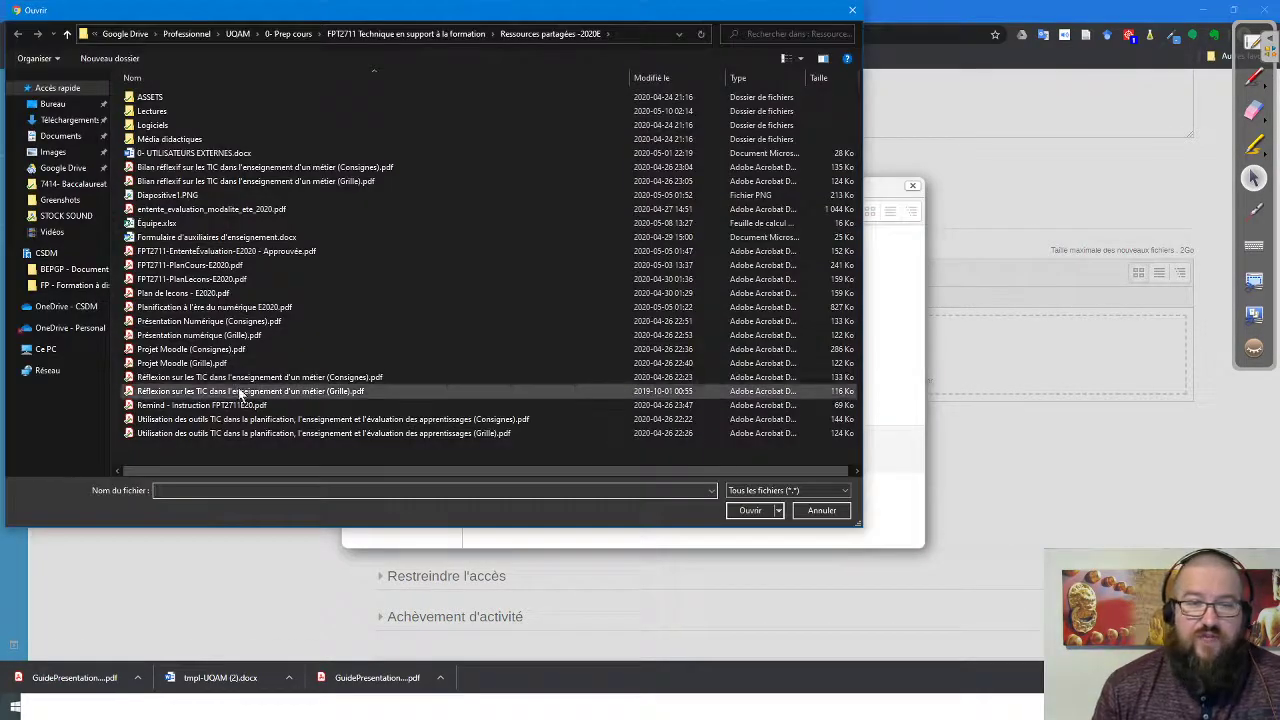
left_click(190, 153)
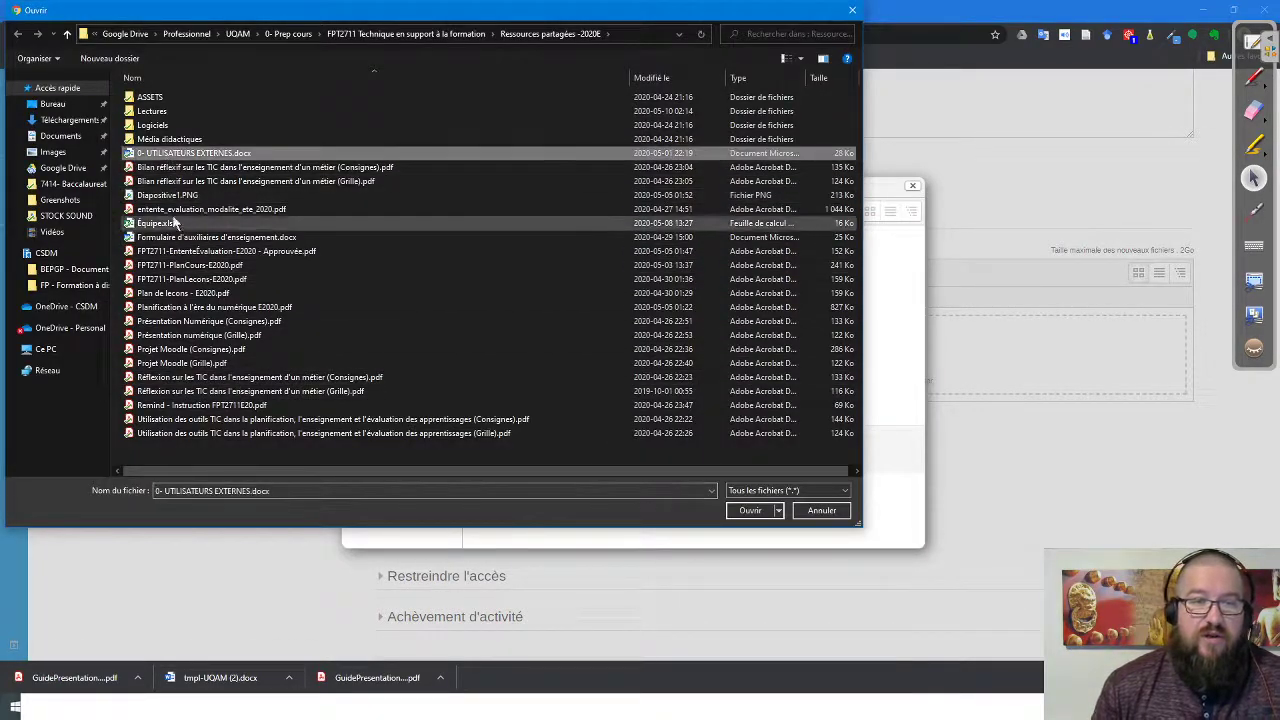
left_click(167, 195)
left_click(750, 510)
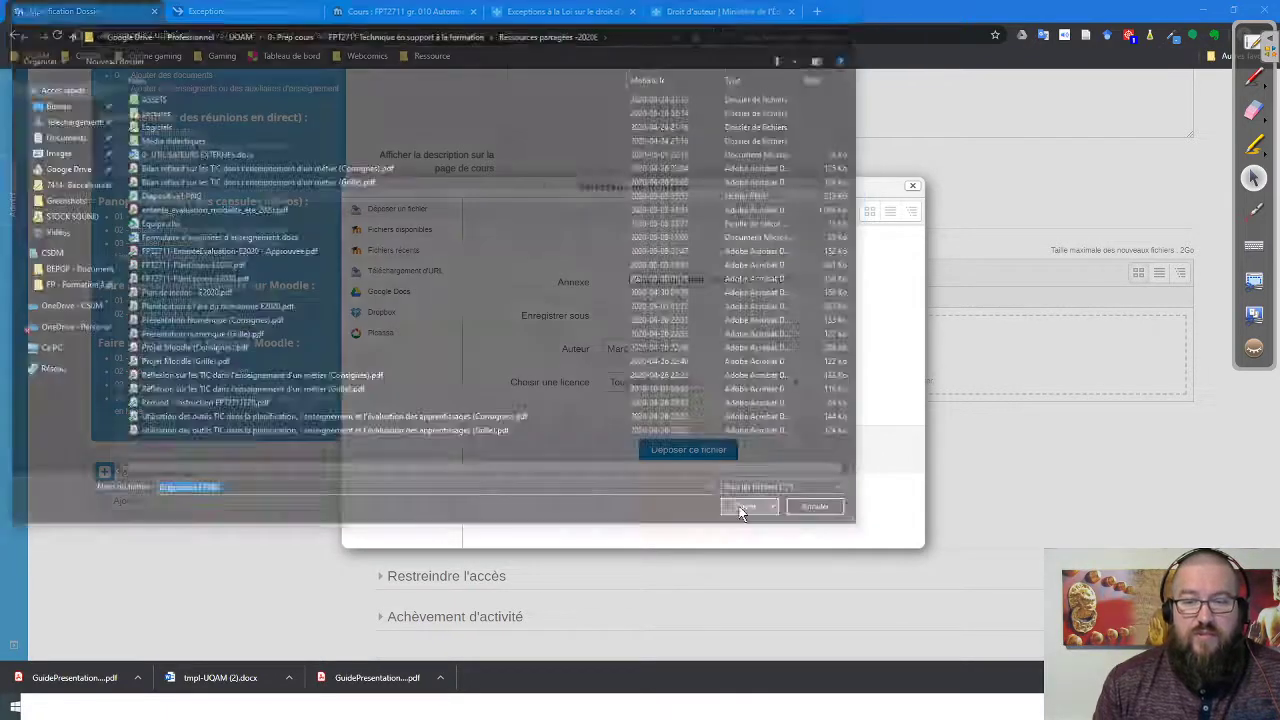
left_click(695, 452)
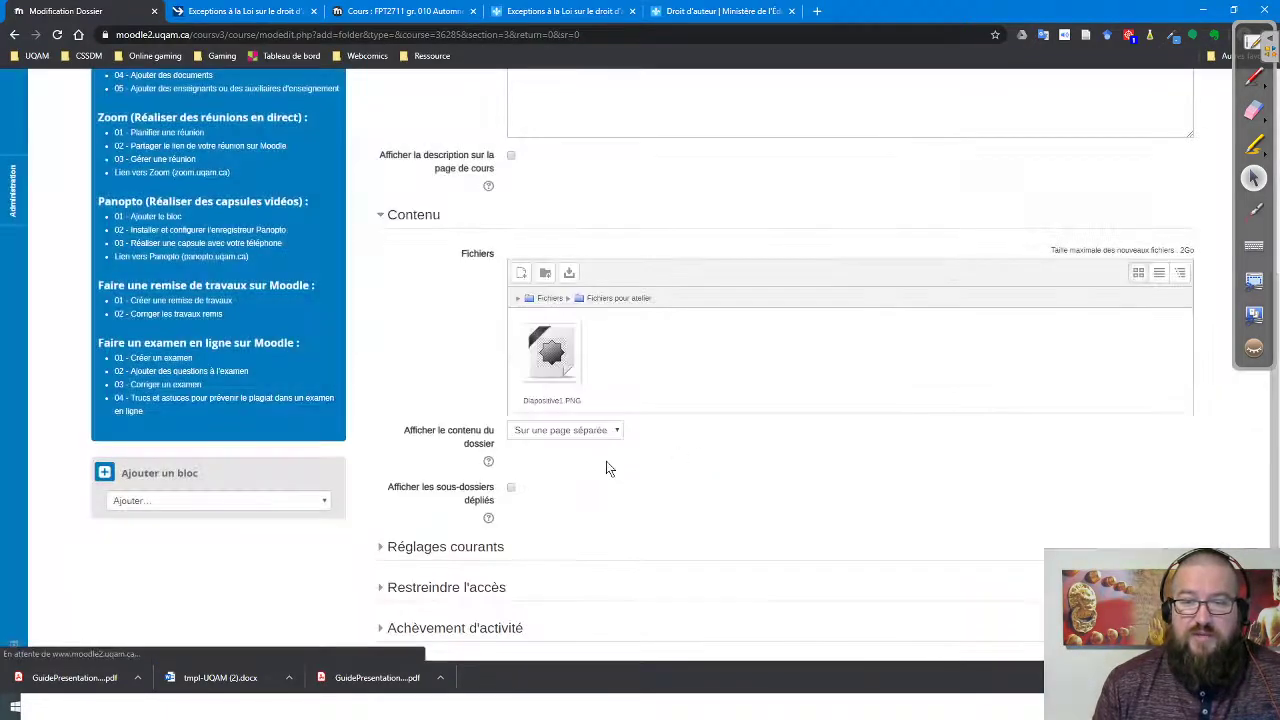
Step: Upload "Équipe.xlsx" into the "Fichiers pour atelier" subfolder and return to the root Fichiers level
left_click(522, 274)
left_click(685, 282)
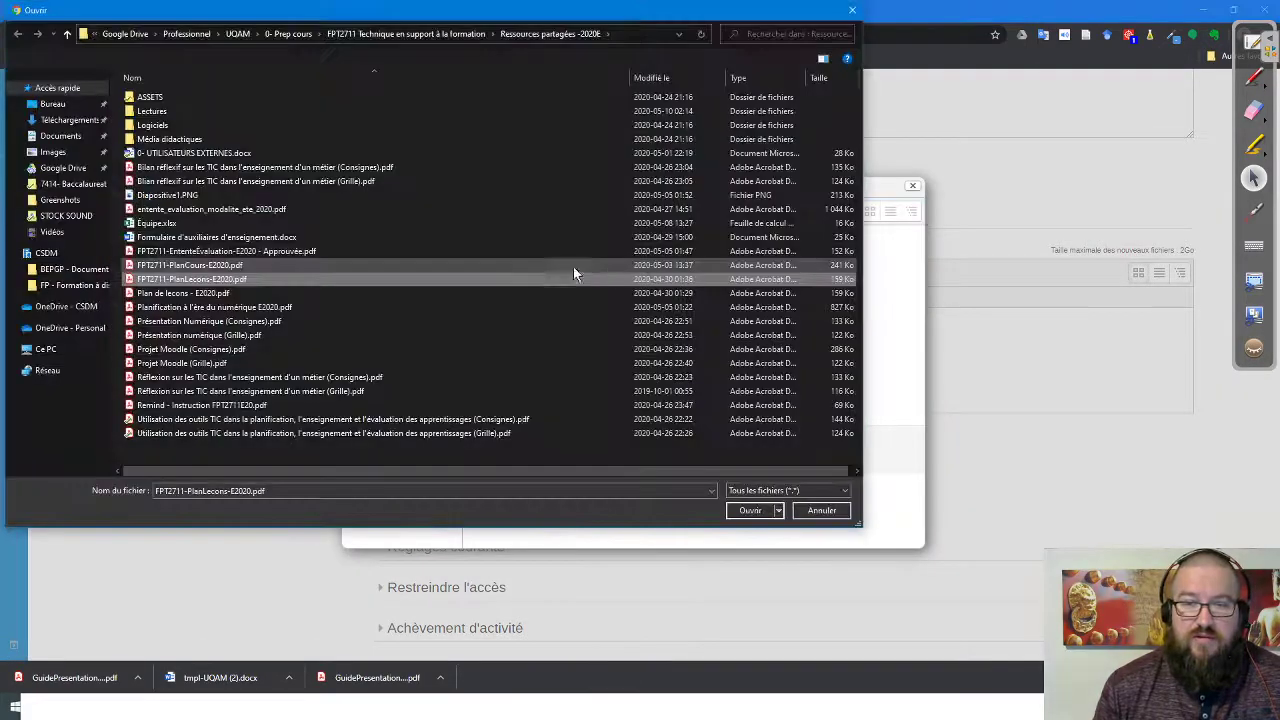
left_click(160, 223)
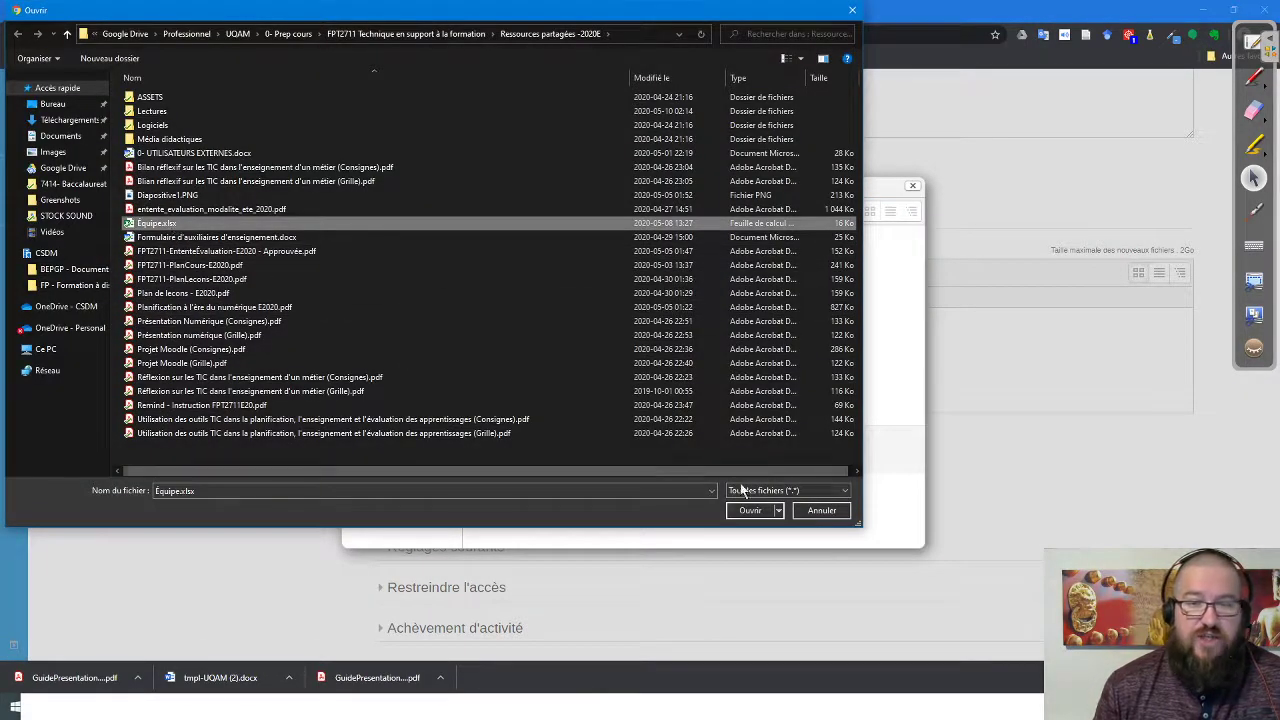
left_click(748, 510)
left_click(676, 455)
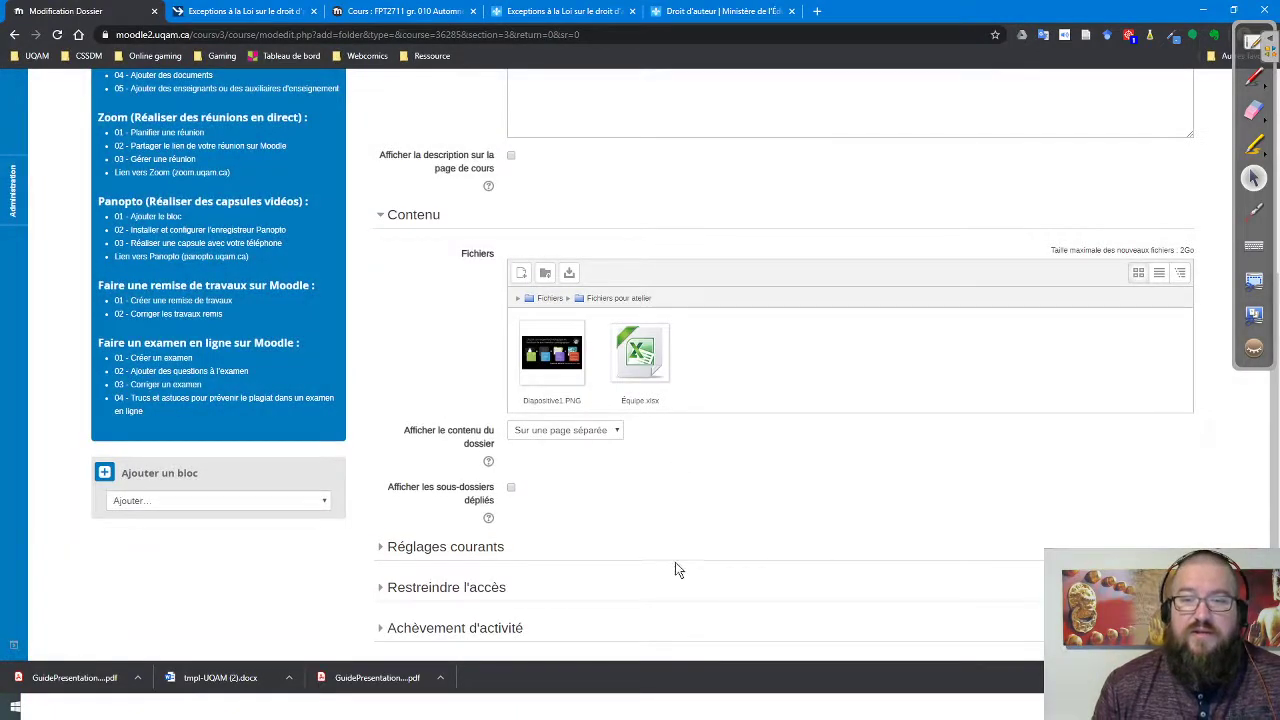
left_click(549, 299)
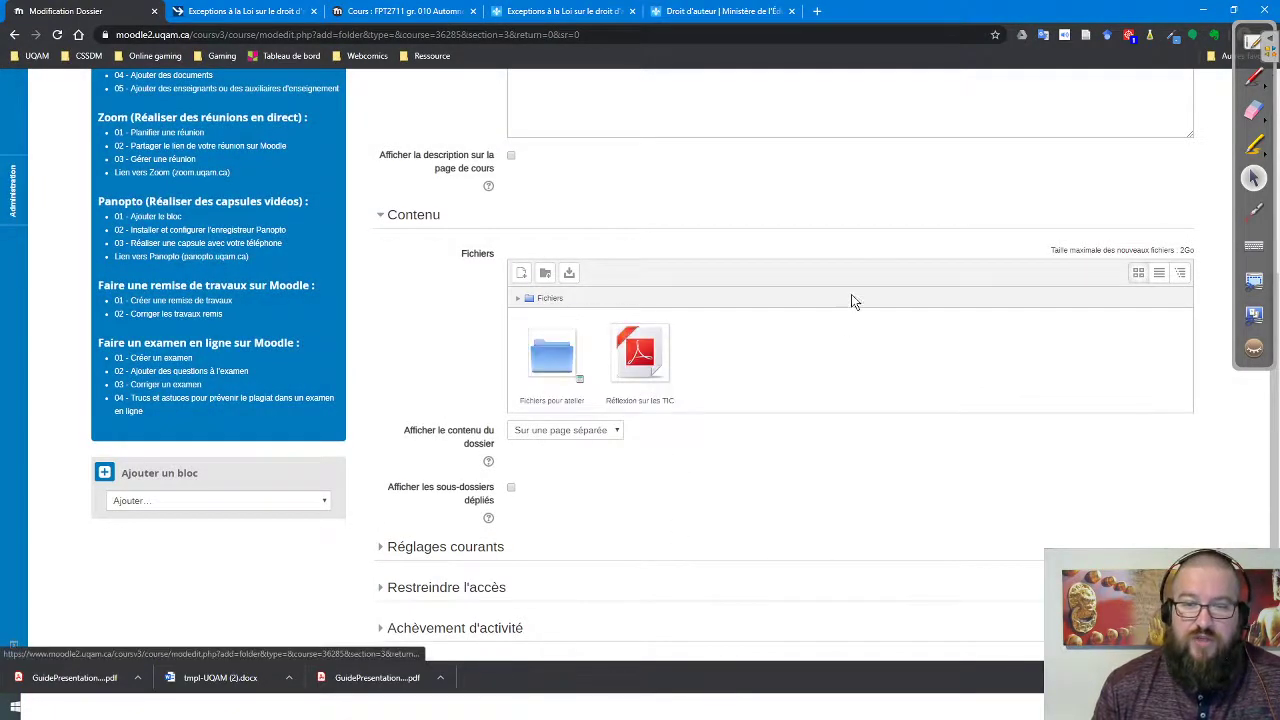
Step: Set the folder contents to display "Sur une page séparée" and completion tracking to "Ne pas afficher l'état d'achèvement"
left_click(575, 432)
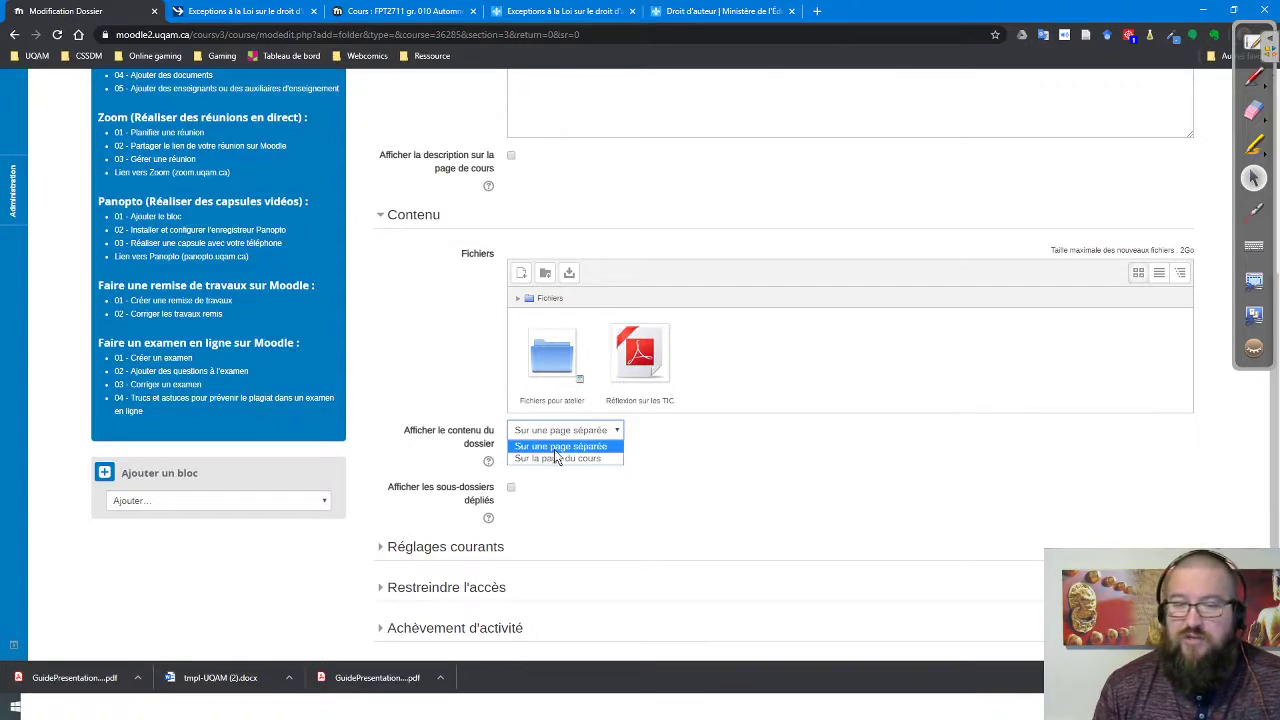
left_click(560, 450)
scroll(703, 459, "down", 2)
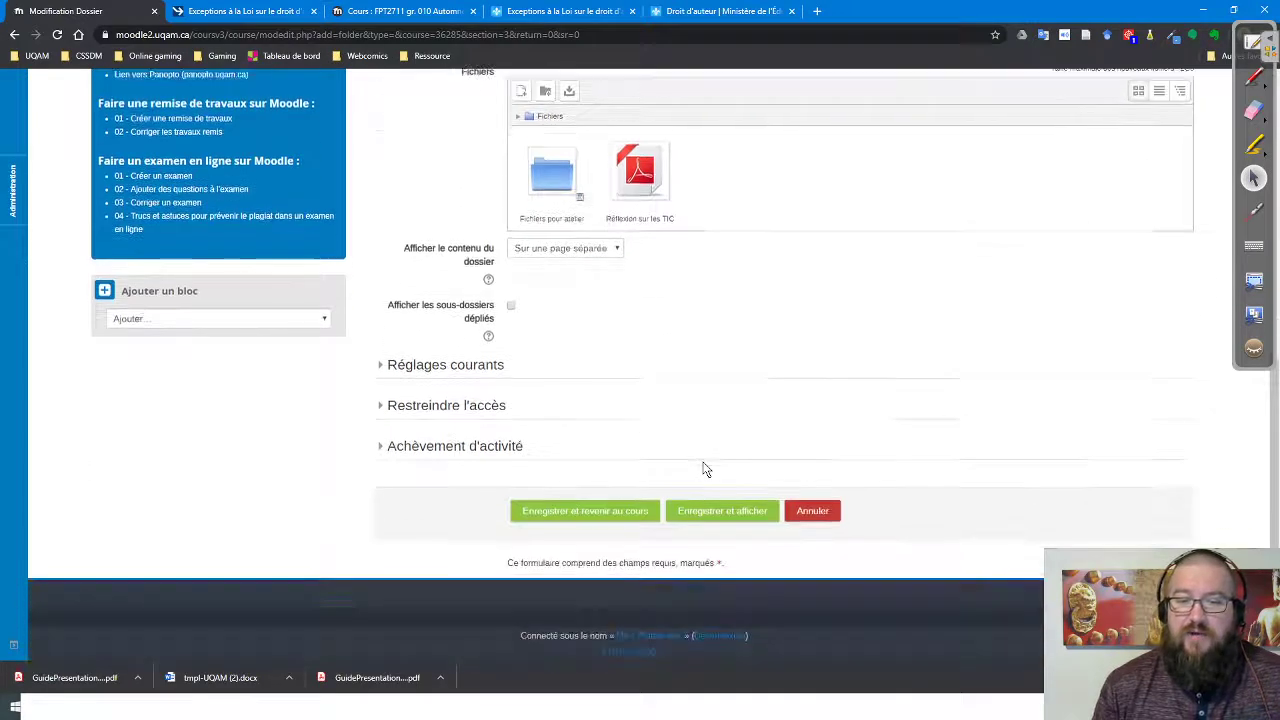
left_click(490, 450)
left_click(562, 484)
left_click(555, 497)
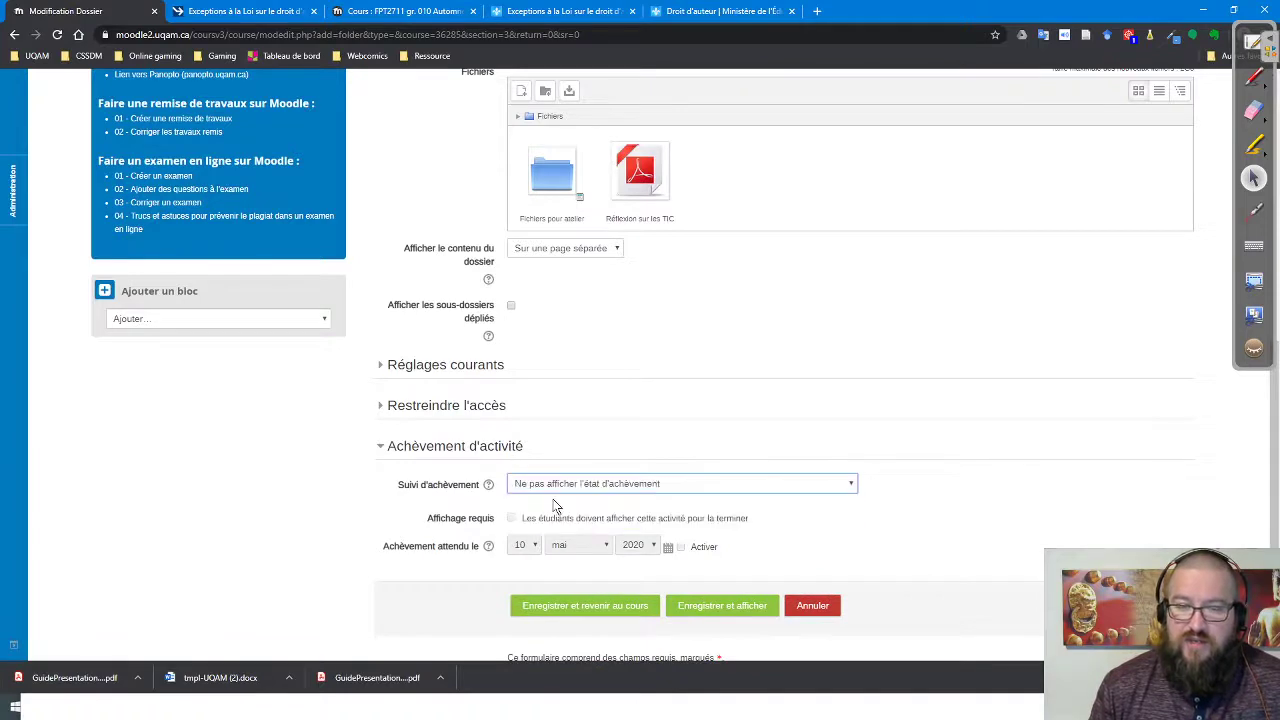
left_click(488, 448)
Step: Restrict access until the "URL pointant sur un fichier en ligne..." activity is marked complete, and save the folder, returning to the course
left_click(472, 407)
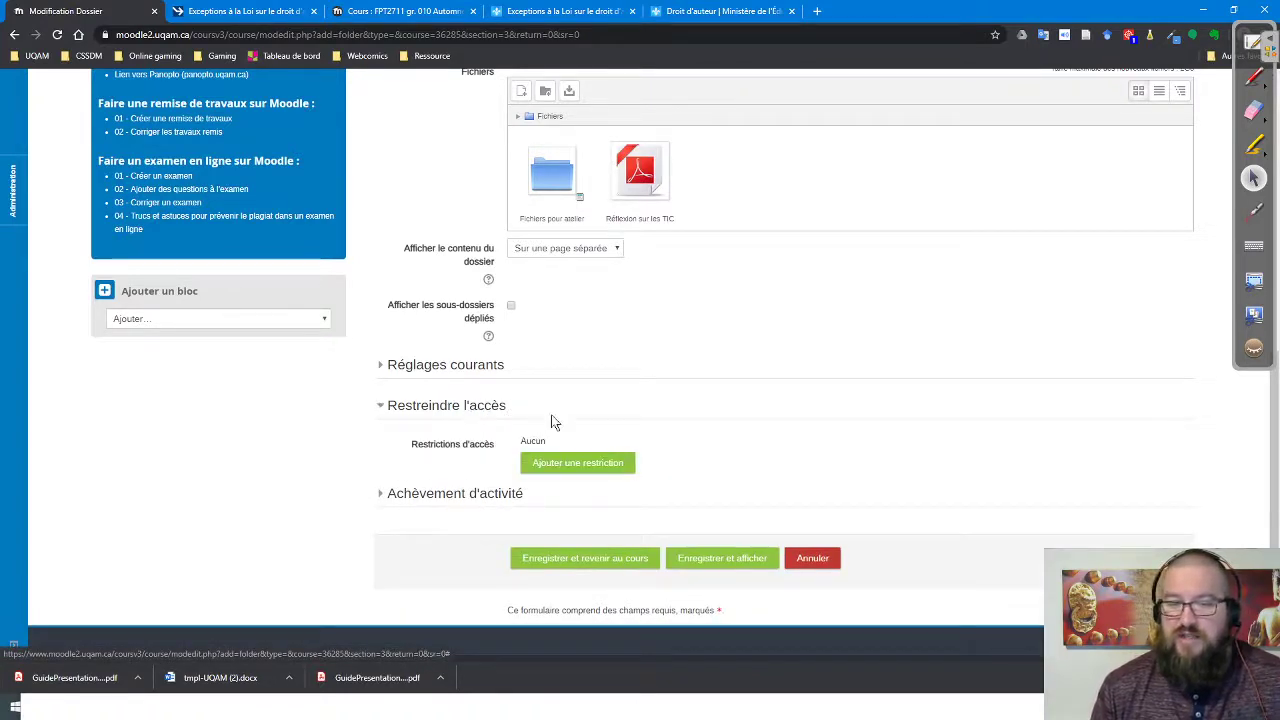
left_click(591, 465)
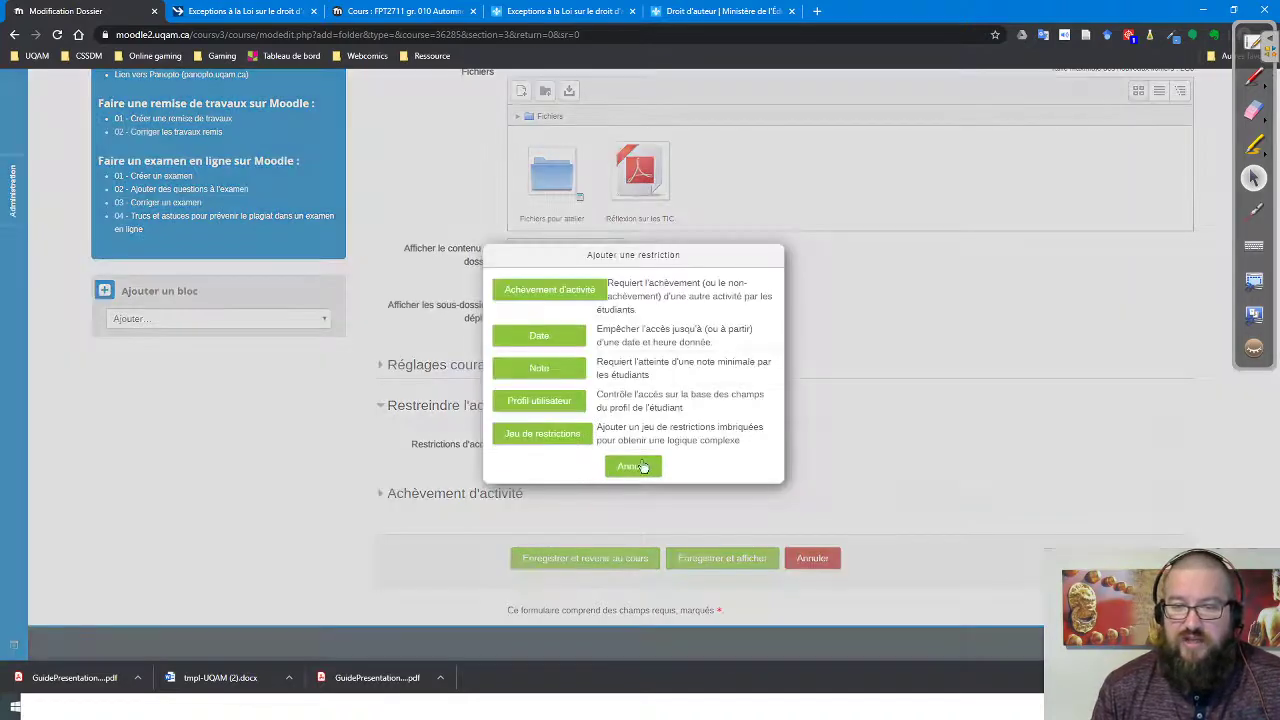
left_click(563, 289)
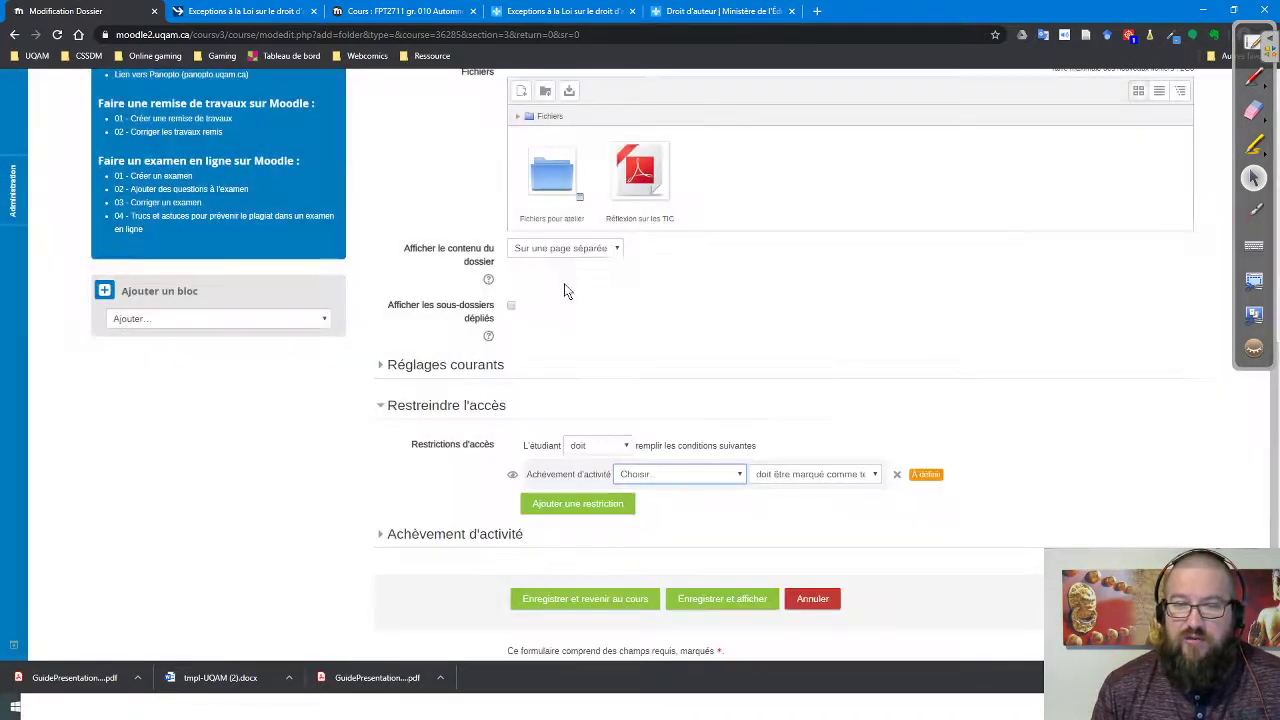
left_click(731, 478)
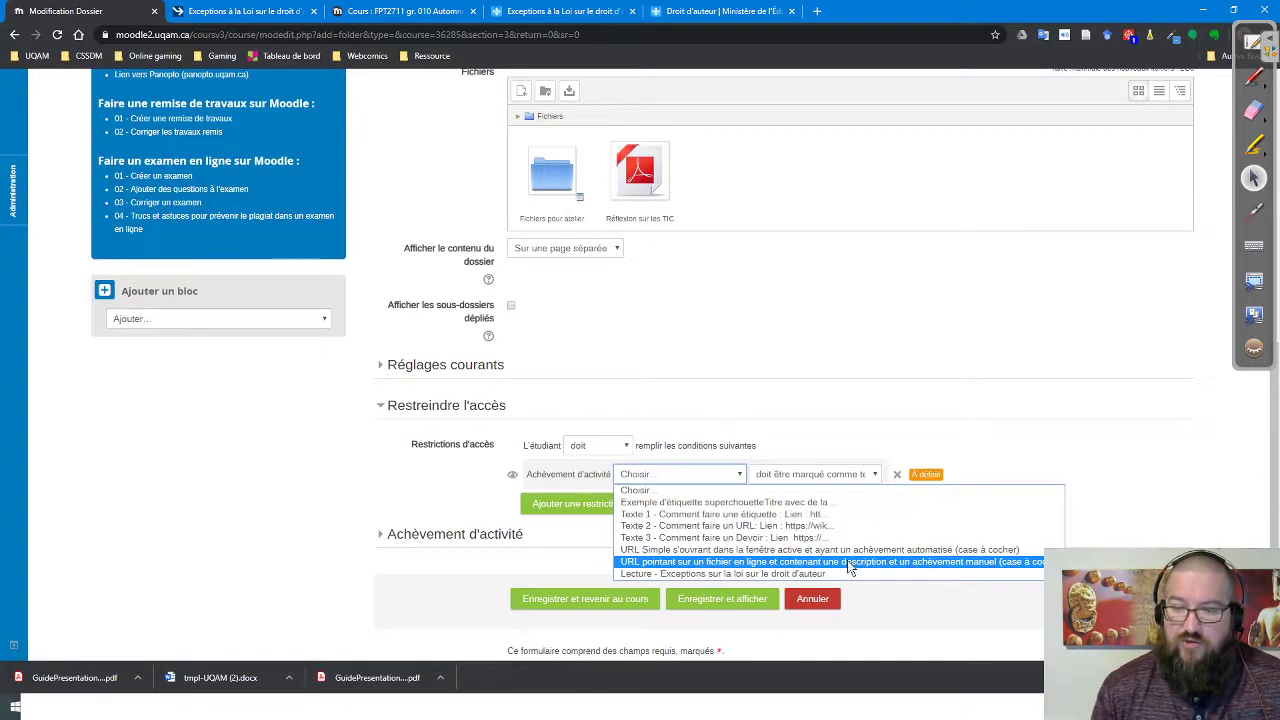
left_click(918, 563)
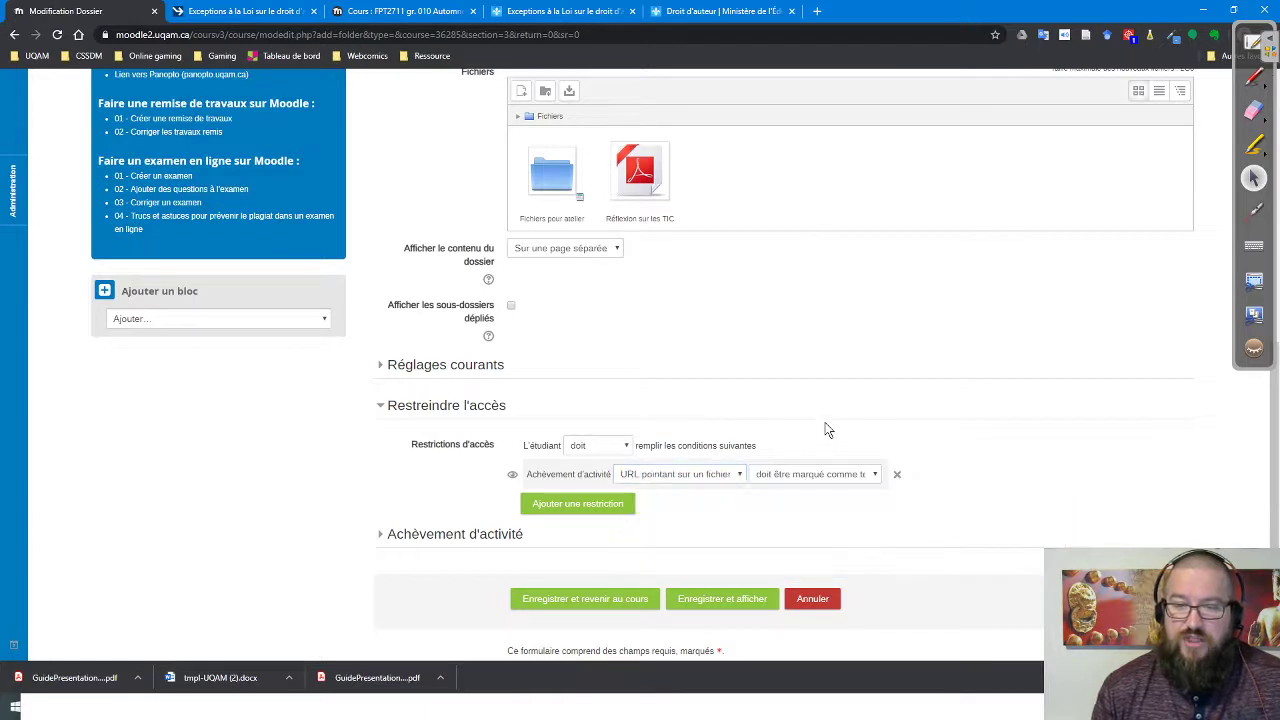
left_click(612, 604)
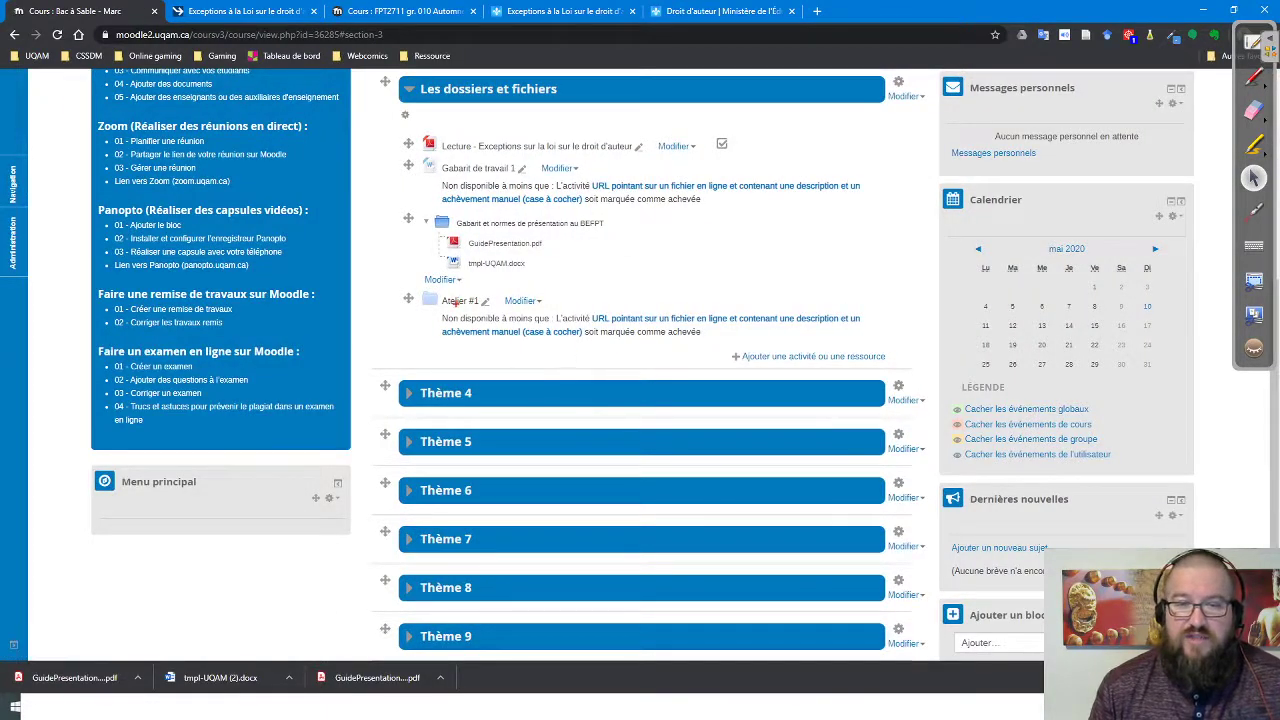
mouse_move(395, 209)
left_mouse_down()
mouse_move(418, 246)
mouse_move(649, 275)
left_mouse_up()
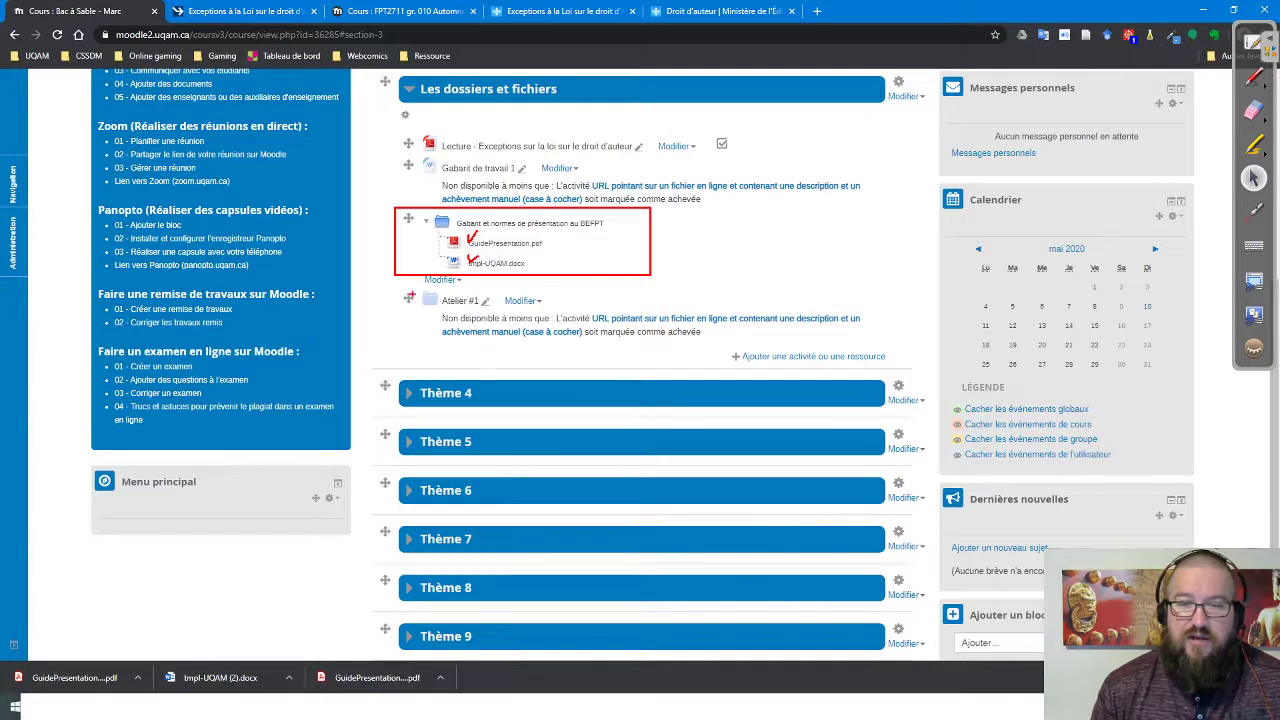
left_click_drag(408, 288, 559, 313)
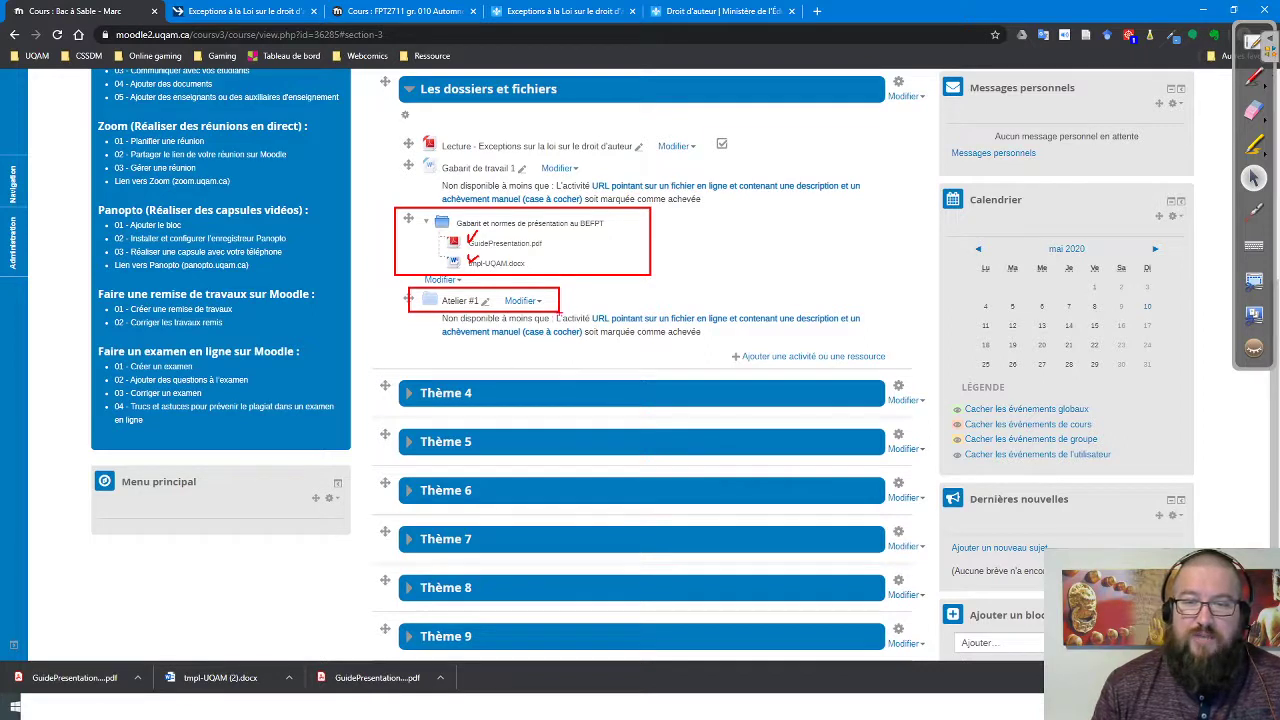
mouse_move(556, 313)
left_mouse_down()
mouse_move(620, 330)
mouse_move(870, 326)
left_mouse_up()
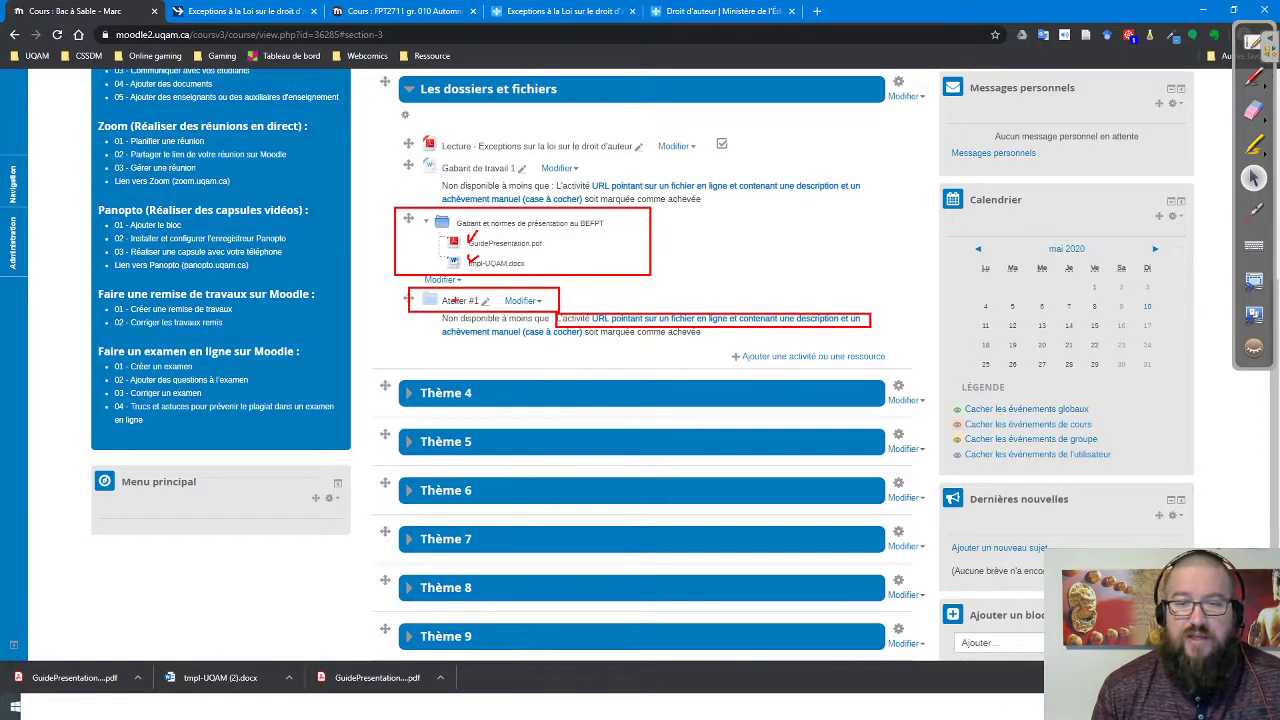
key("Escape")
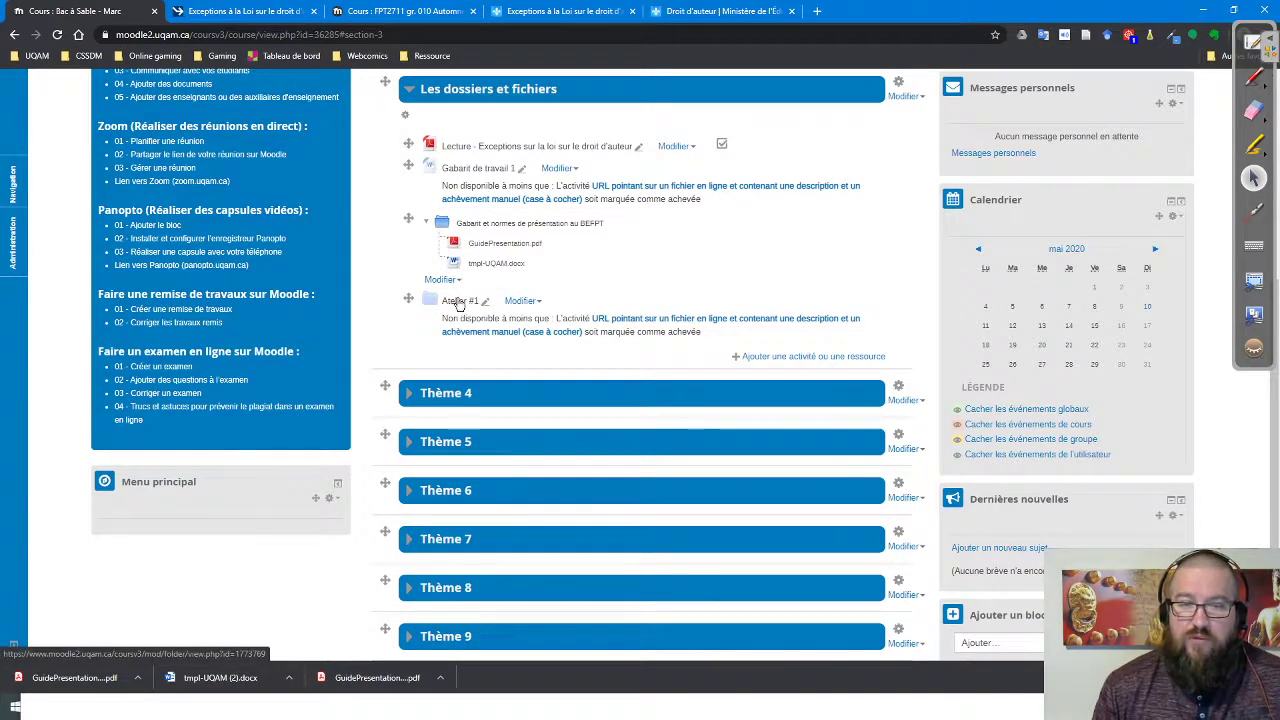
Step: Open the "Atelier #1" folder and check the contents of its "Fichiers pour atelier" subfolder, collapsing it again
left_click(462, 301)
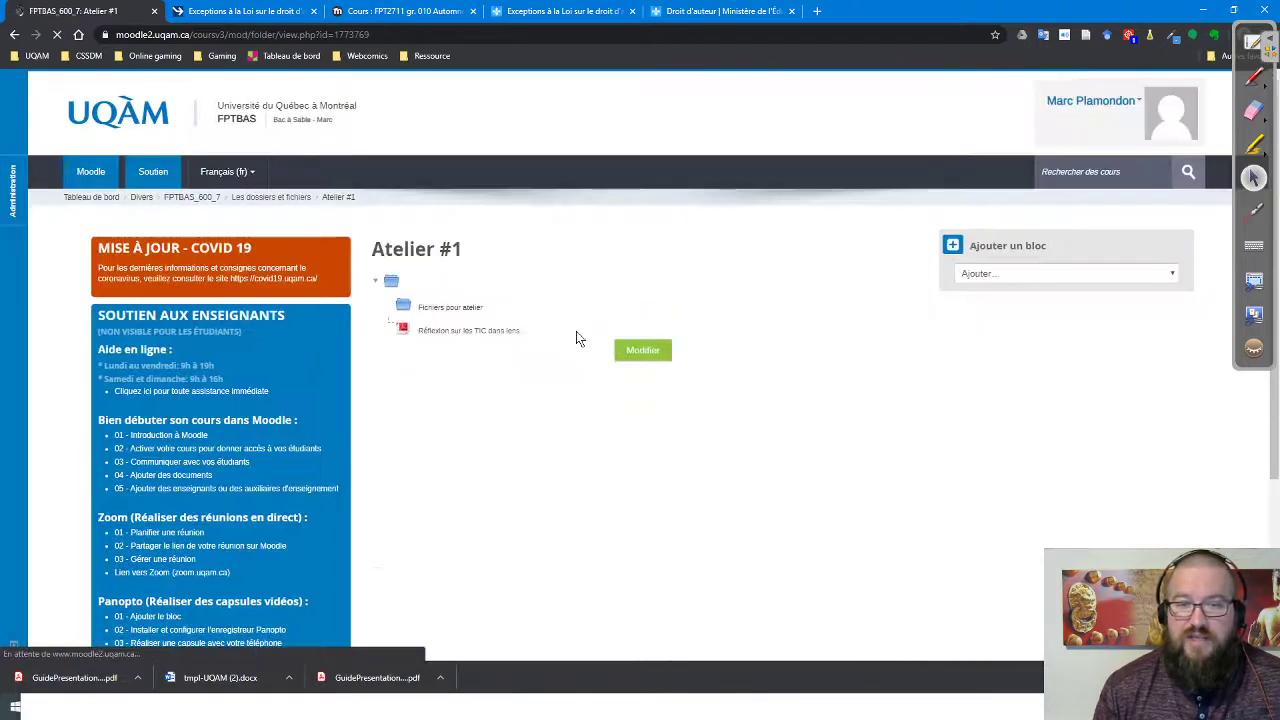
scroll(455, 443, "down", 1)
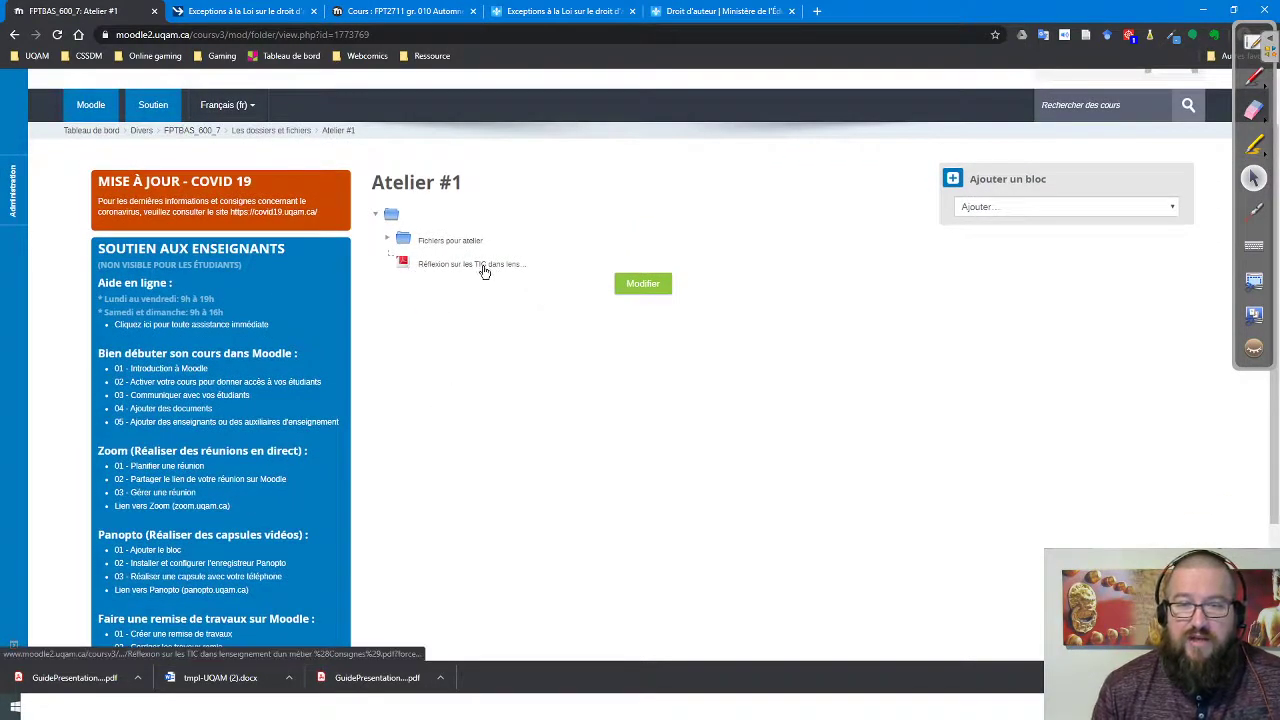
left_click(387, 242)
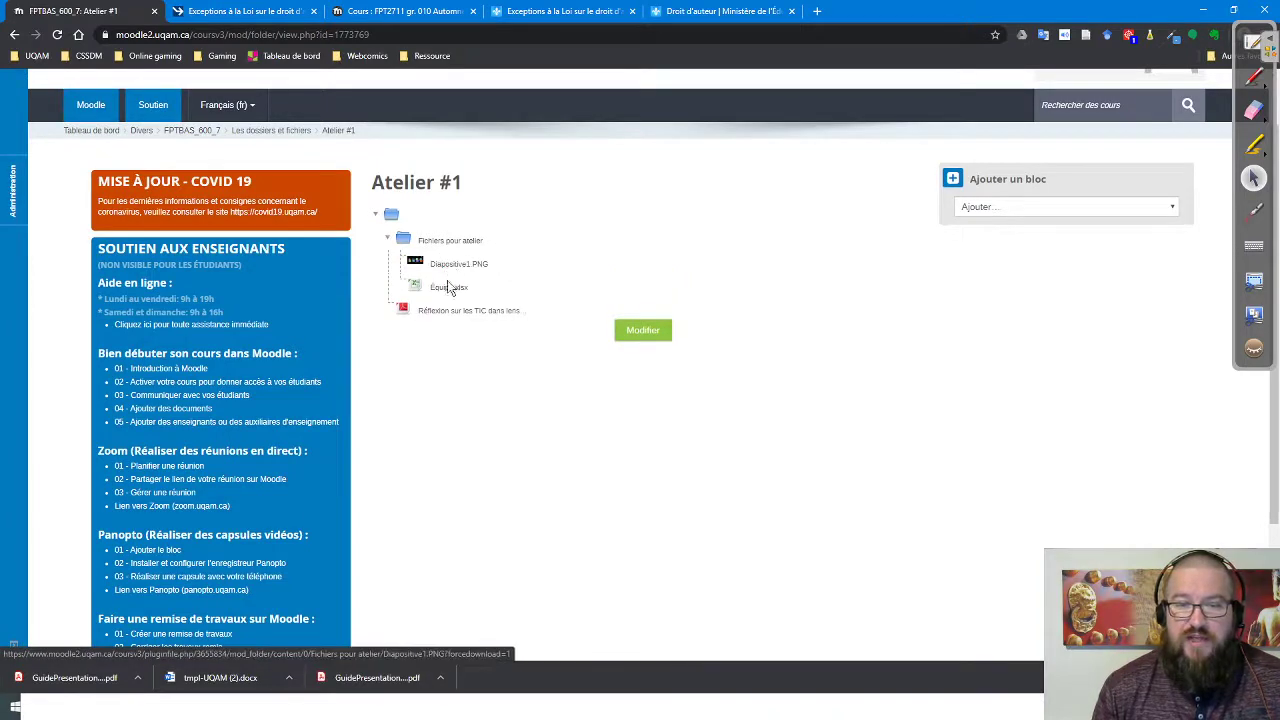
left_click(387, 242)
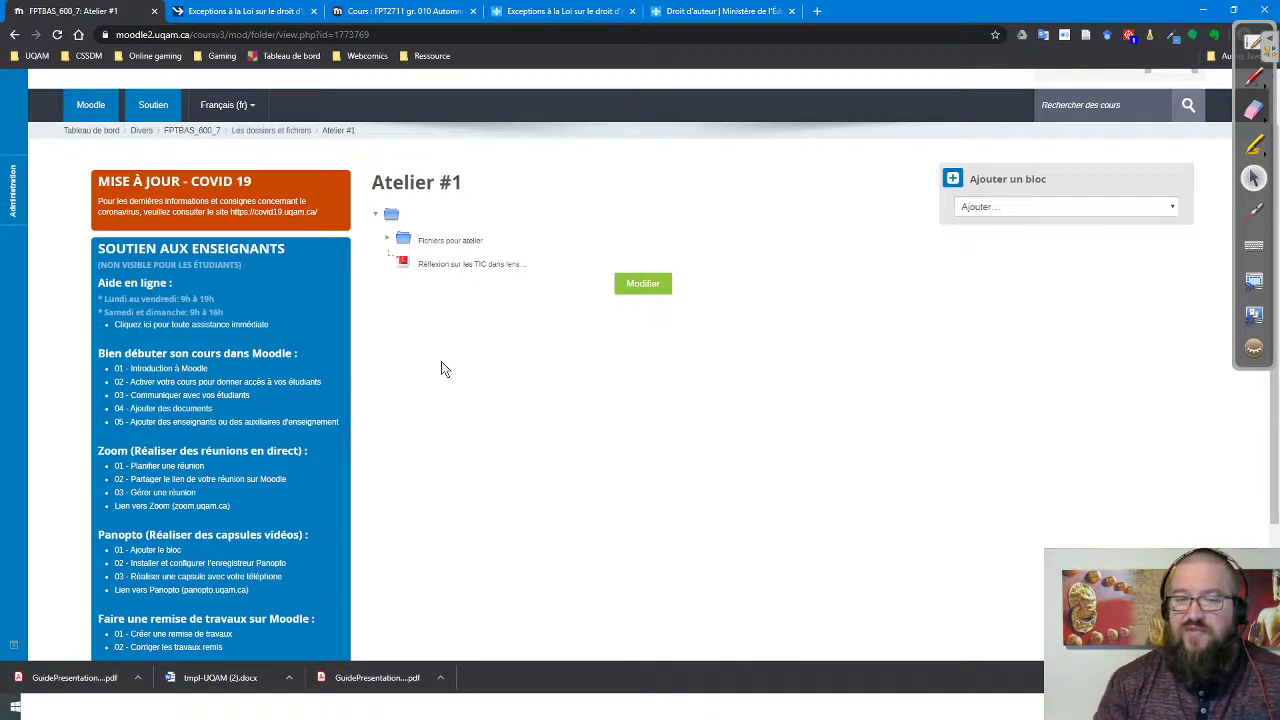
Step: Edit the "Atelier #1" folder's files and delete the "Réflexion sur les TIC" PDF, confirming the deletion
left_click(642, 284)
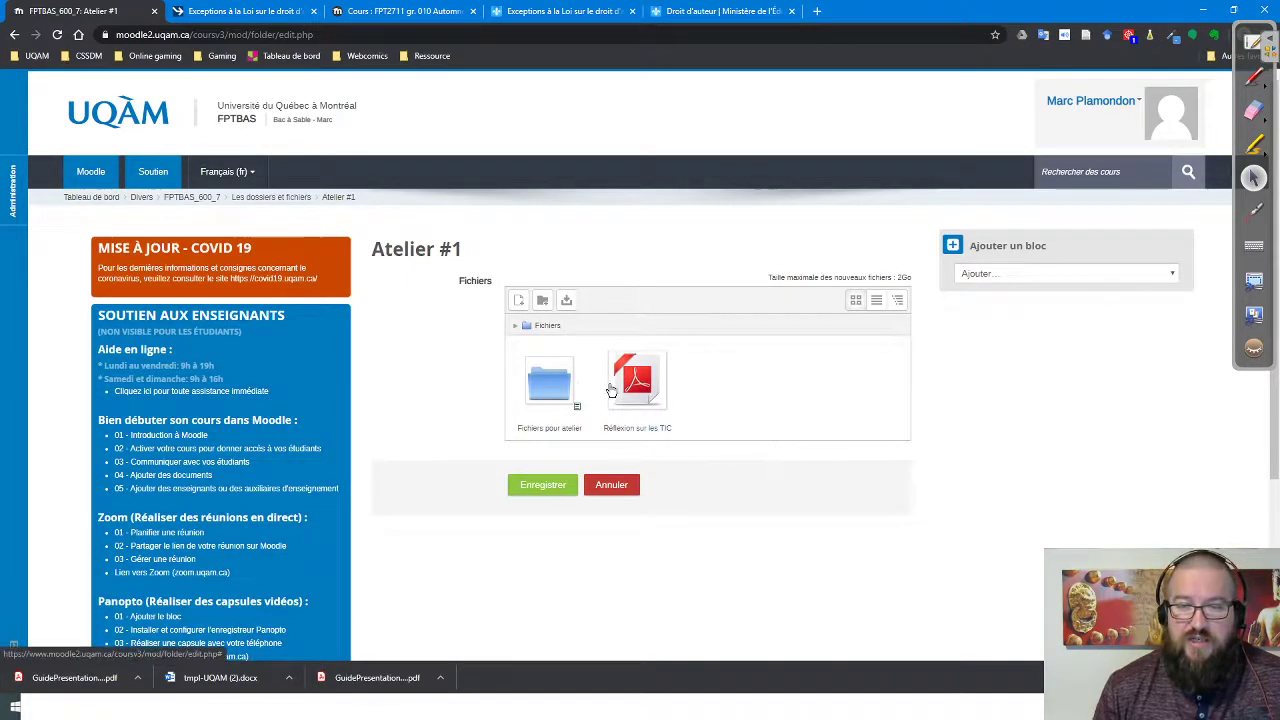
left_click(638, 398)
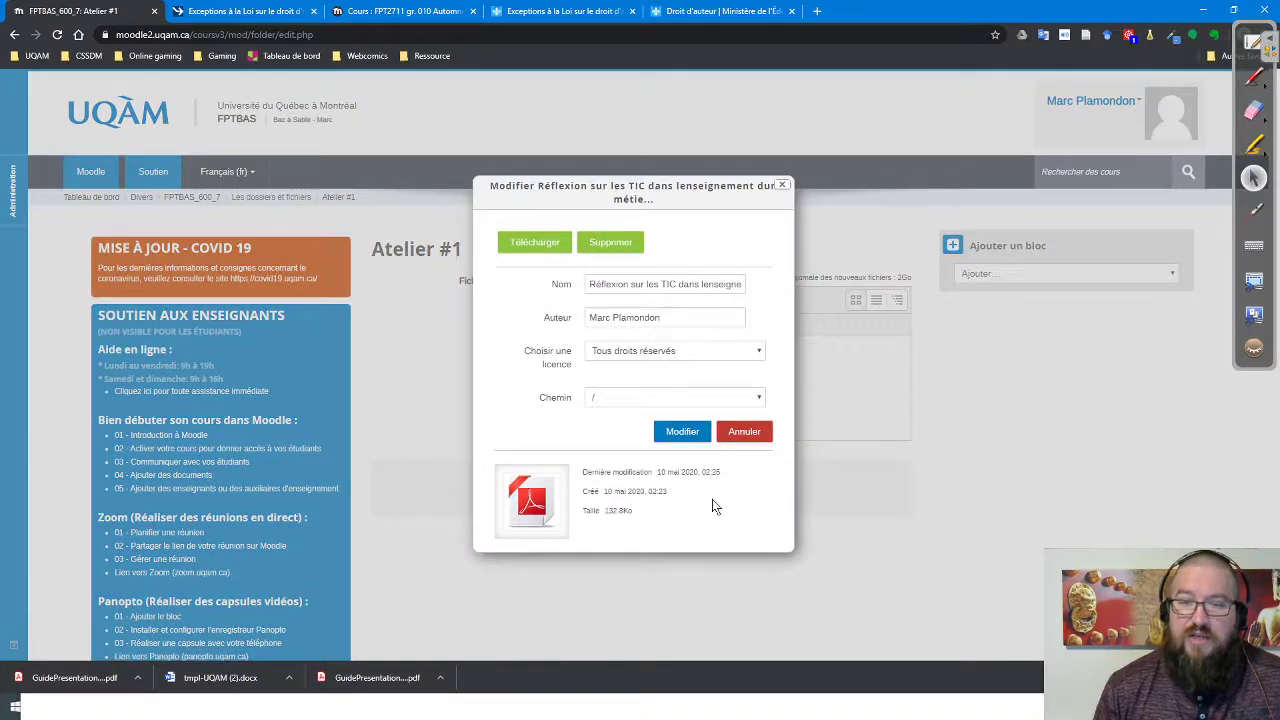
left_click(617, 252)
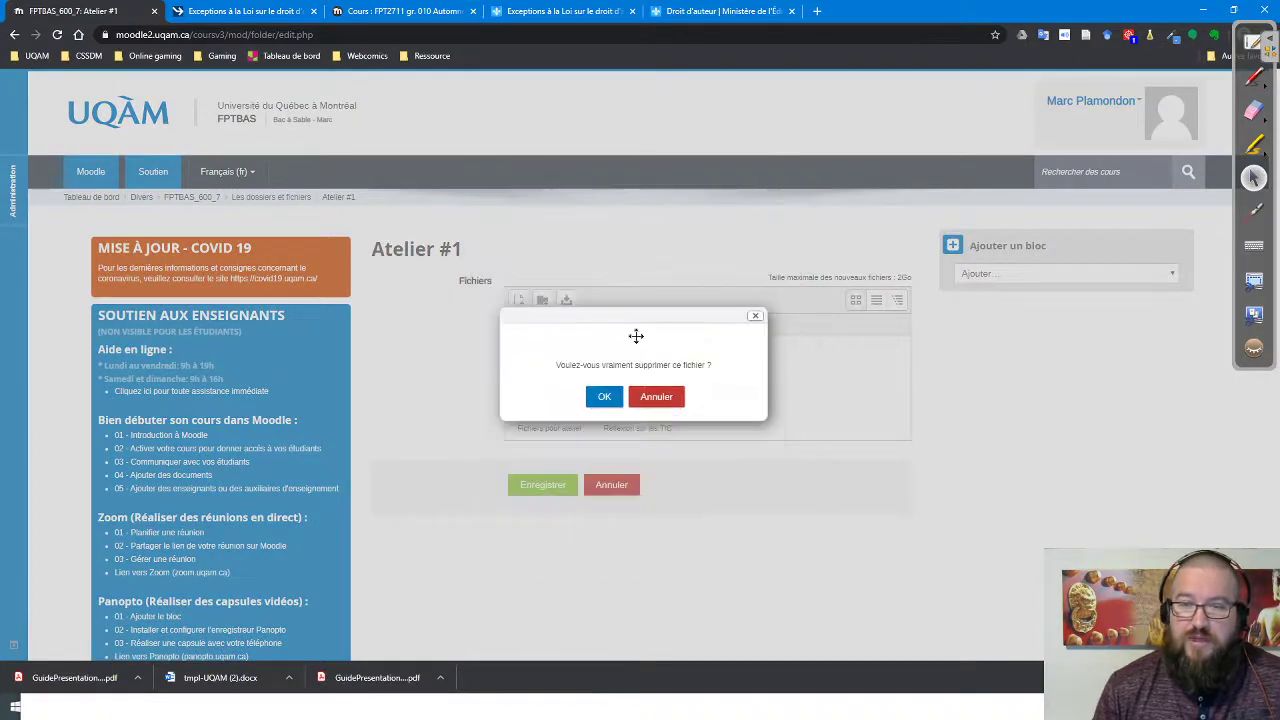
left_click(604, 398)
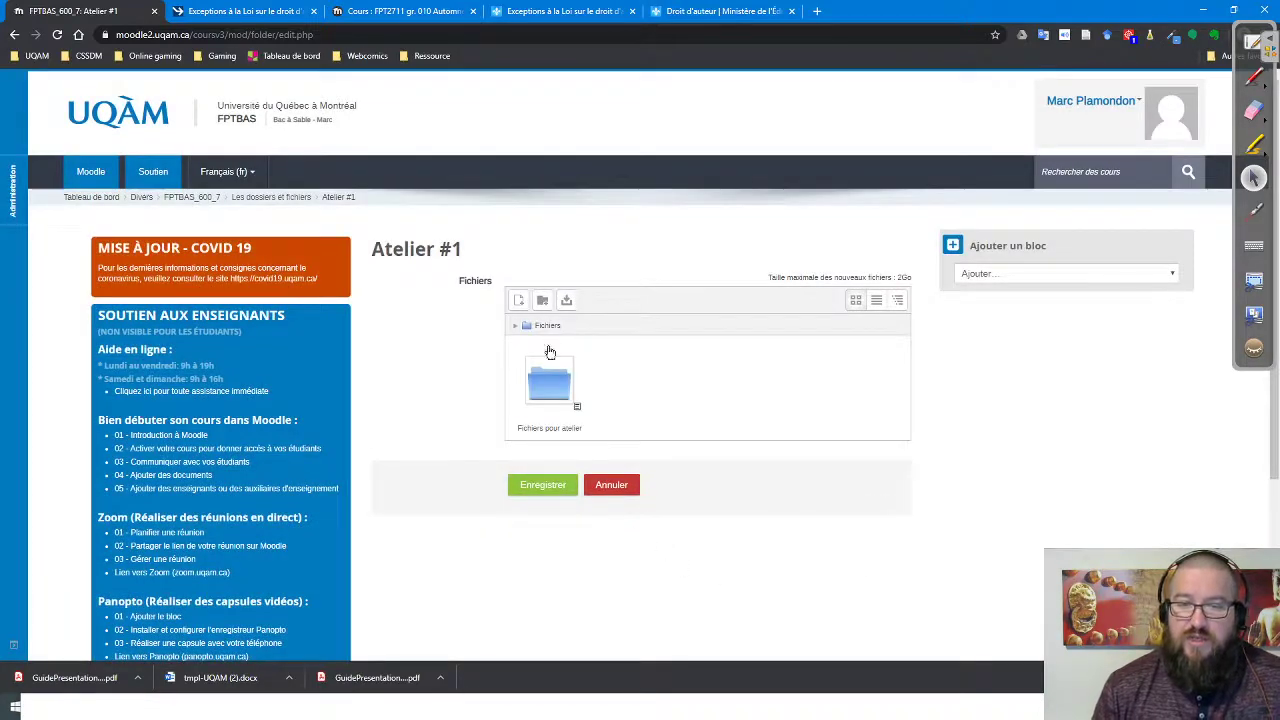
Step: Upload "Utilisation des outils TIC dans la planification, l'enseignement et l'évaluation des apprentissages (Grille).pdf" to the root of "Atelier #1" and save the folder
left_click(518, 300)
left_click(665, 284)
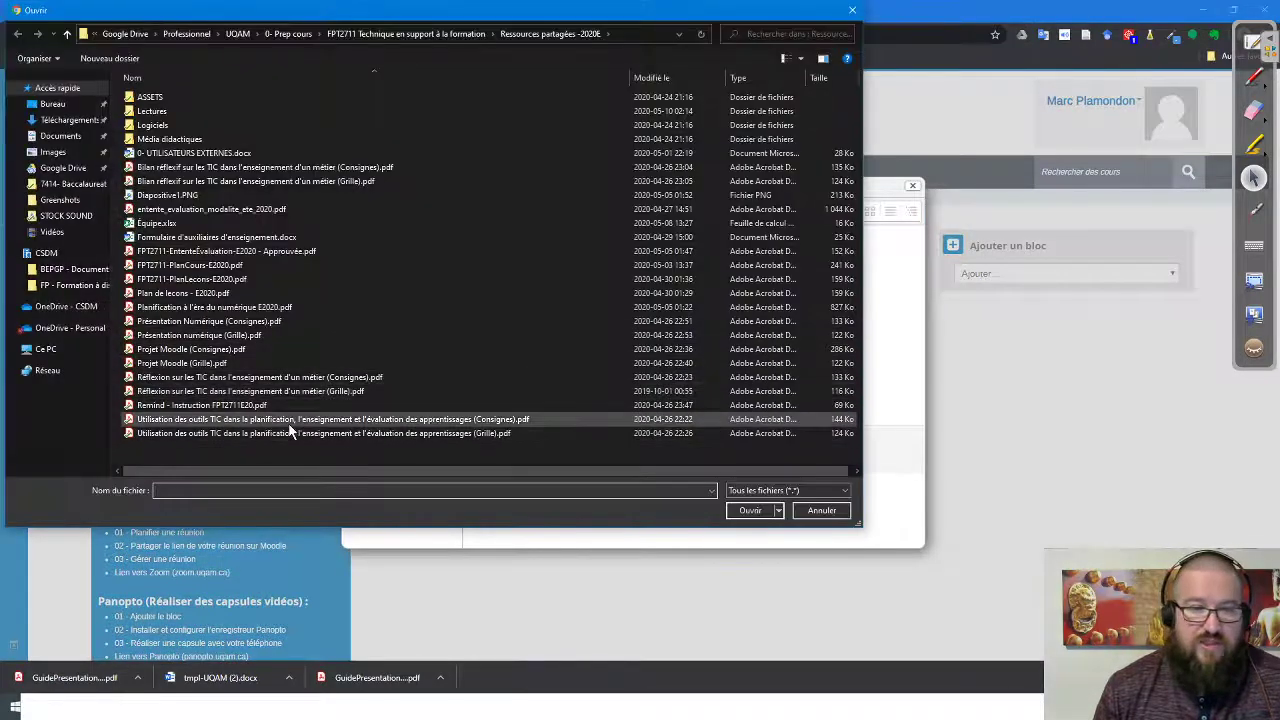
left_click(287, 433)
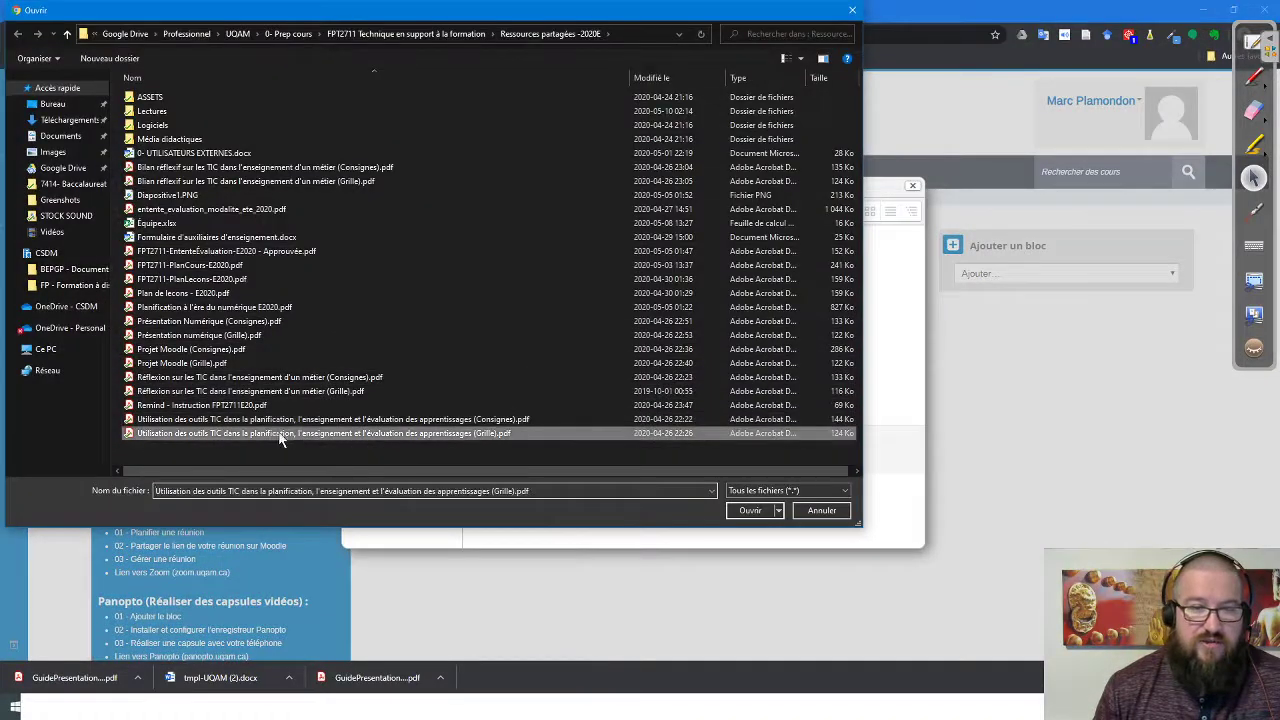
left_click(746, 511)
left_click(687, 450)
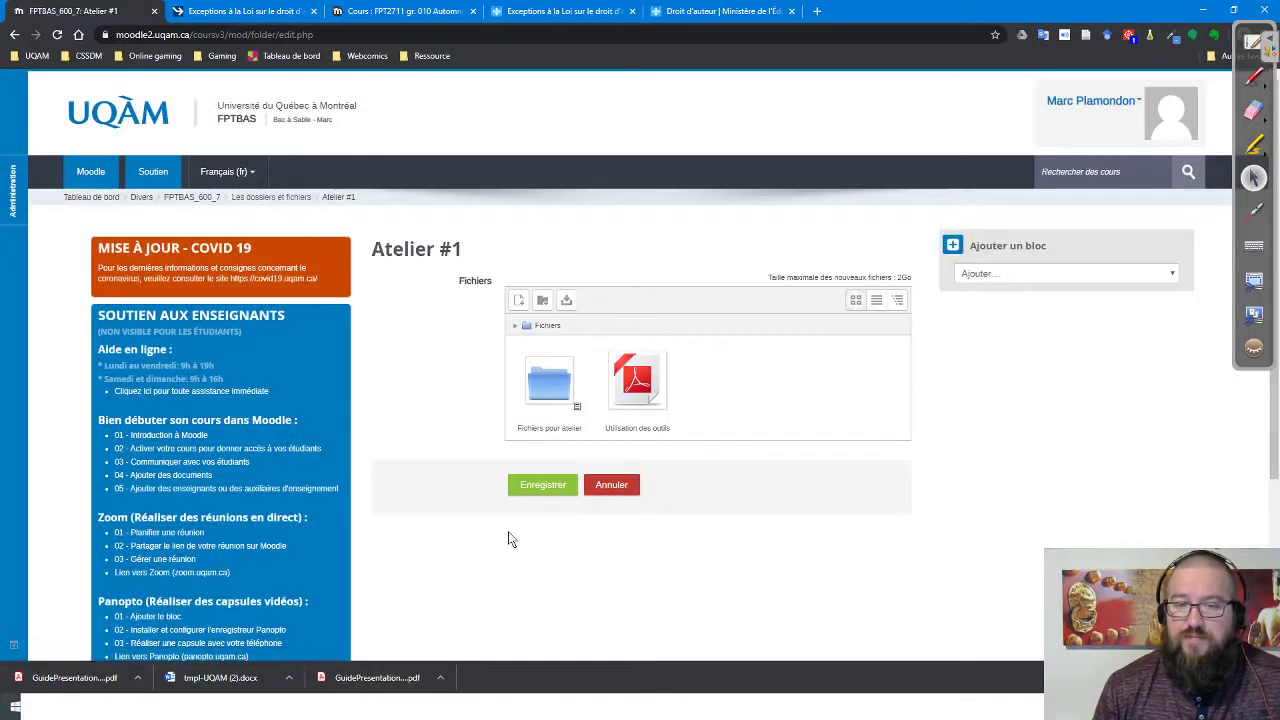
left_click(543, 485)
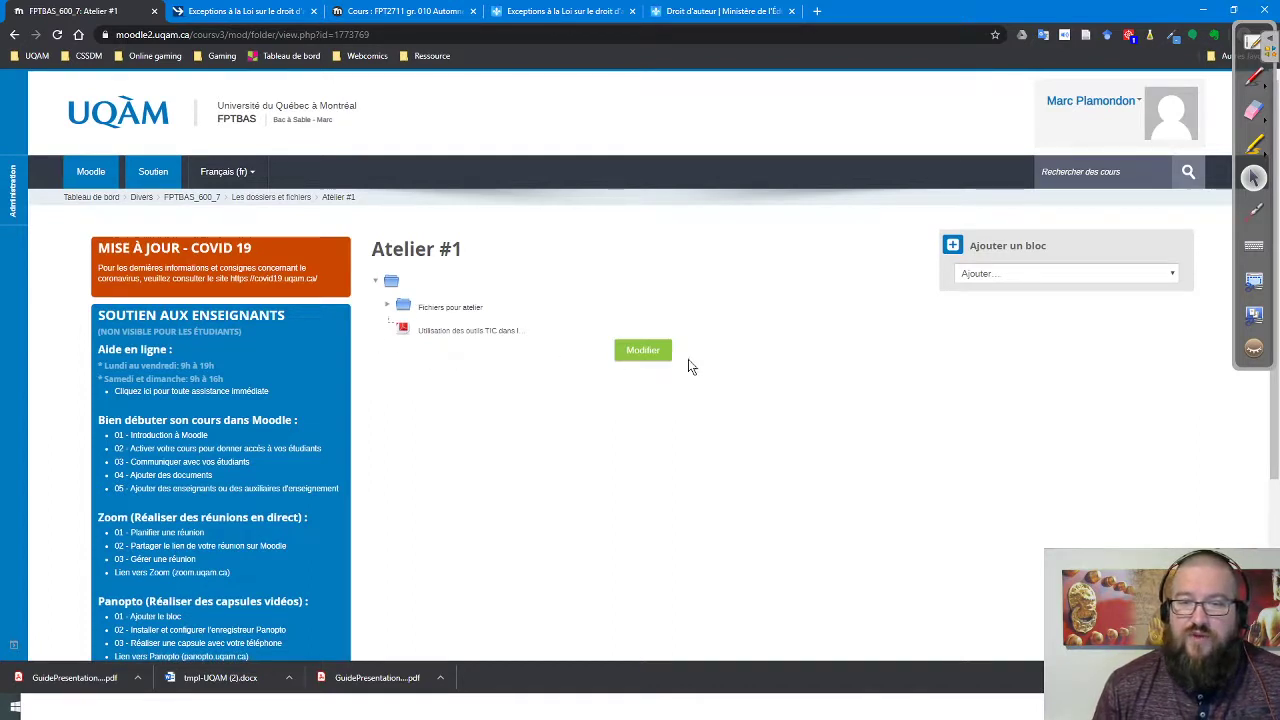
Step: Return to the FPTBAS_600_7 course page and review the resources in the "Les dossiers et fichiers" section
left_click(186, 203)
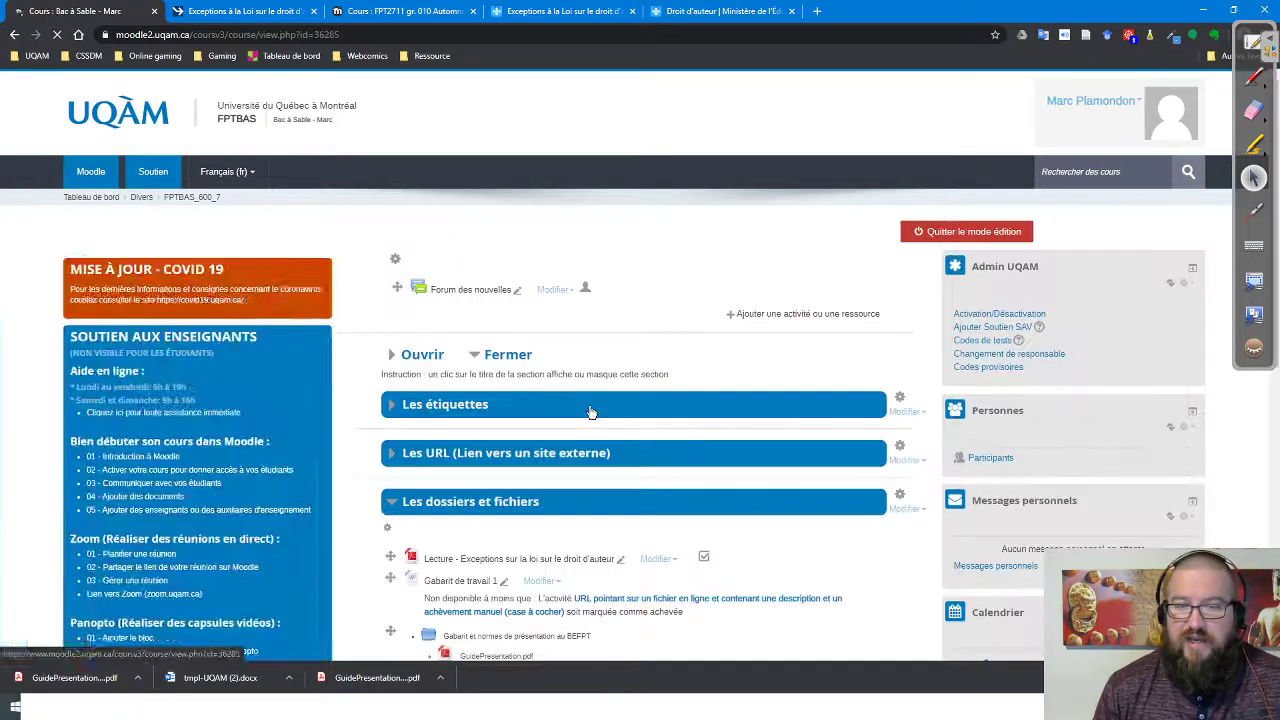
scroll(506, 431, "down", 5)
scroll(580, 438, "up", 1)
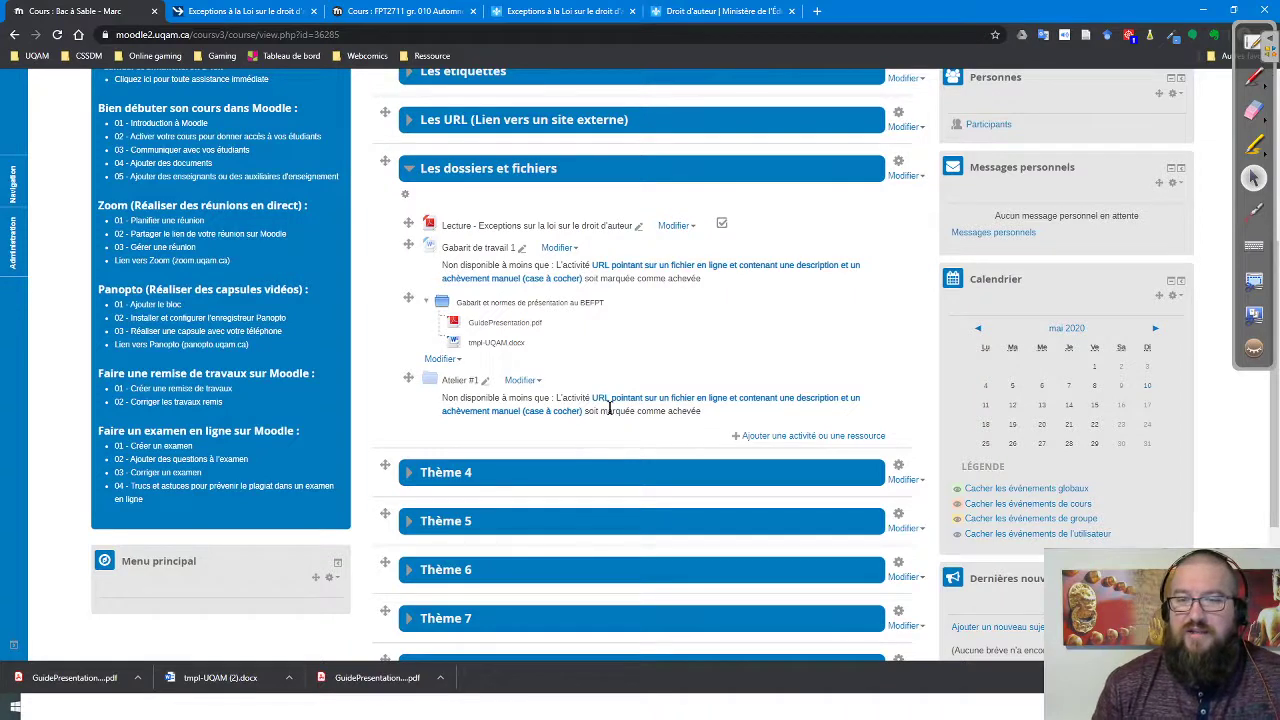
scroll(608, 408, "up", 2)
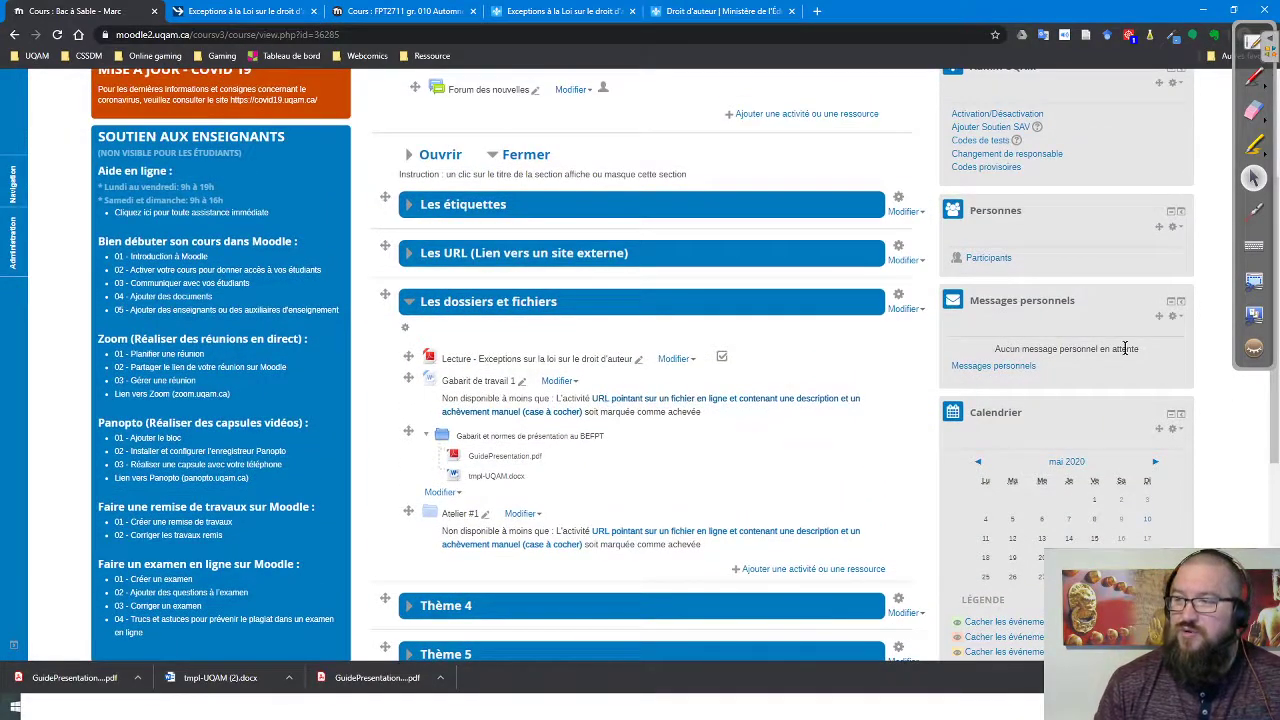
Step: Switch to the OpenBoard whiteboard and advance to the "MÉDIAGRAPHIE" page
left_click(1252, 42)
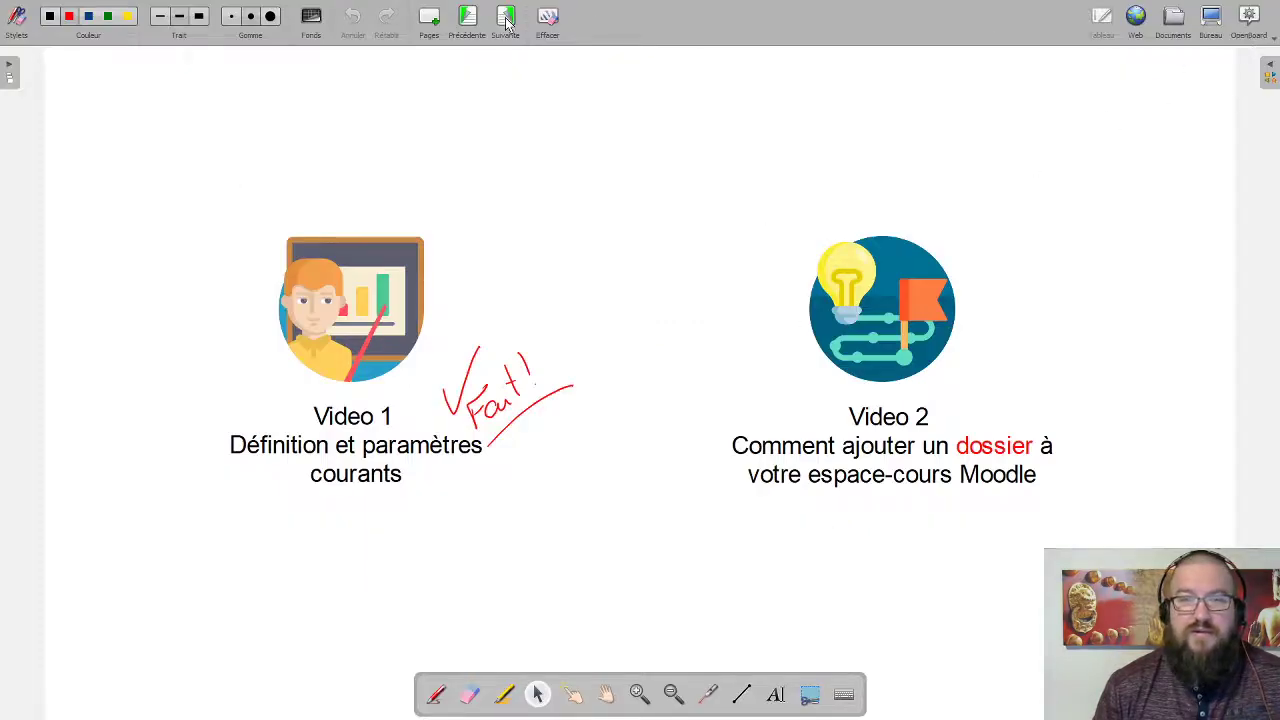
left_click(506, 18)
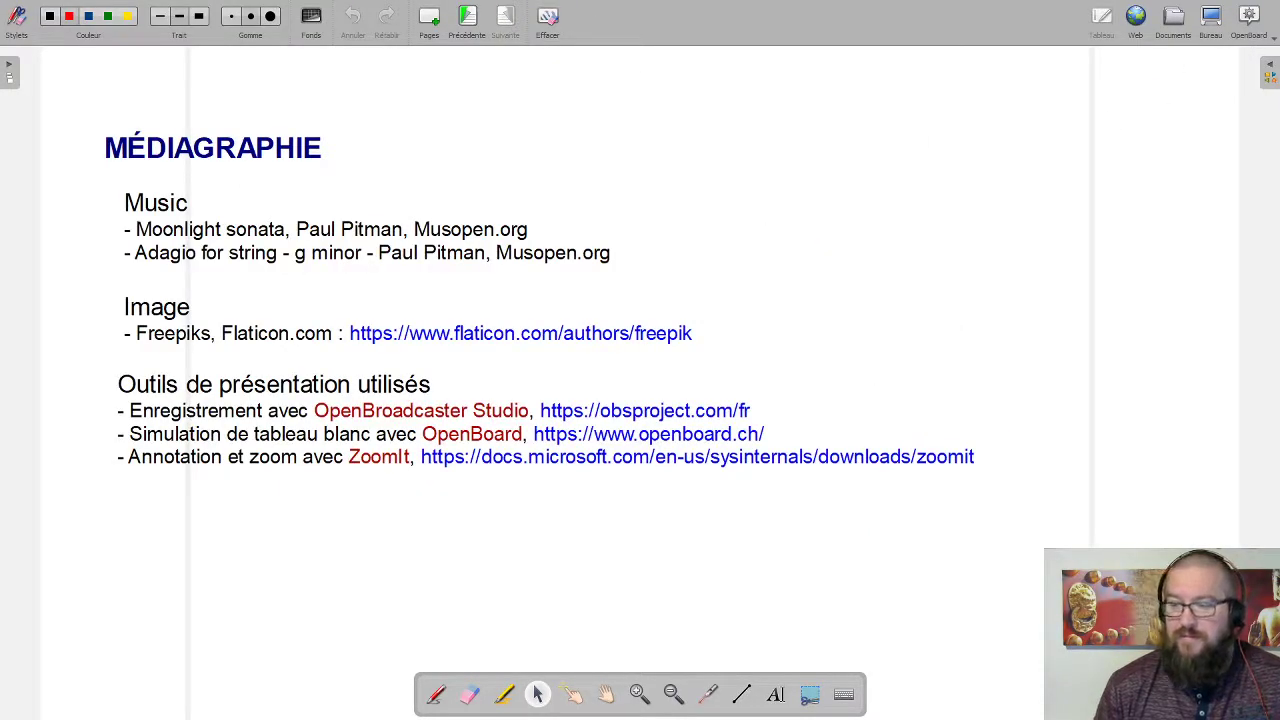